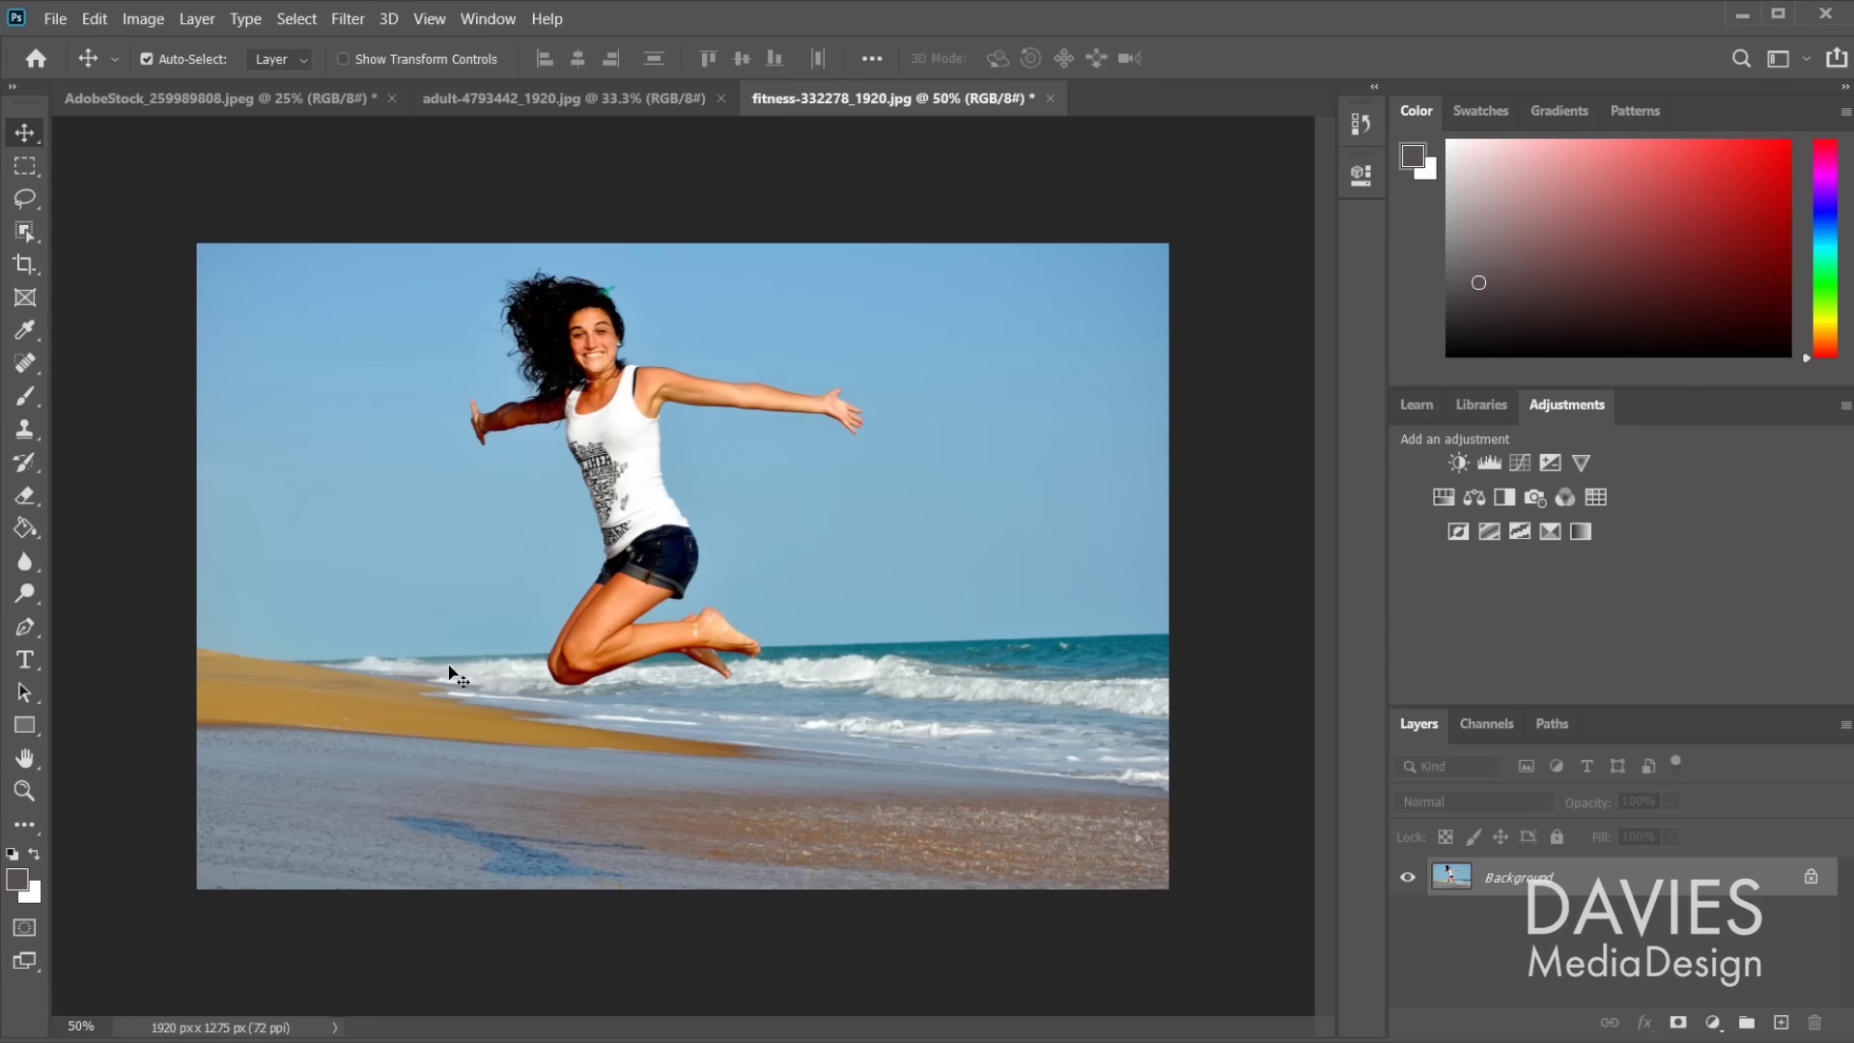
# Step: Refine the portrait's edges, brighten it with a Levels layer, and enlarge the face photo over the poster
pyautogui.click(1132, 60)
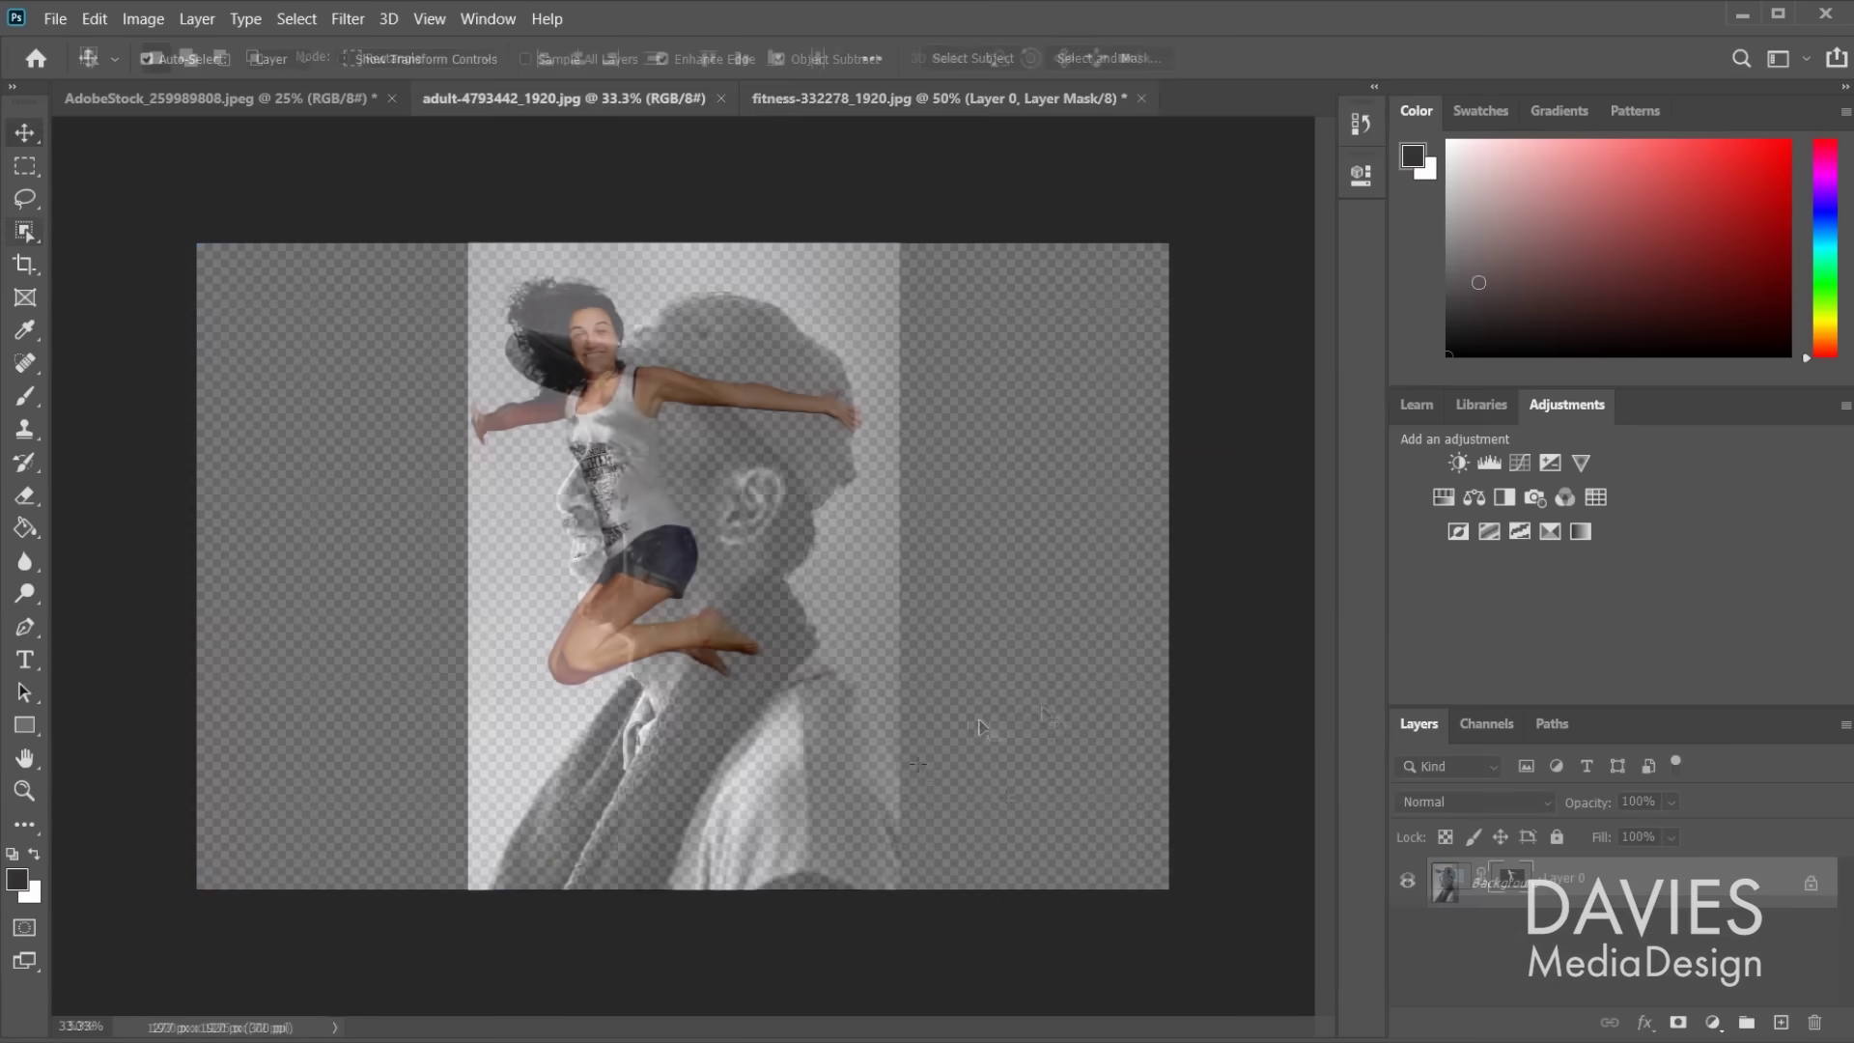
pyautogui.click(1489, 462)
pyautogui.moveTo(1300, 436); pyautogui.dragTo(1244, 436)
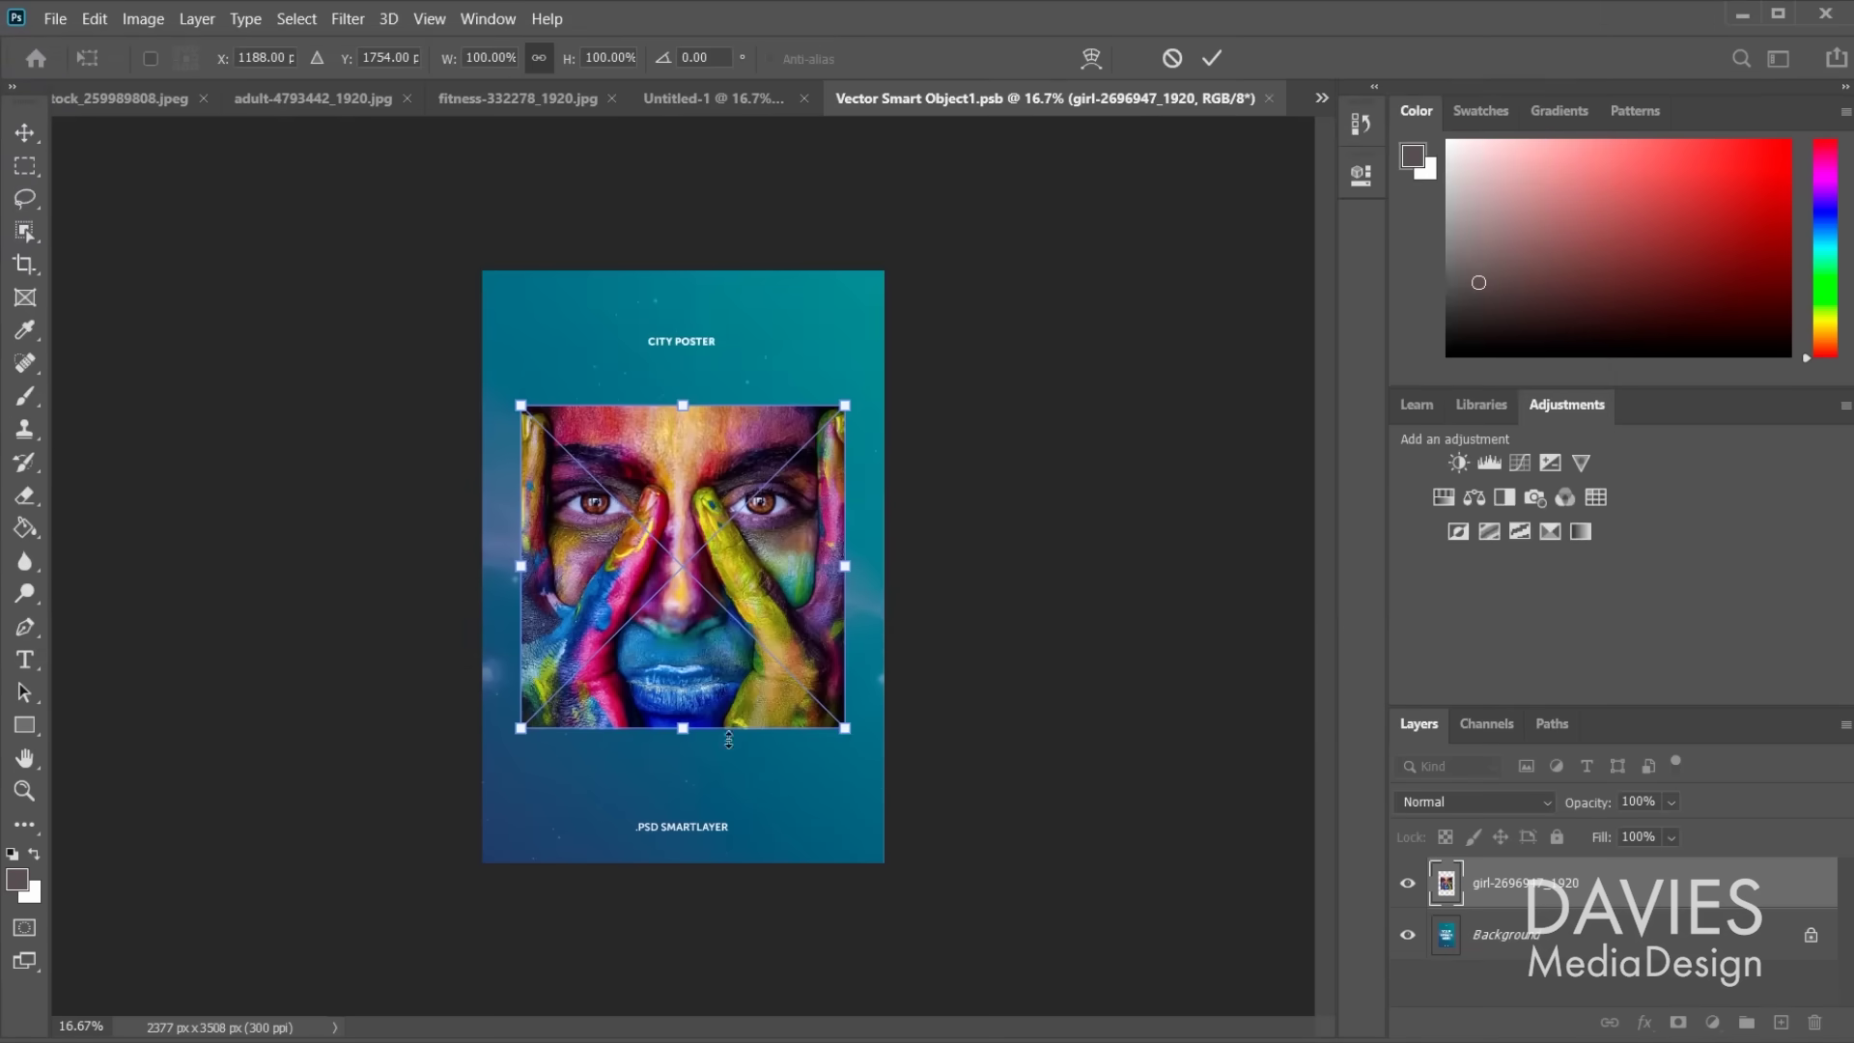
pyautogui.moveTo(844, 728); pyautogui.dragTo(976, 882)
pyautogui.press('Return')
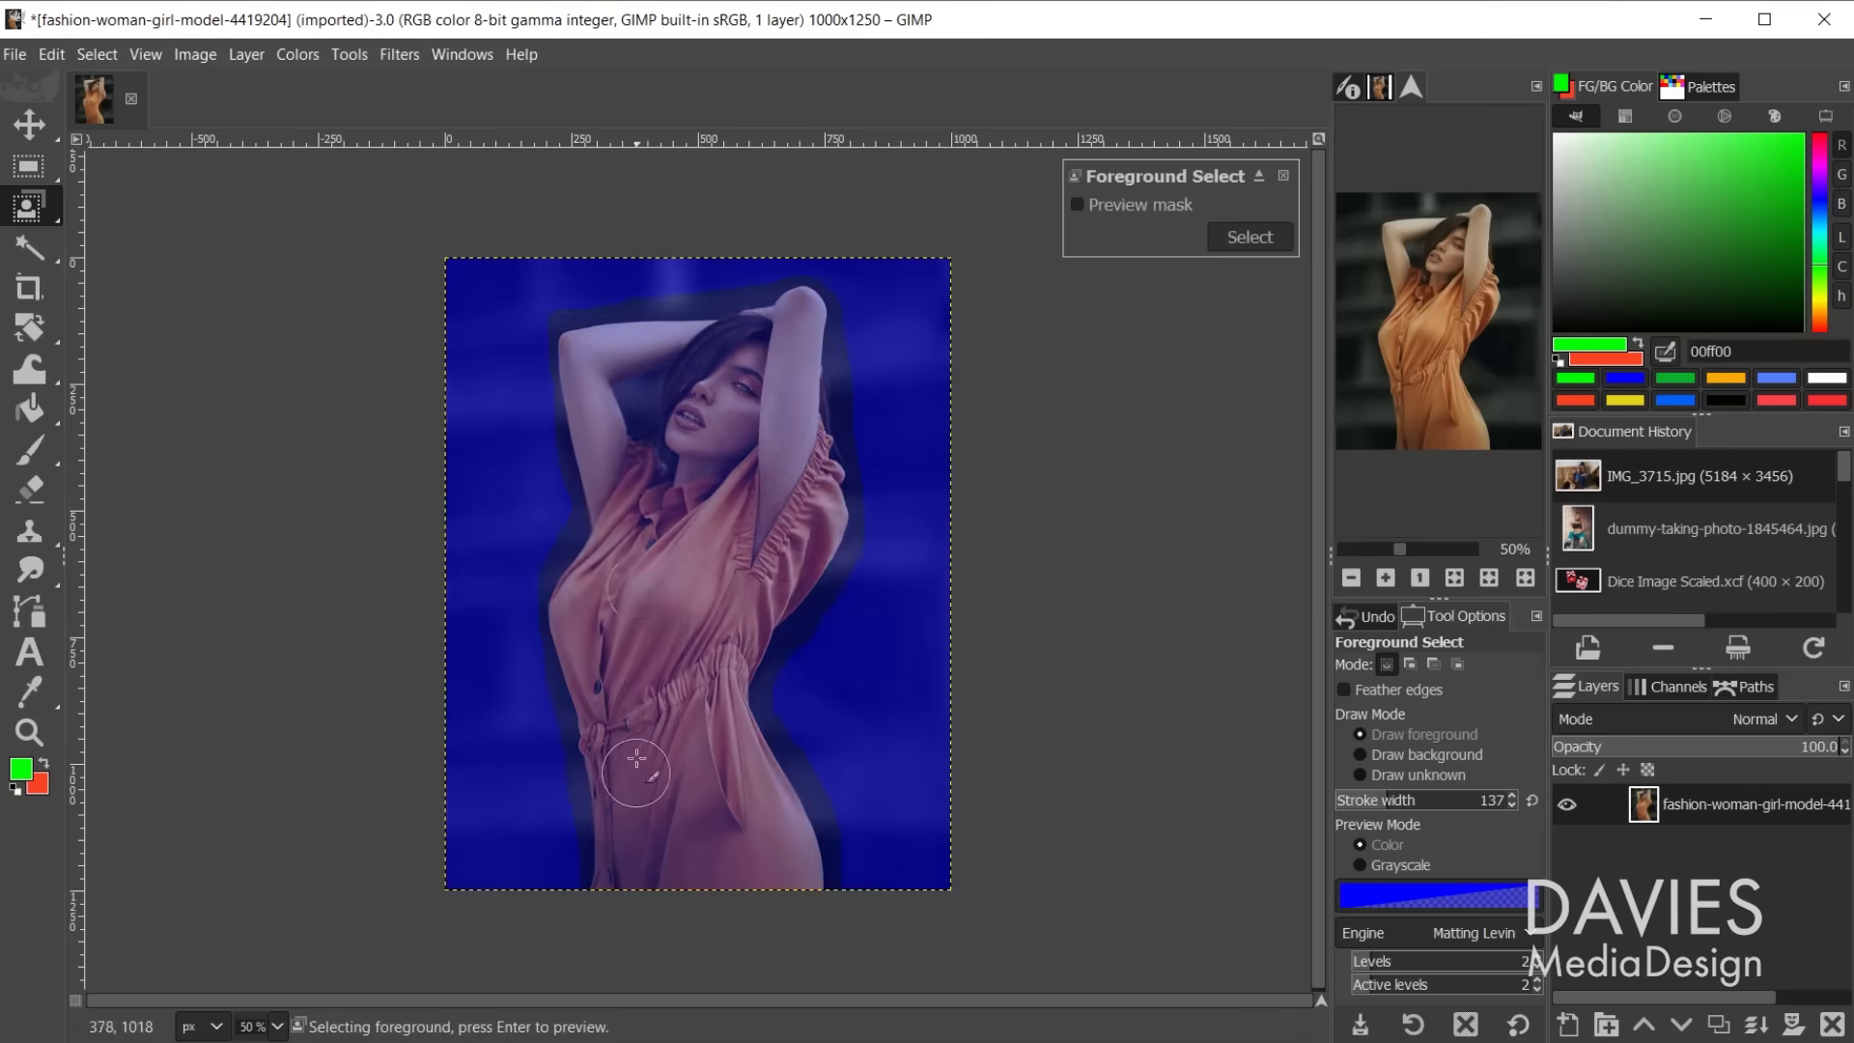
# Step: Paint over the woman's raised arm and right side as foreground with a 57-width stroke
pyautogui.moveTo(751, 324); pyautogui.dragTo(808, 326)
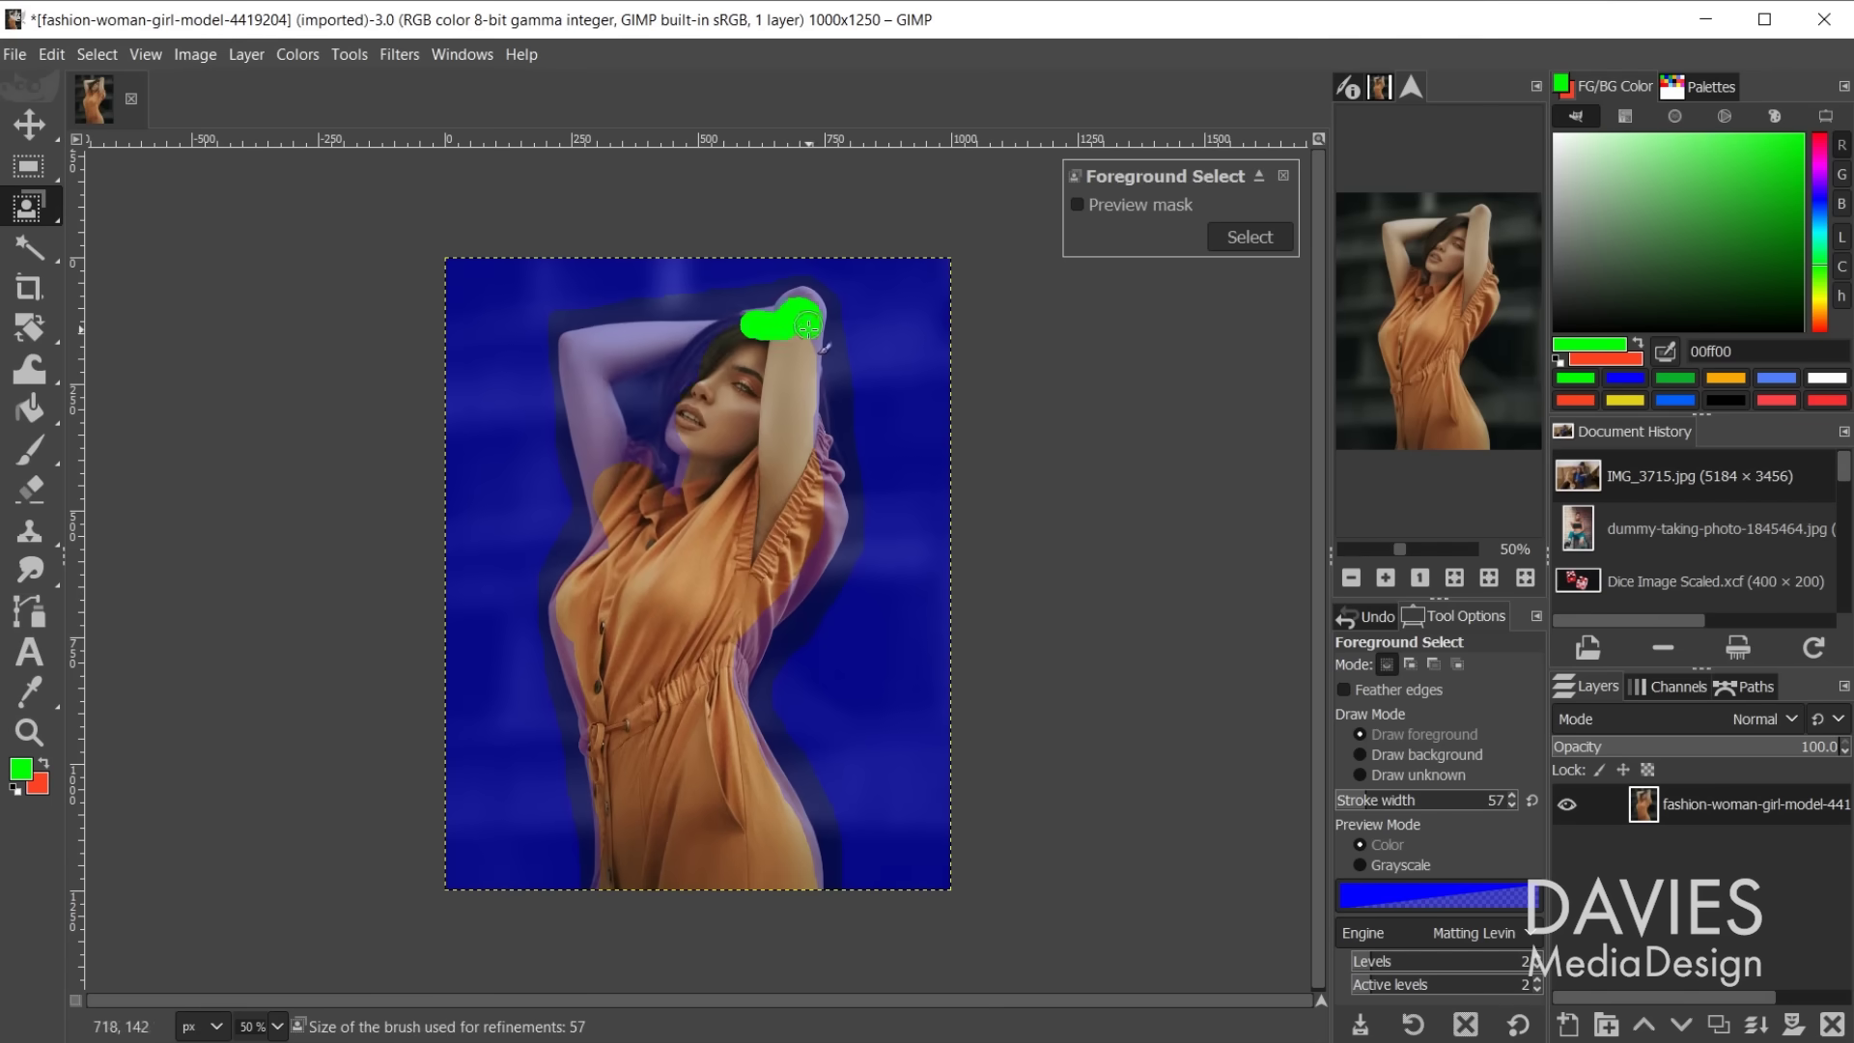
pyautogui.moveTo(816, 471); pyautogui.dragTo(782, 583)
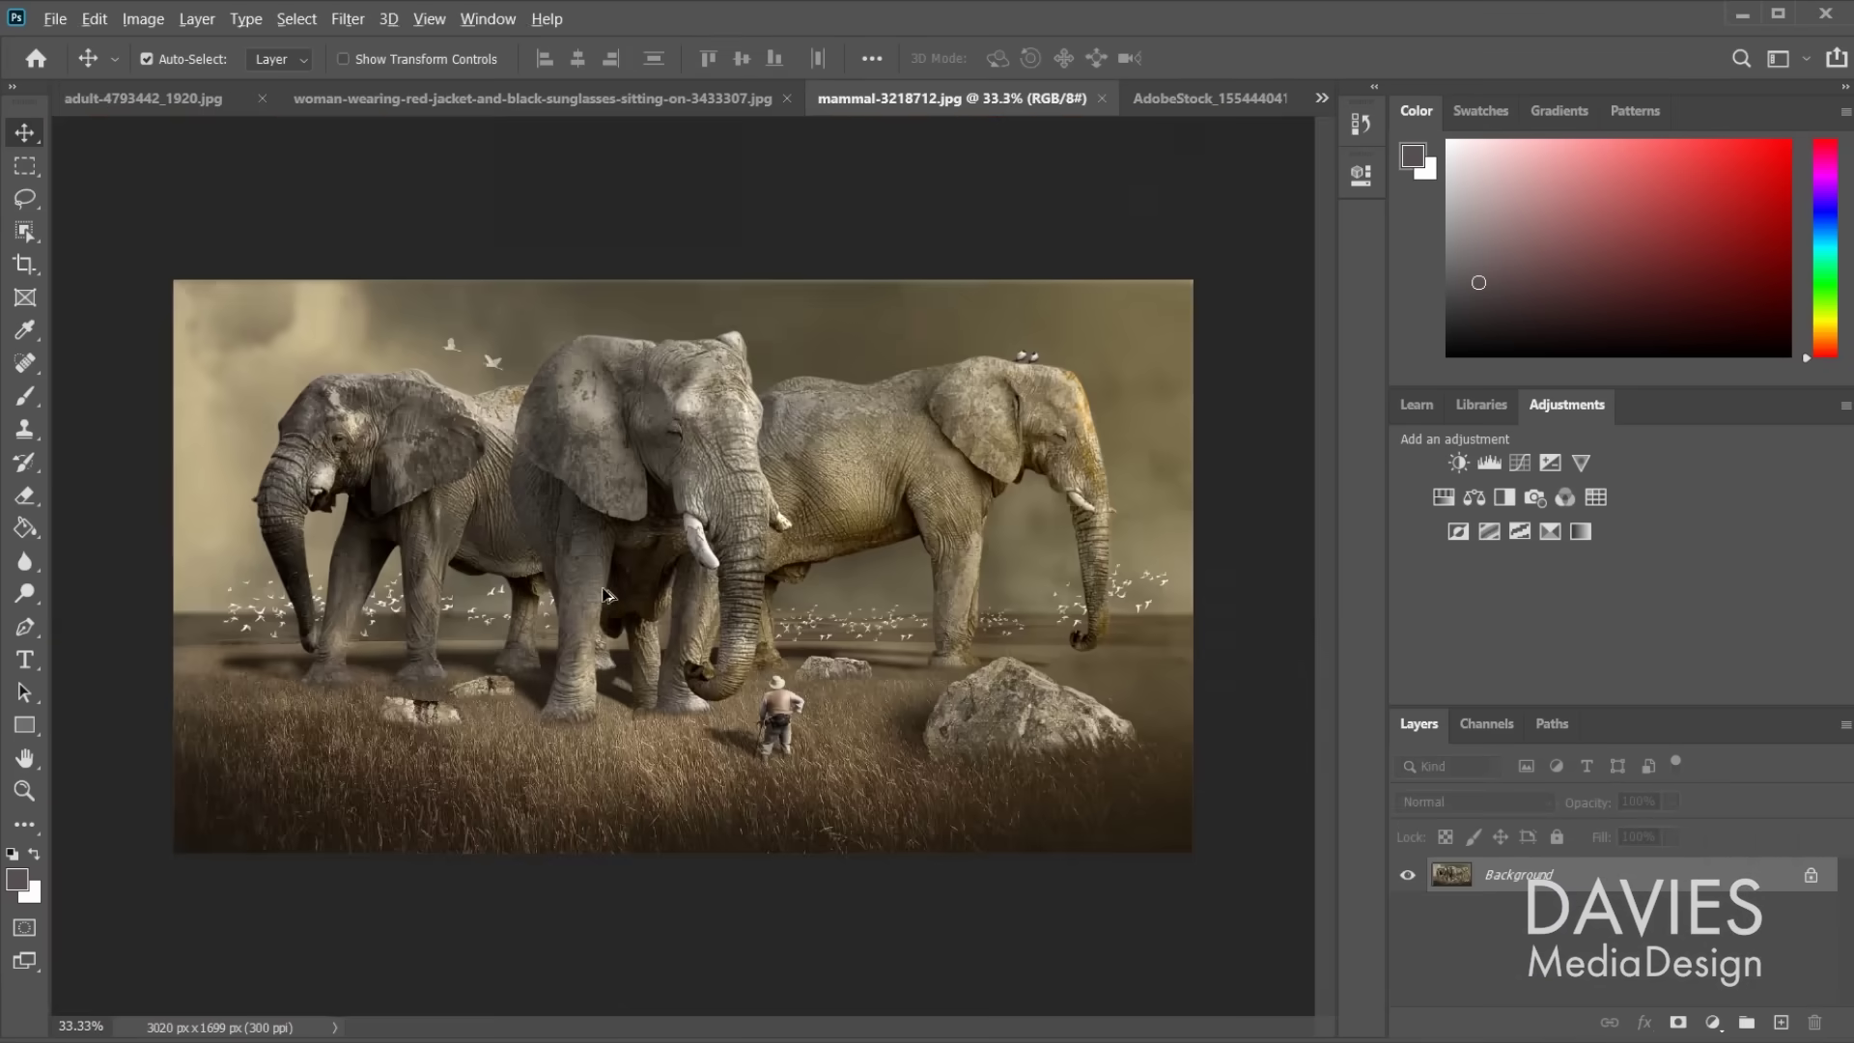
# Step: Zoom into the elephant photo and pan the view over to its ear
pyautogui.scroll(10, 604, 592)
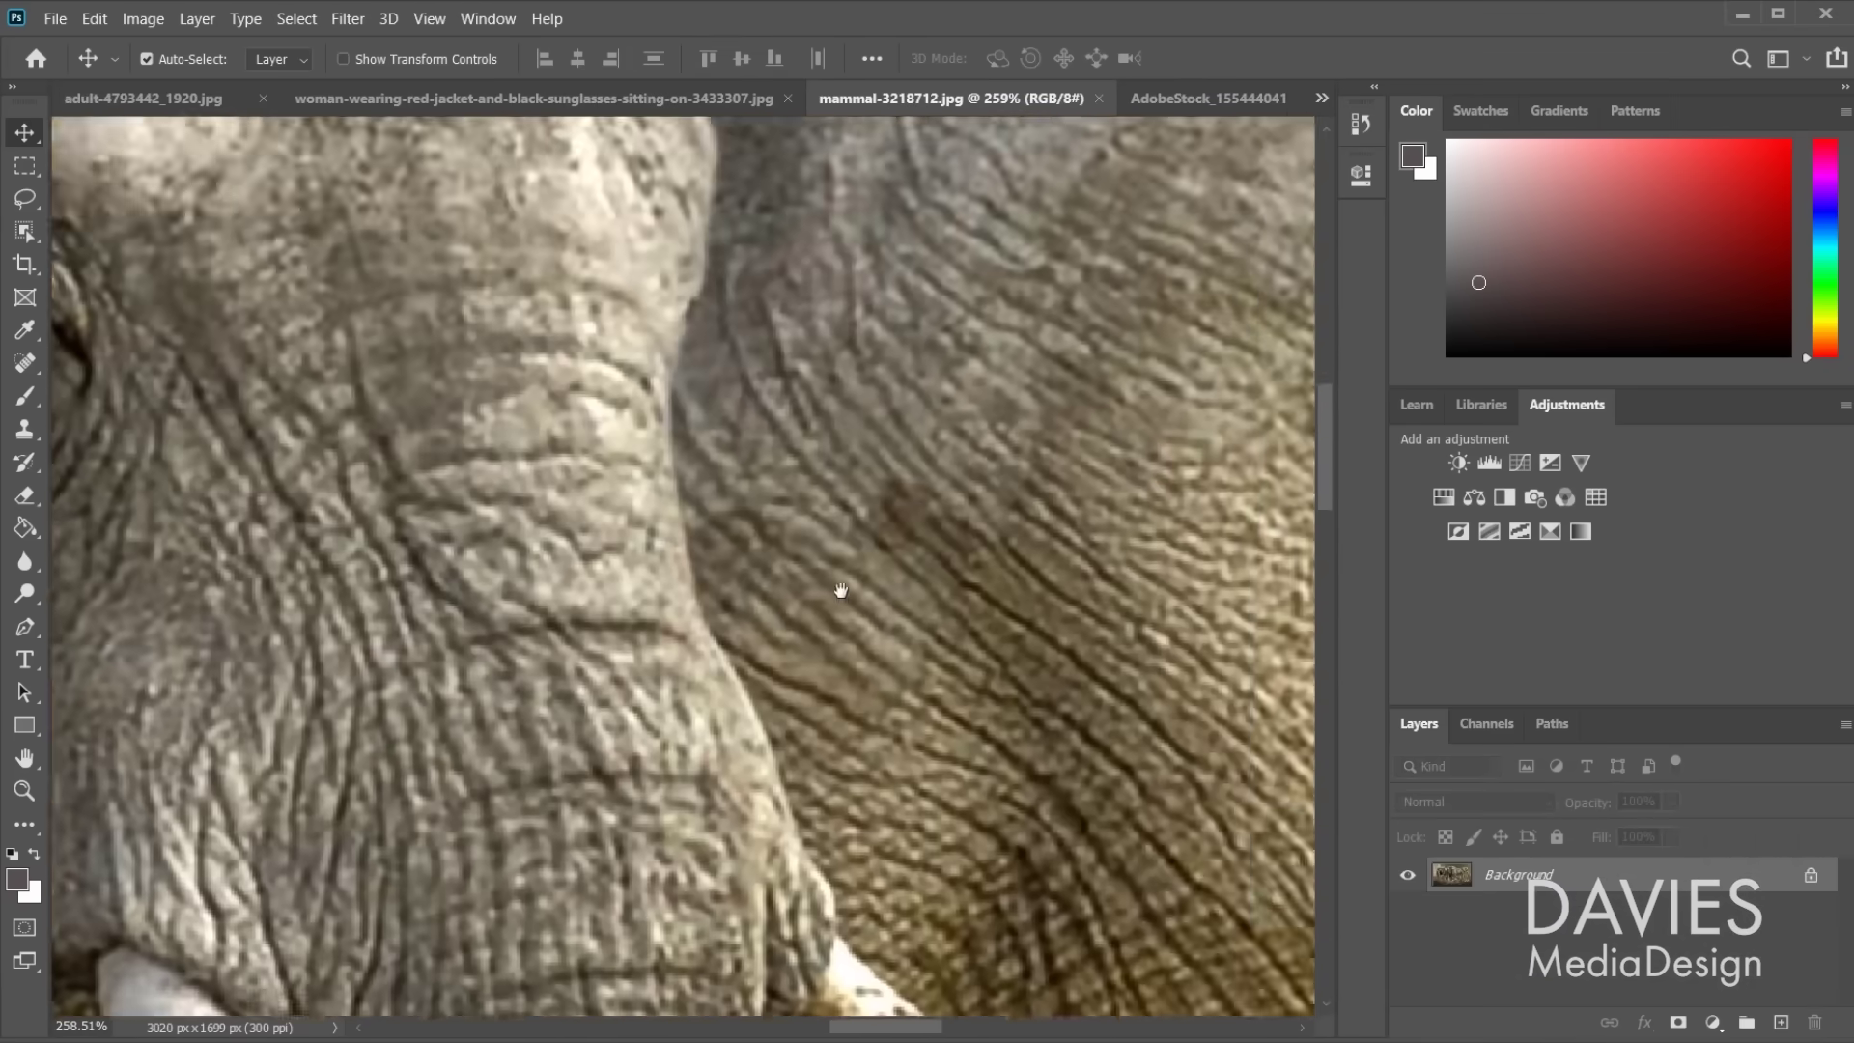
pyautogui.moveTo(840, 588); pyautogui.dragTo(1019, 472)
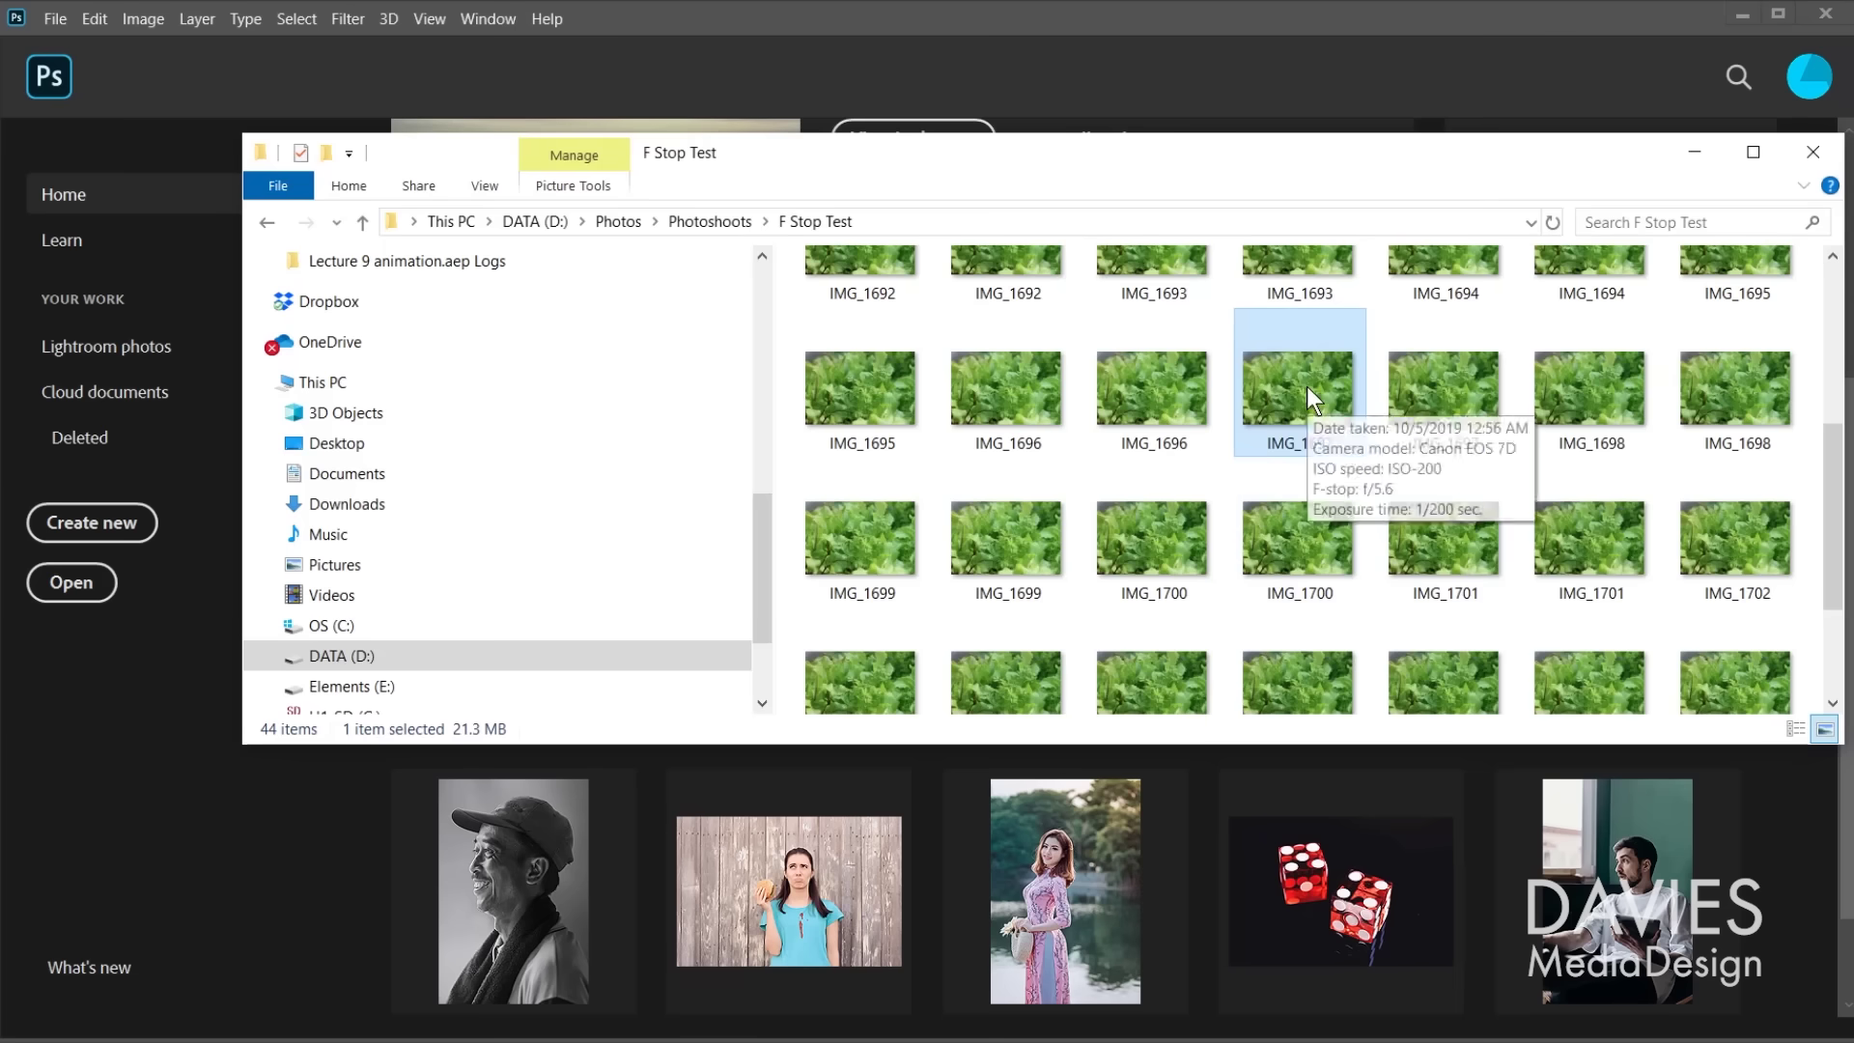
# Step: Open raw photo IMG_1697 in Photoshop and raise its exposure to +0.15 in Camera Raw
pyautogui.rightClick(1307, 386)
pyautogui.moveTo(1388, 687)
pyautogui.click(1097, 691)
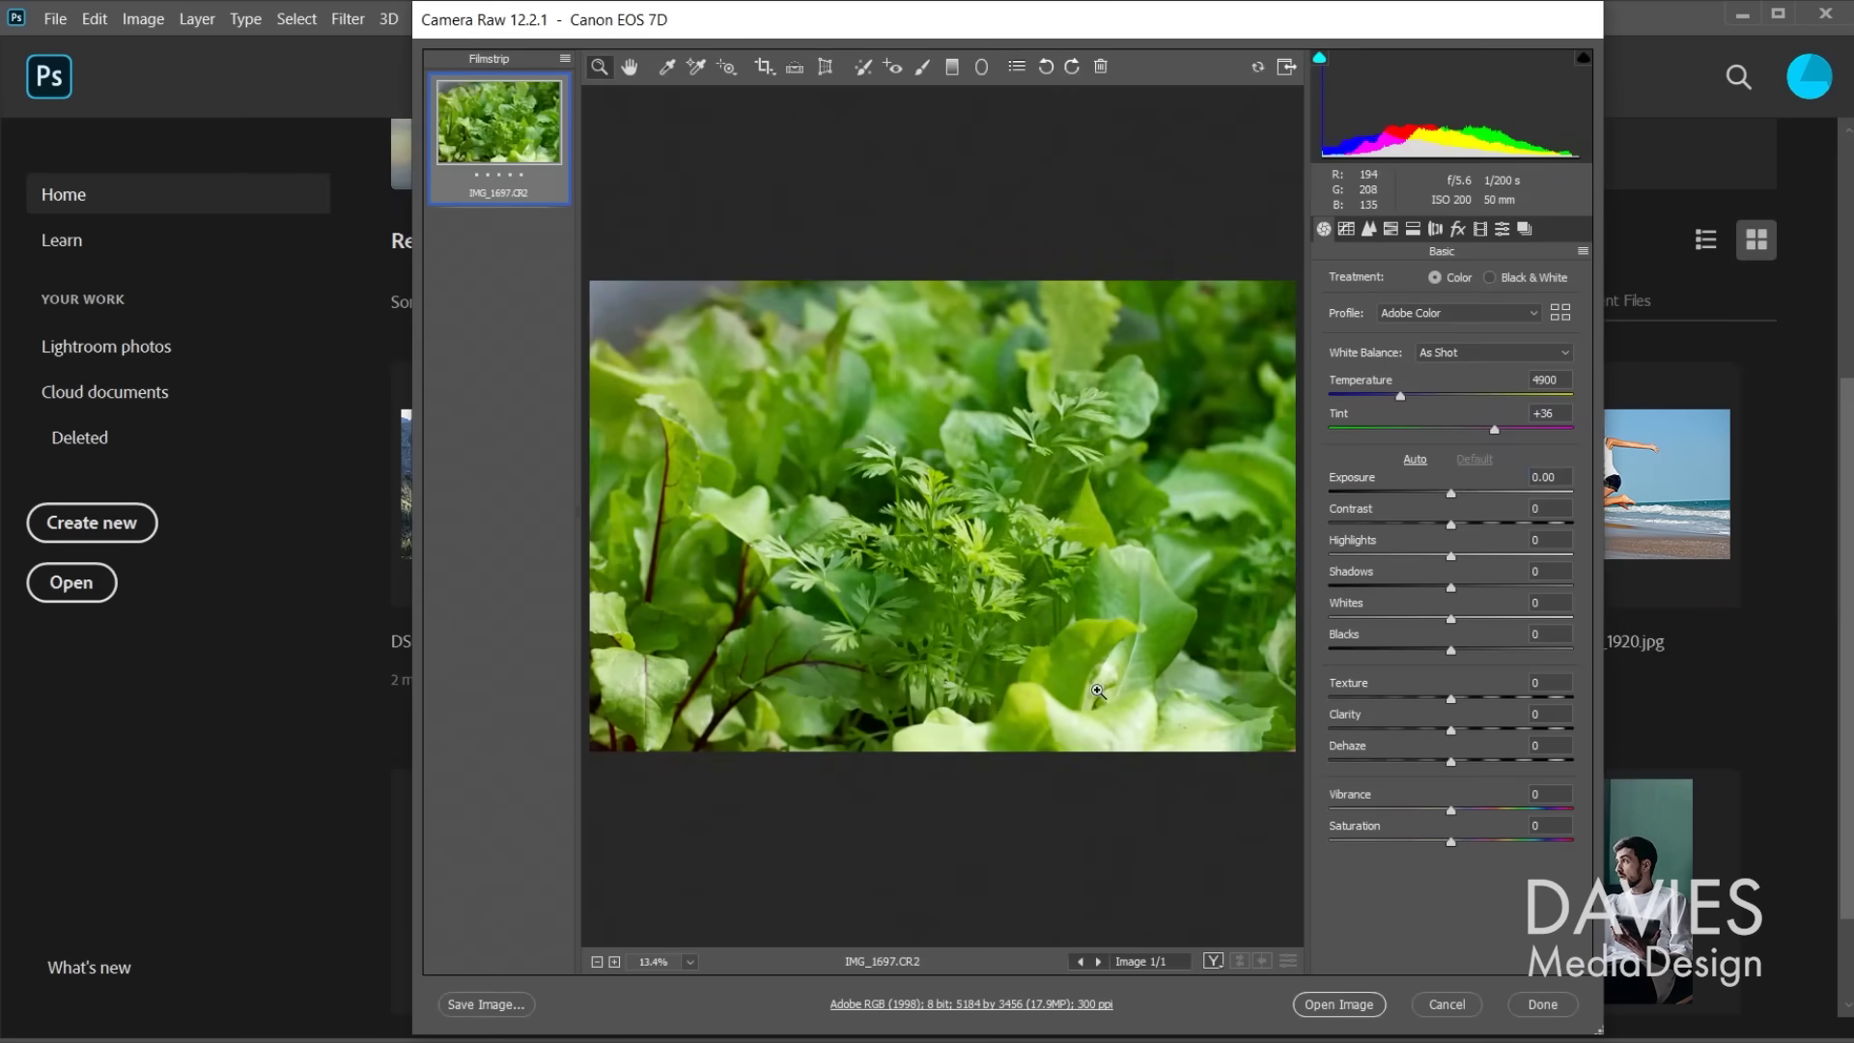
pyautogui.moveTo(1458, 498); pyautogui.dragTo(1473, 528)
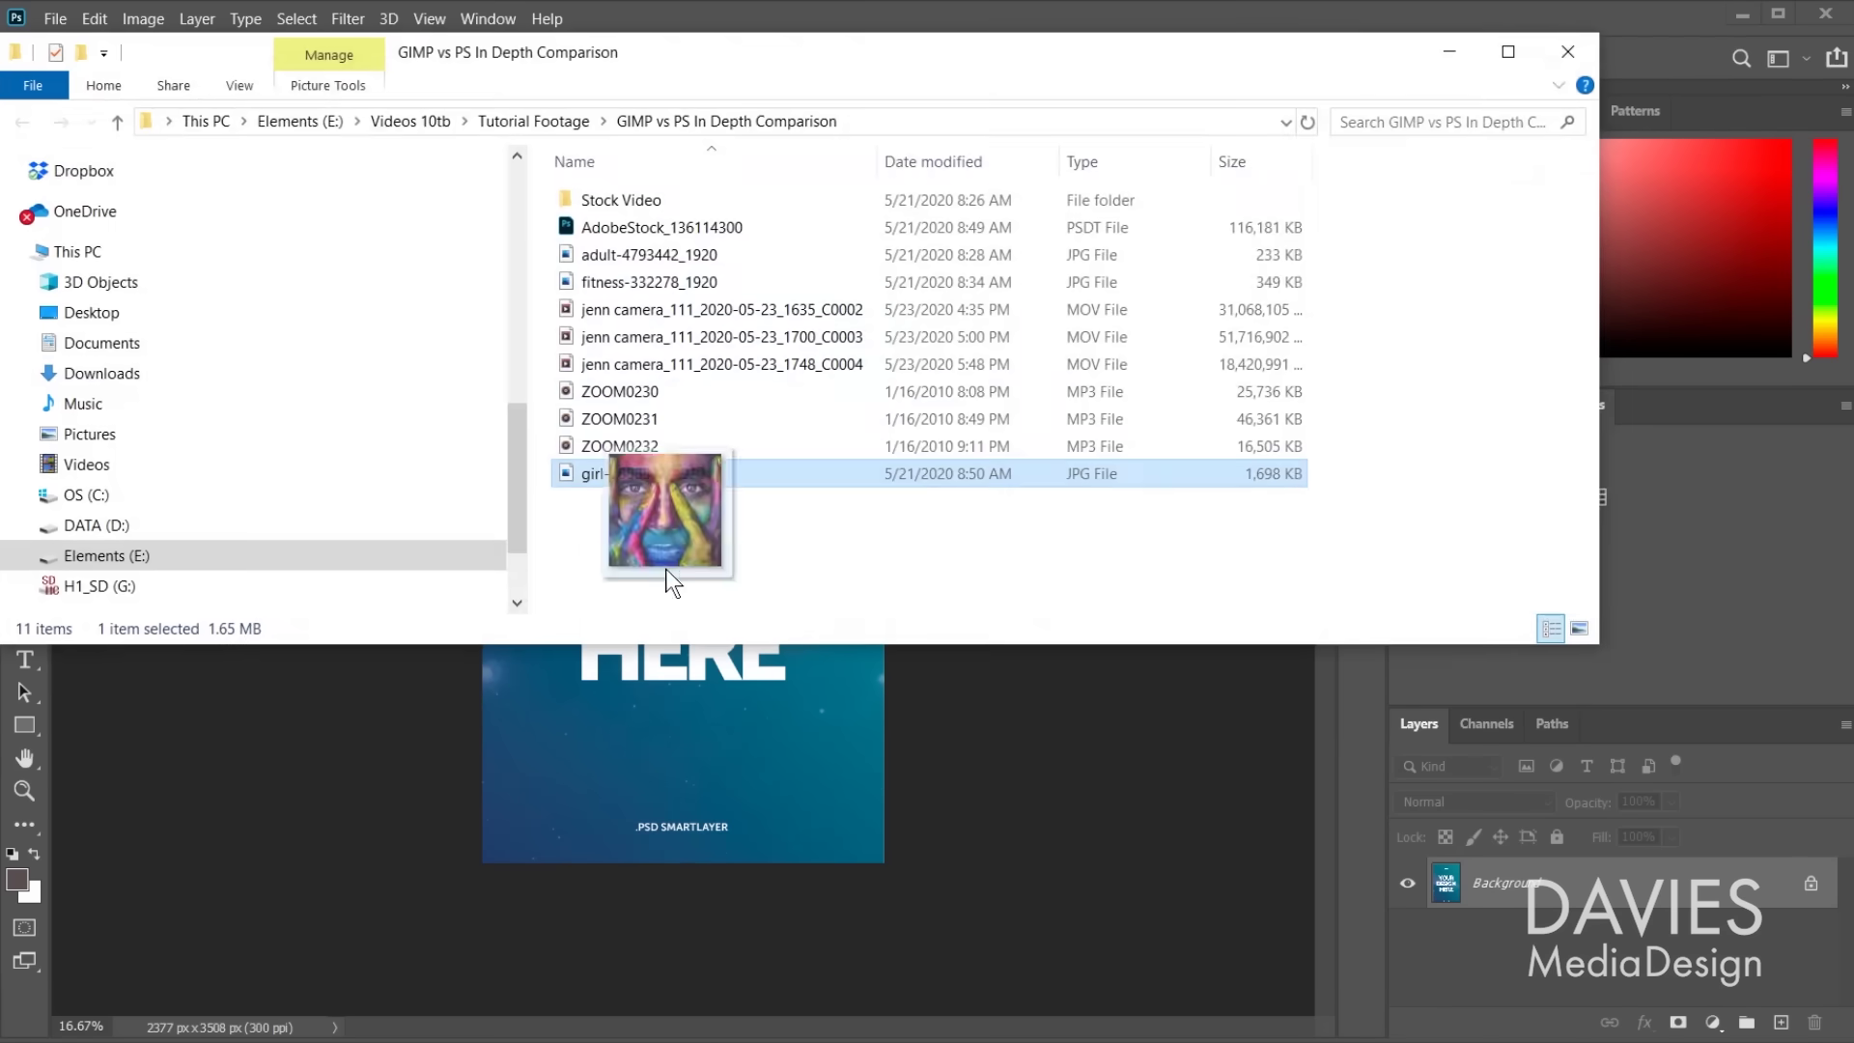
# Step: Place the painted face into the poster, scale it past the edges, and save the poster
pyautogui.moveTo(642, 526); pyautogui.dragTo(666, 580)
pyautogui.moveTo(845, 728); pyautogui.dragTo(973, 882)
pyautogui.press('Return')
pyautogui.hotkey('ctrl', 's')
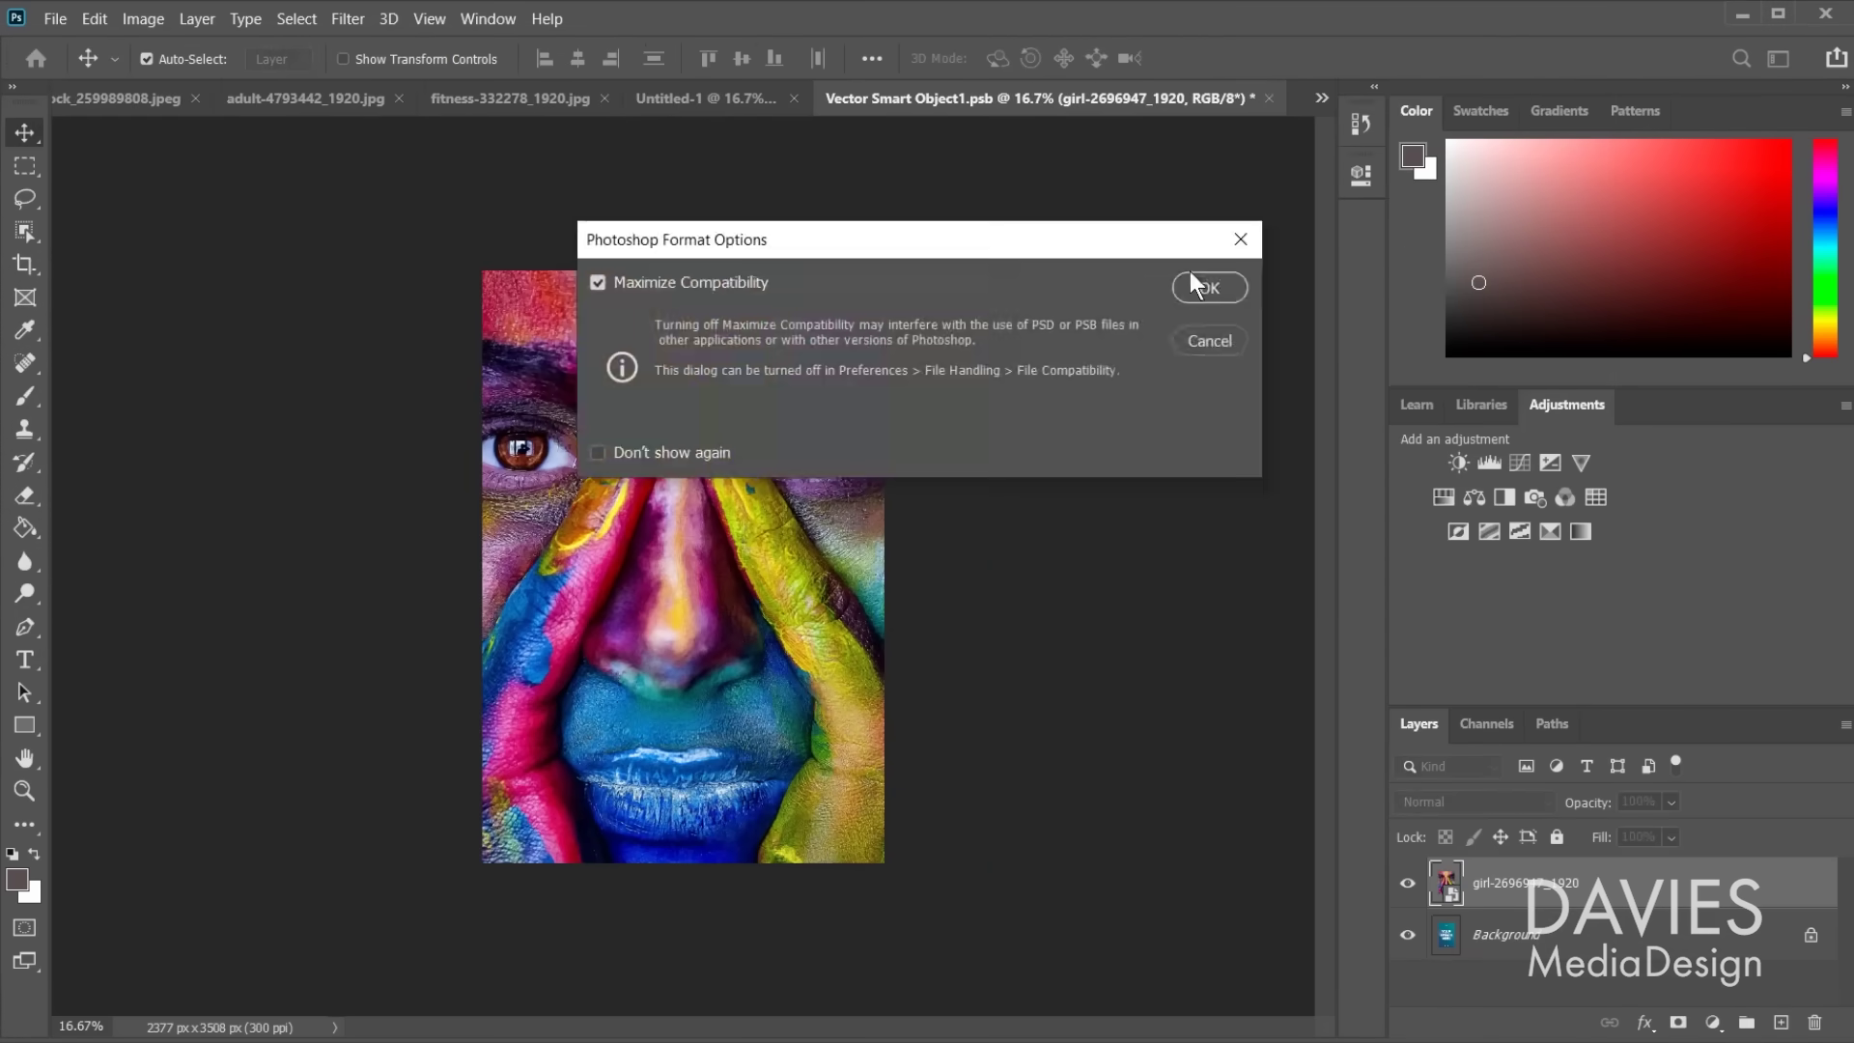
pyautogui.press('Return')
# Step: Place the gradient glasses artwork over the woman's sunglasses in the Untitled-1 mockup
pyautogui.hotkey('ctrl', 'shift', 'Tab')
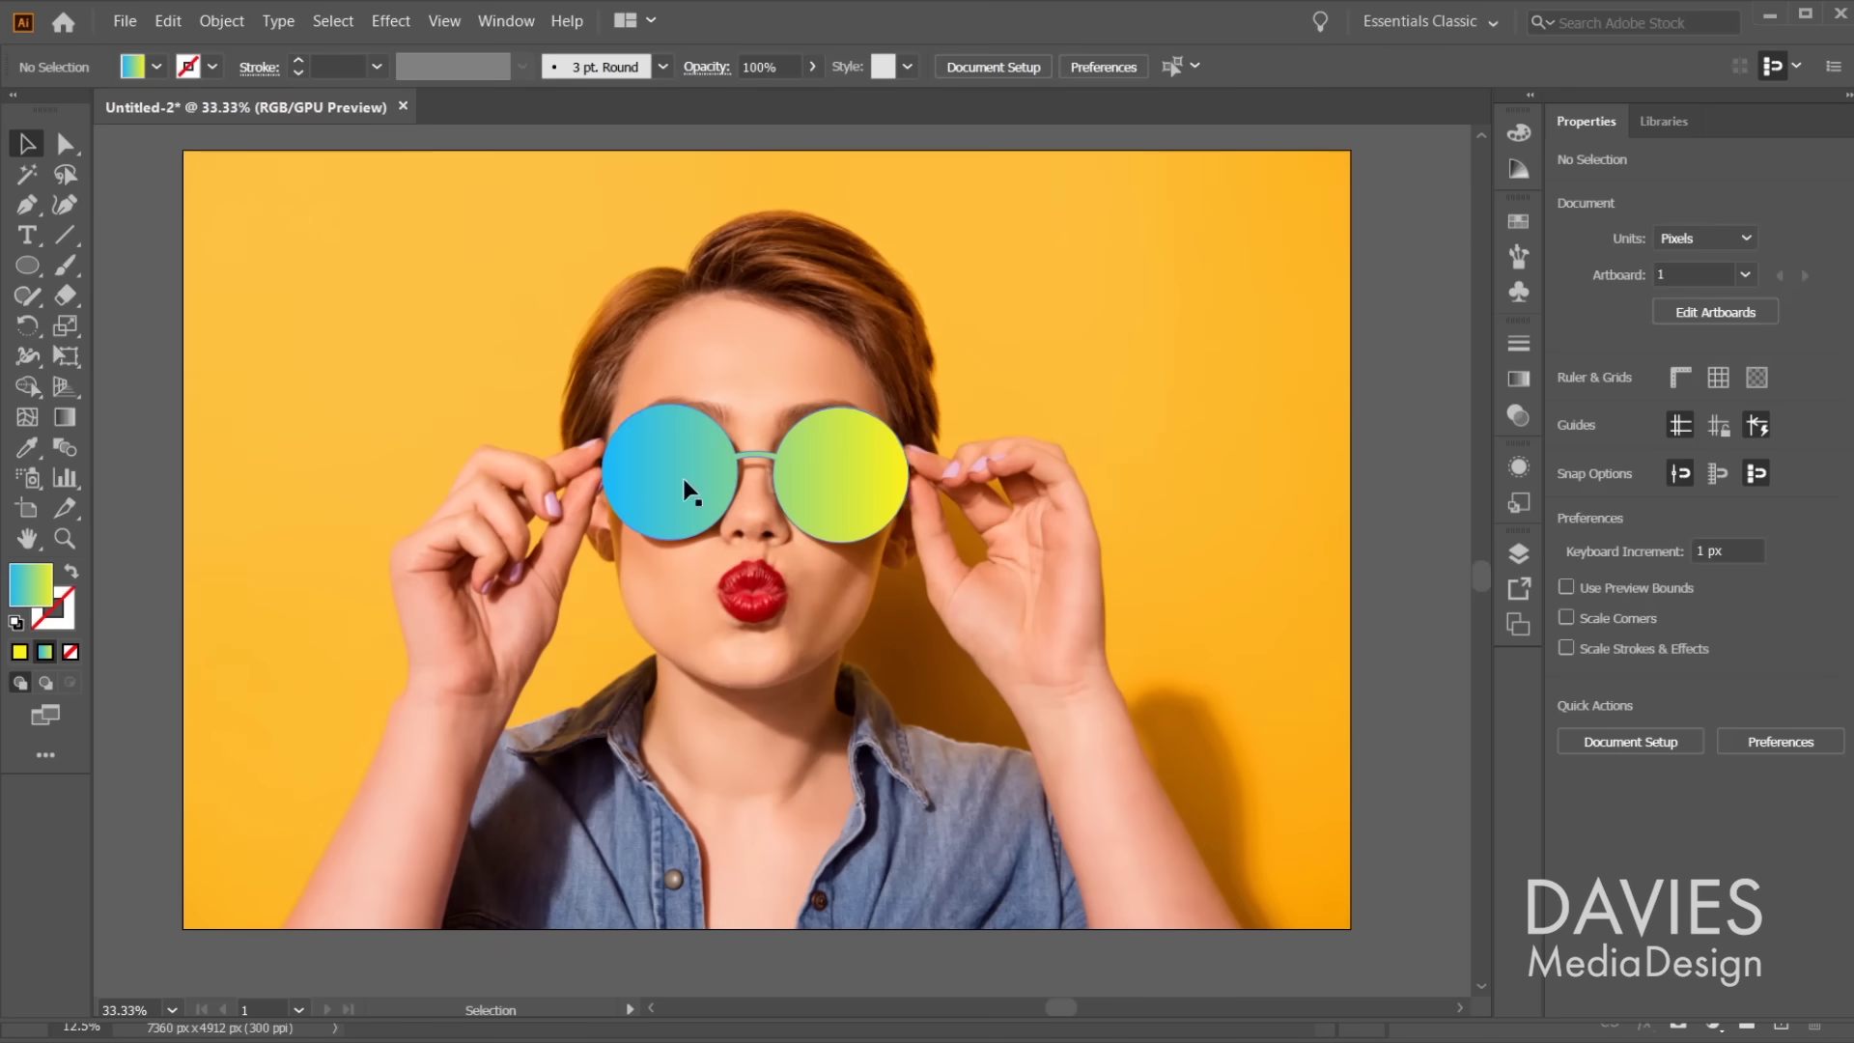
pyautogui.click(692, 483)
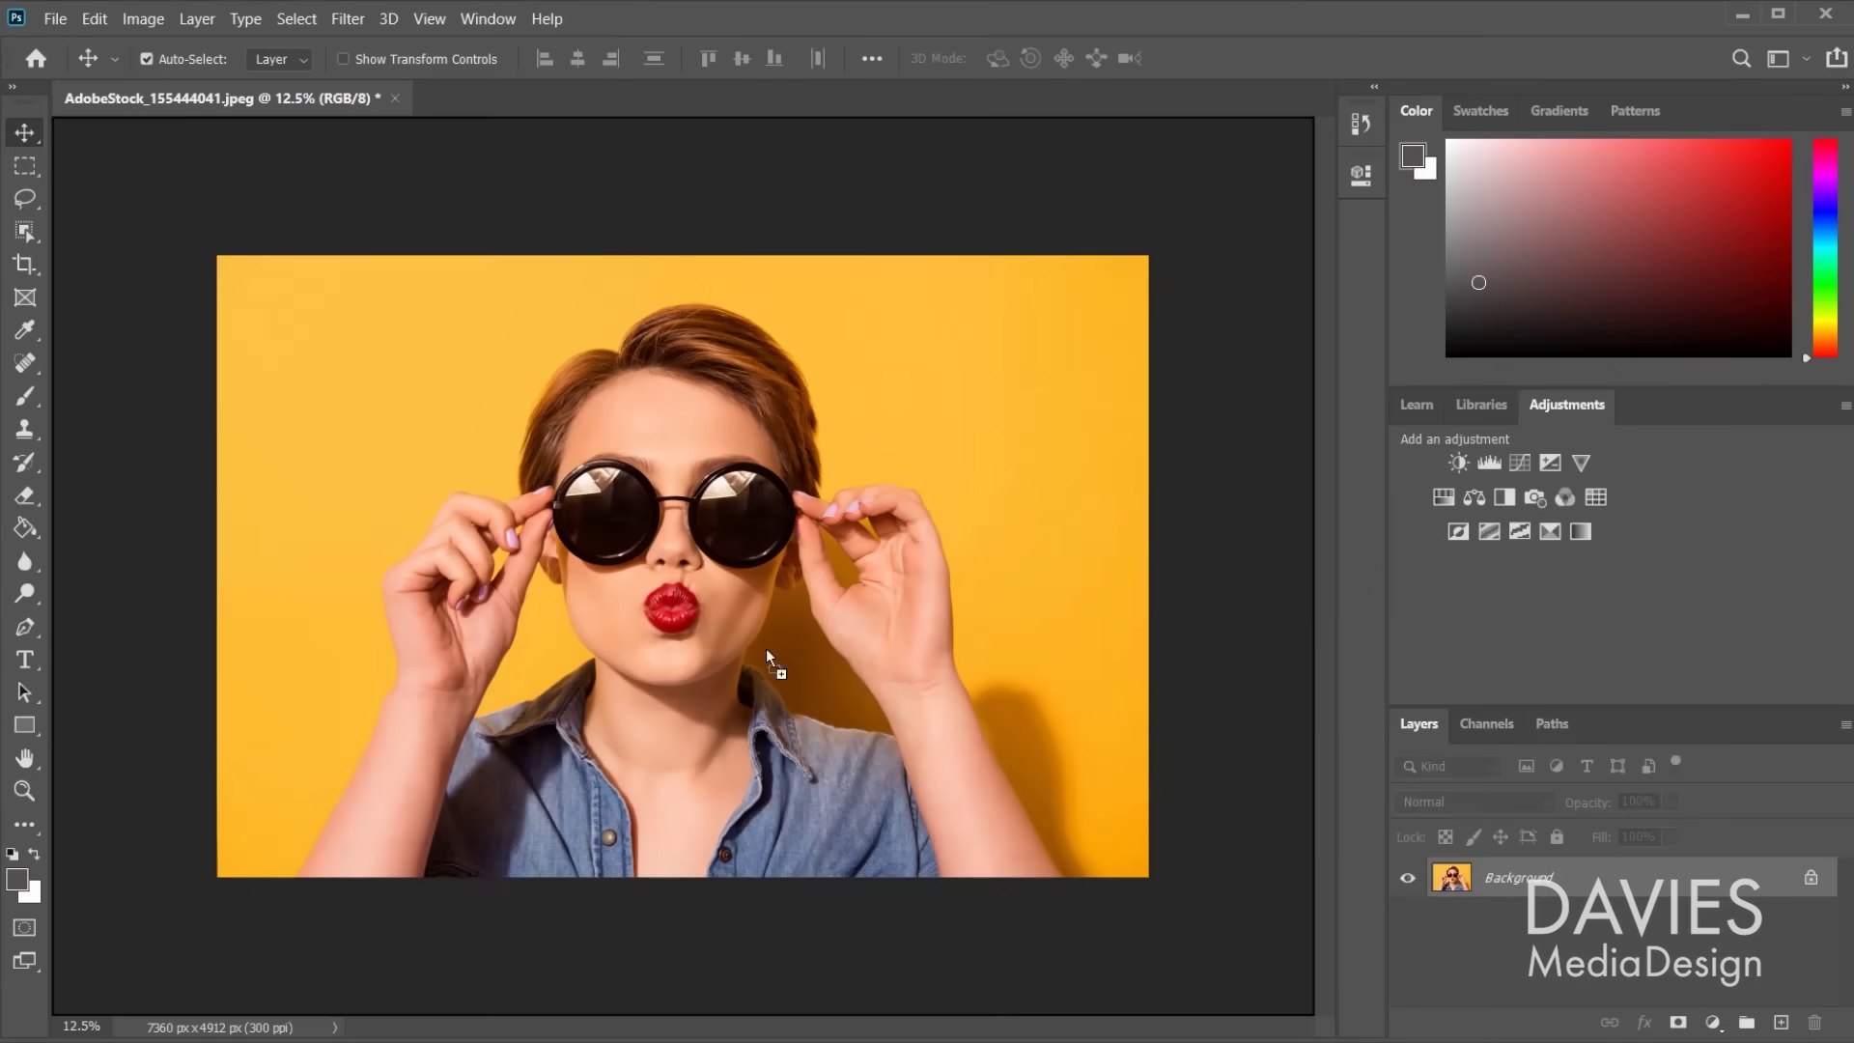
pyautogui.moveTo(766, 647); pyautogui.dragTo(617, 519)
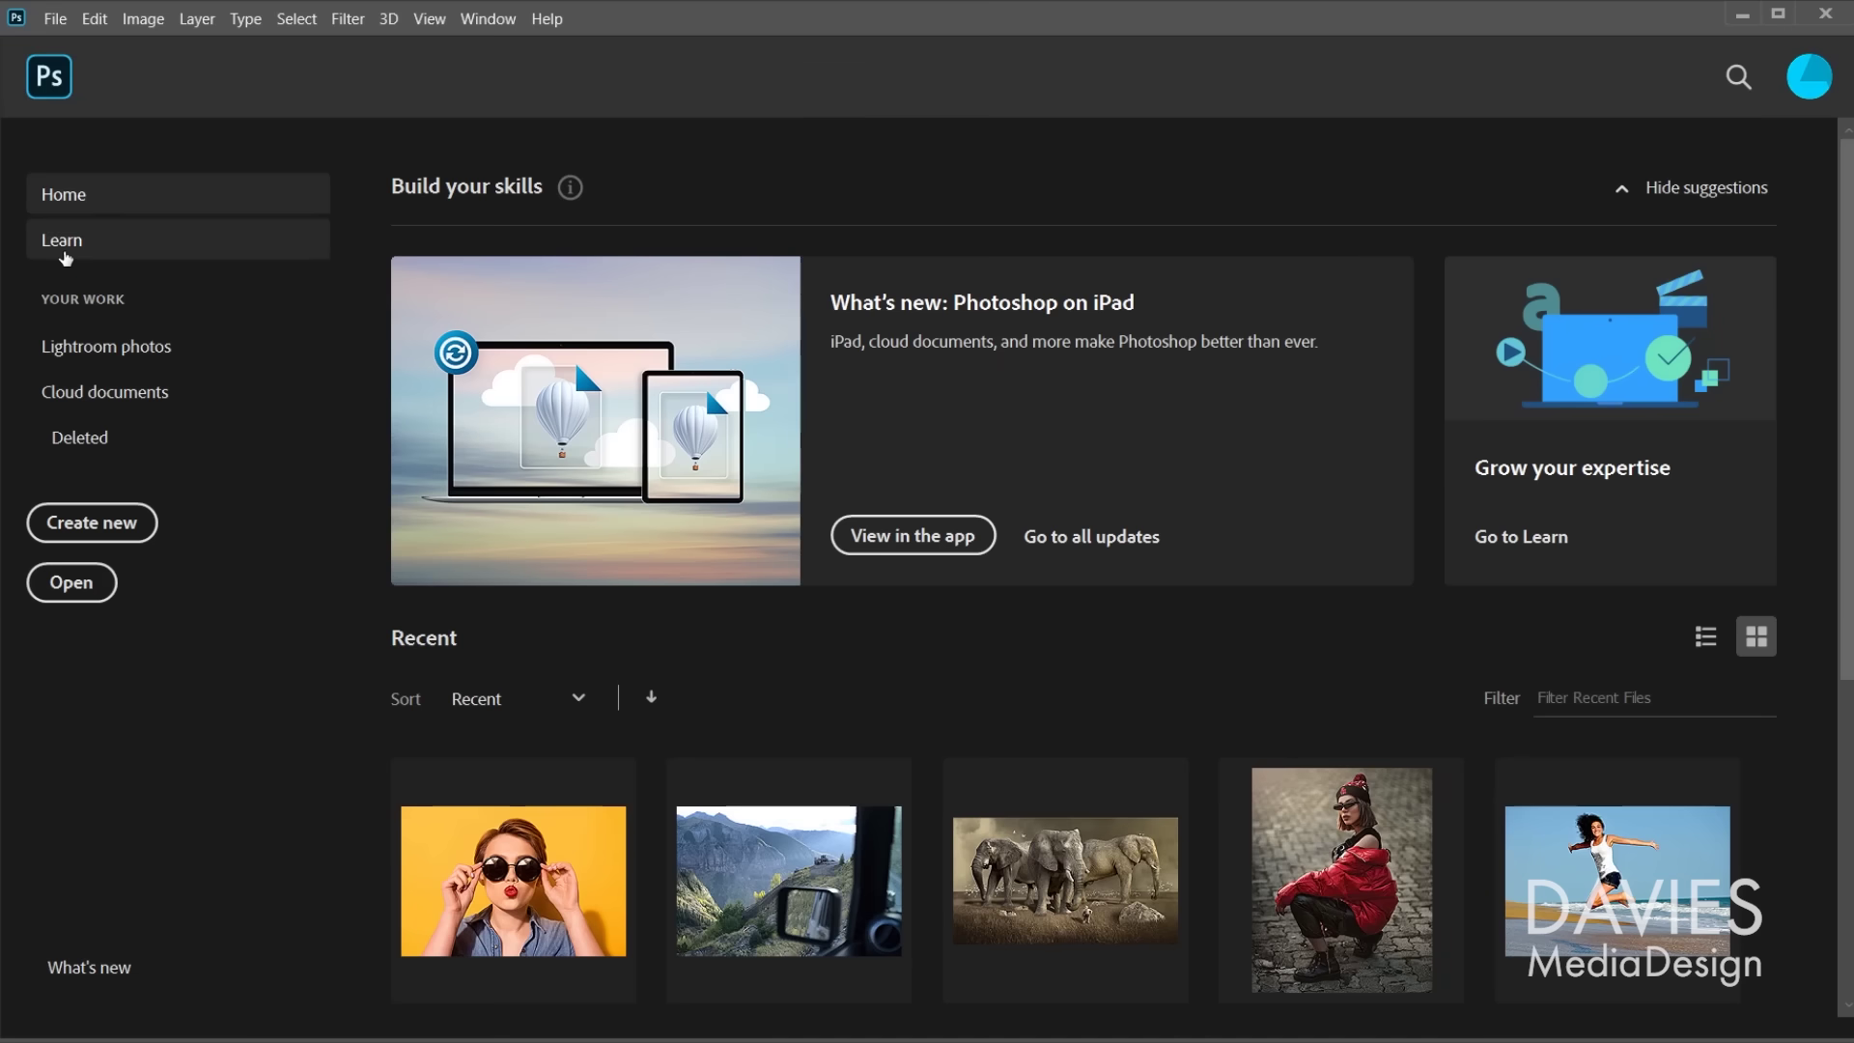
# Step: Browse the tutorials on Photoshop's Learn page
pyautogui.click(64, 253)
pyautogui.scroll(-15, 696, 646)
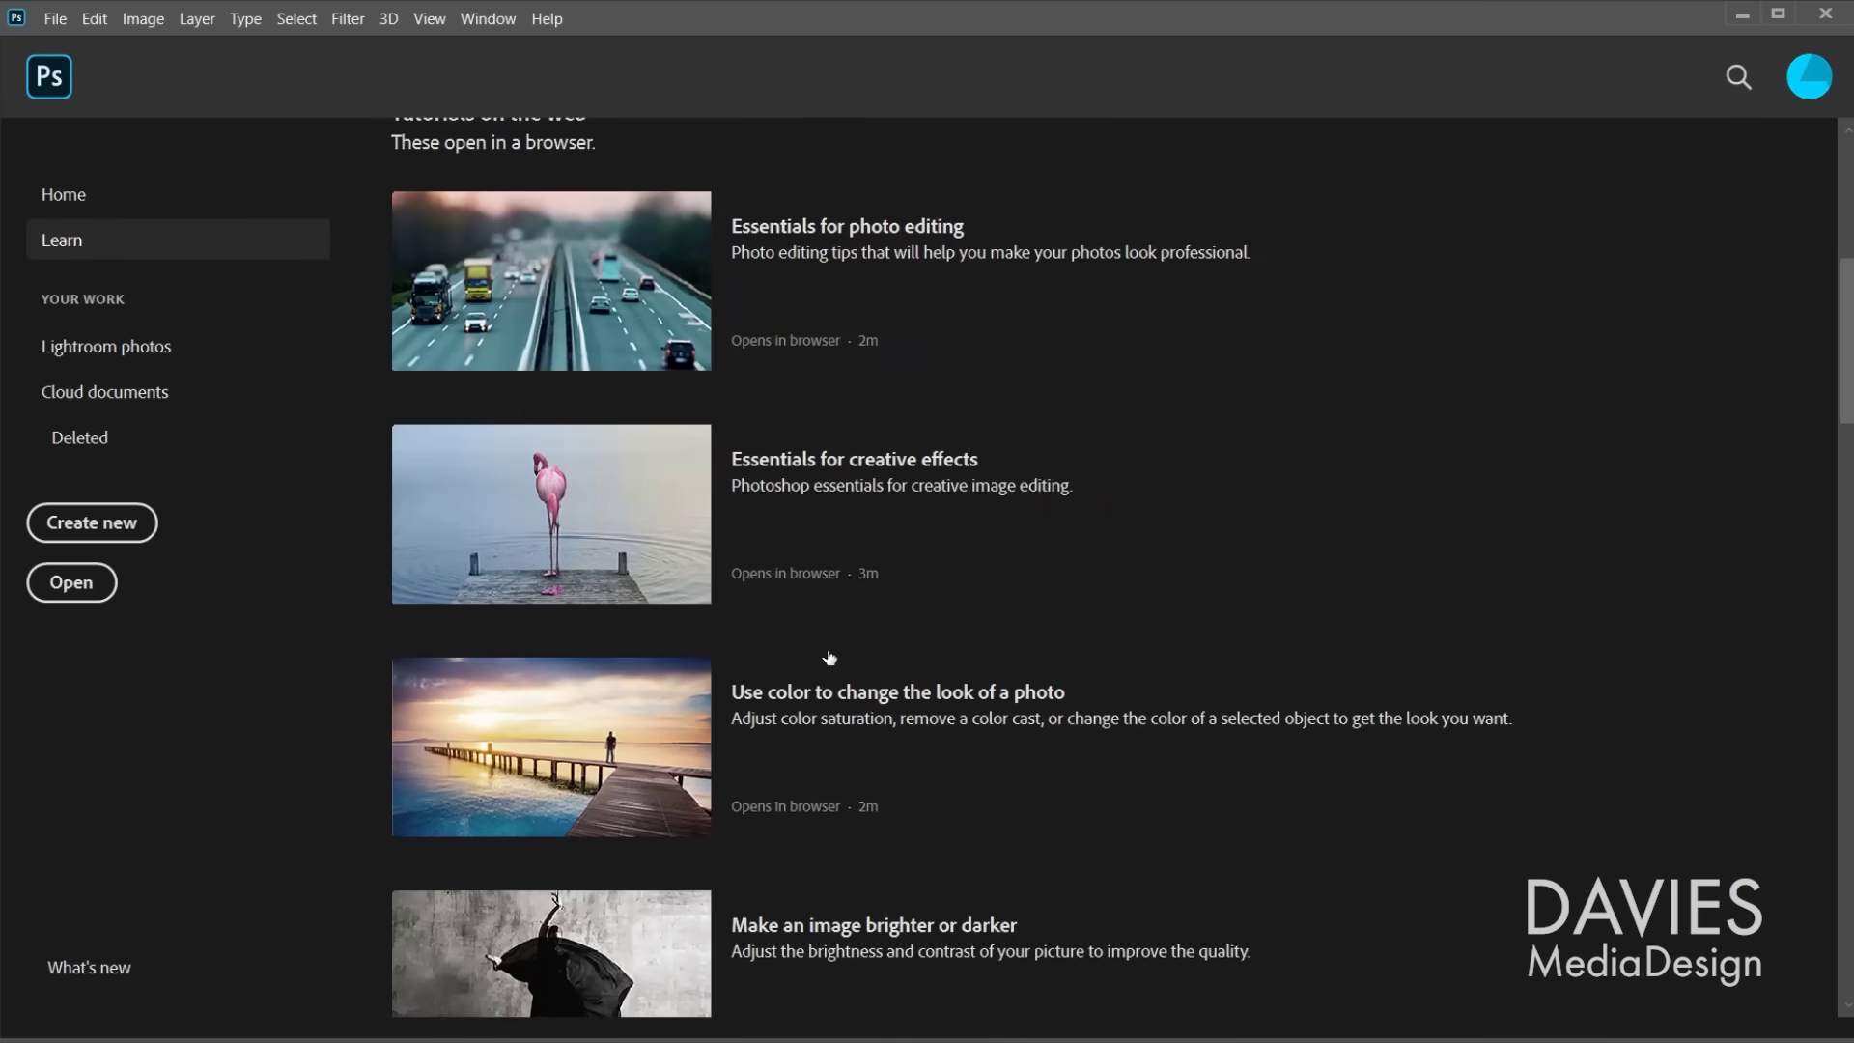
pyautogui.scroll(-4, 828, 657)
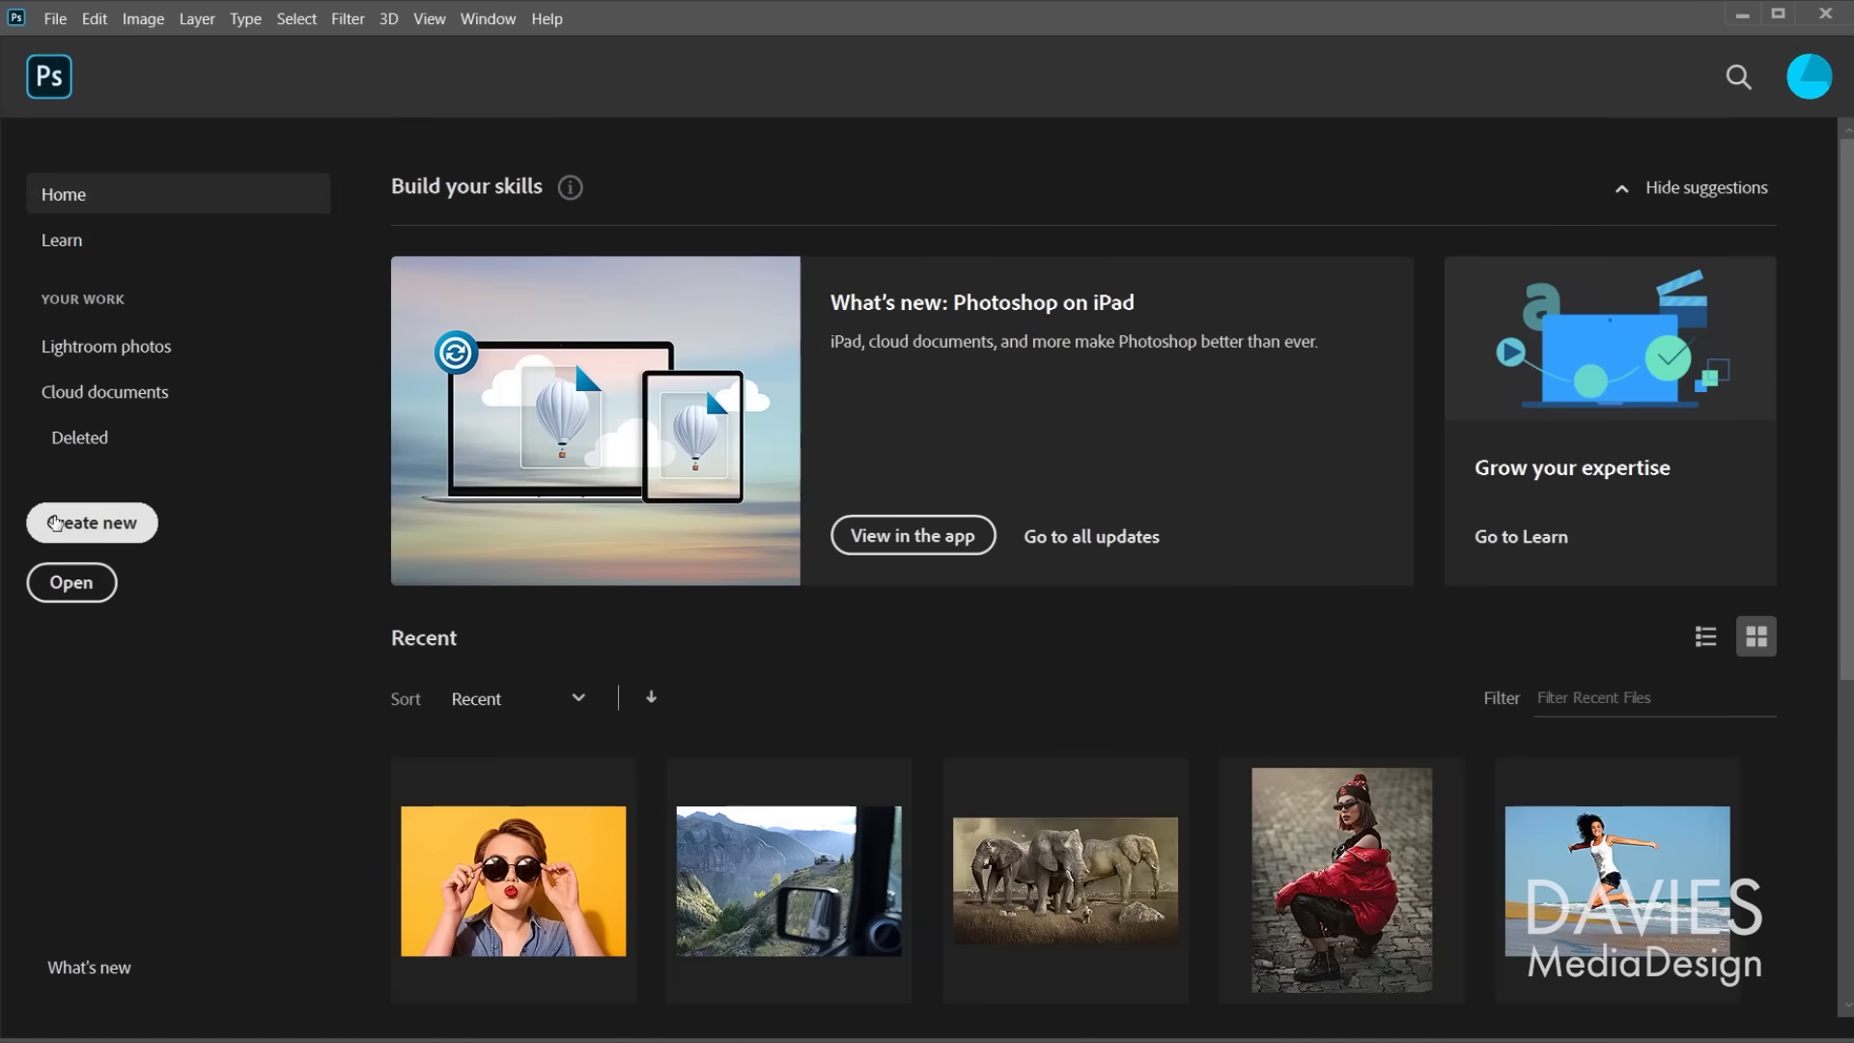
# Step: In the new-document dialog's Photo templates, download the Textured Geometric Masks template
pyautogui.click(55, 522)
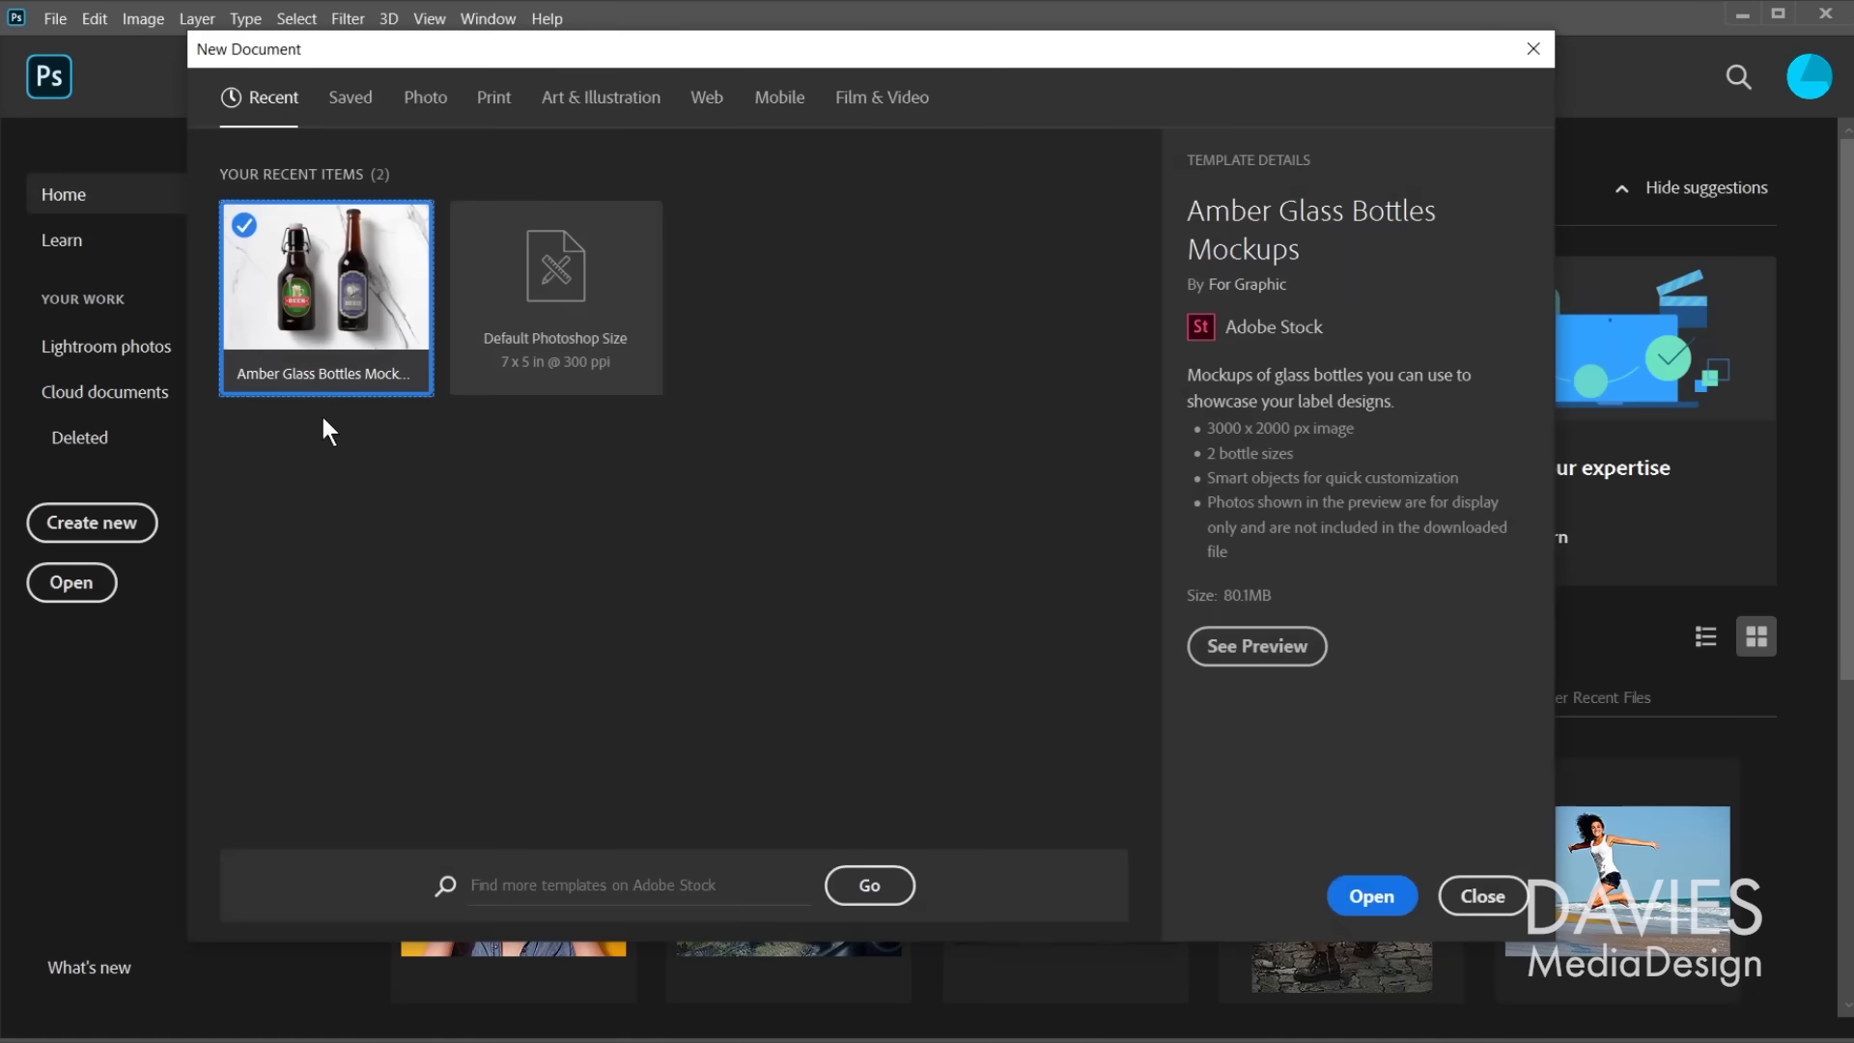
pyautogui.click(439, 98)
pyautogui.scroll(-8, 570, 529)
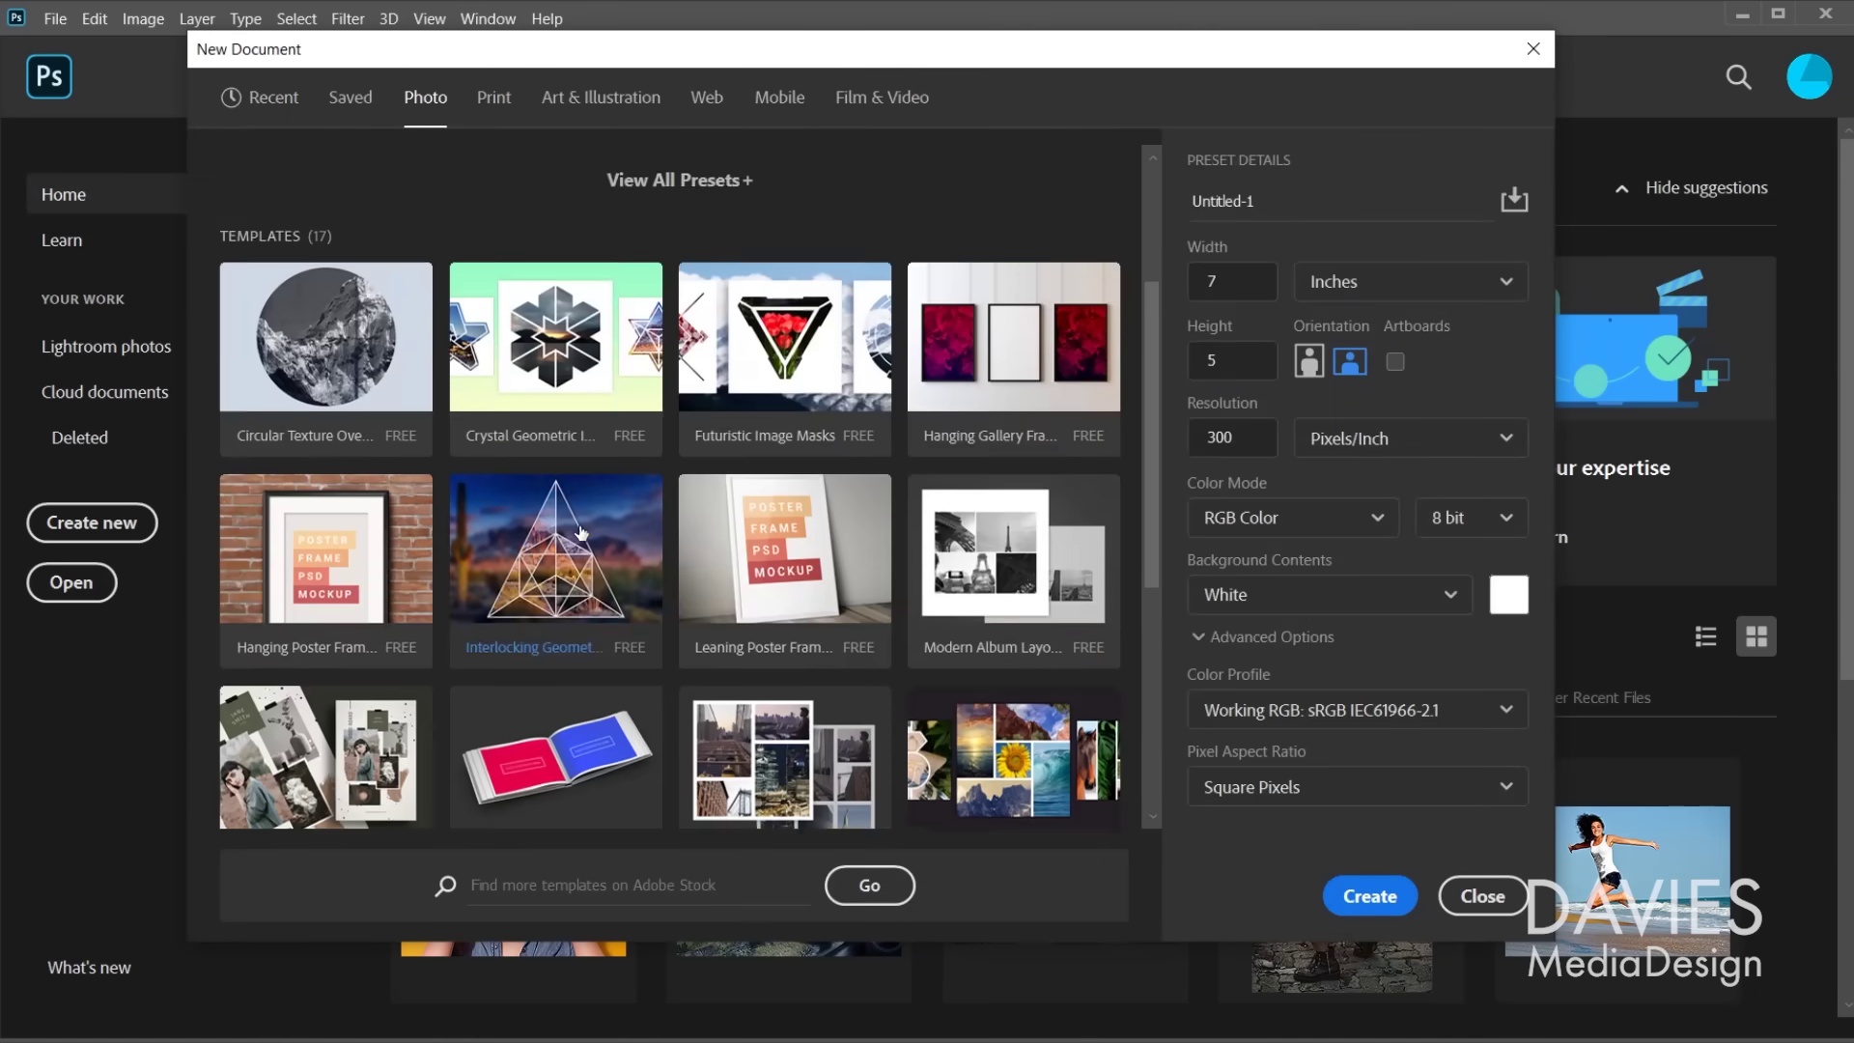
pyautogui.click(328, 492)
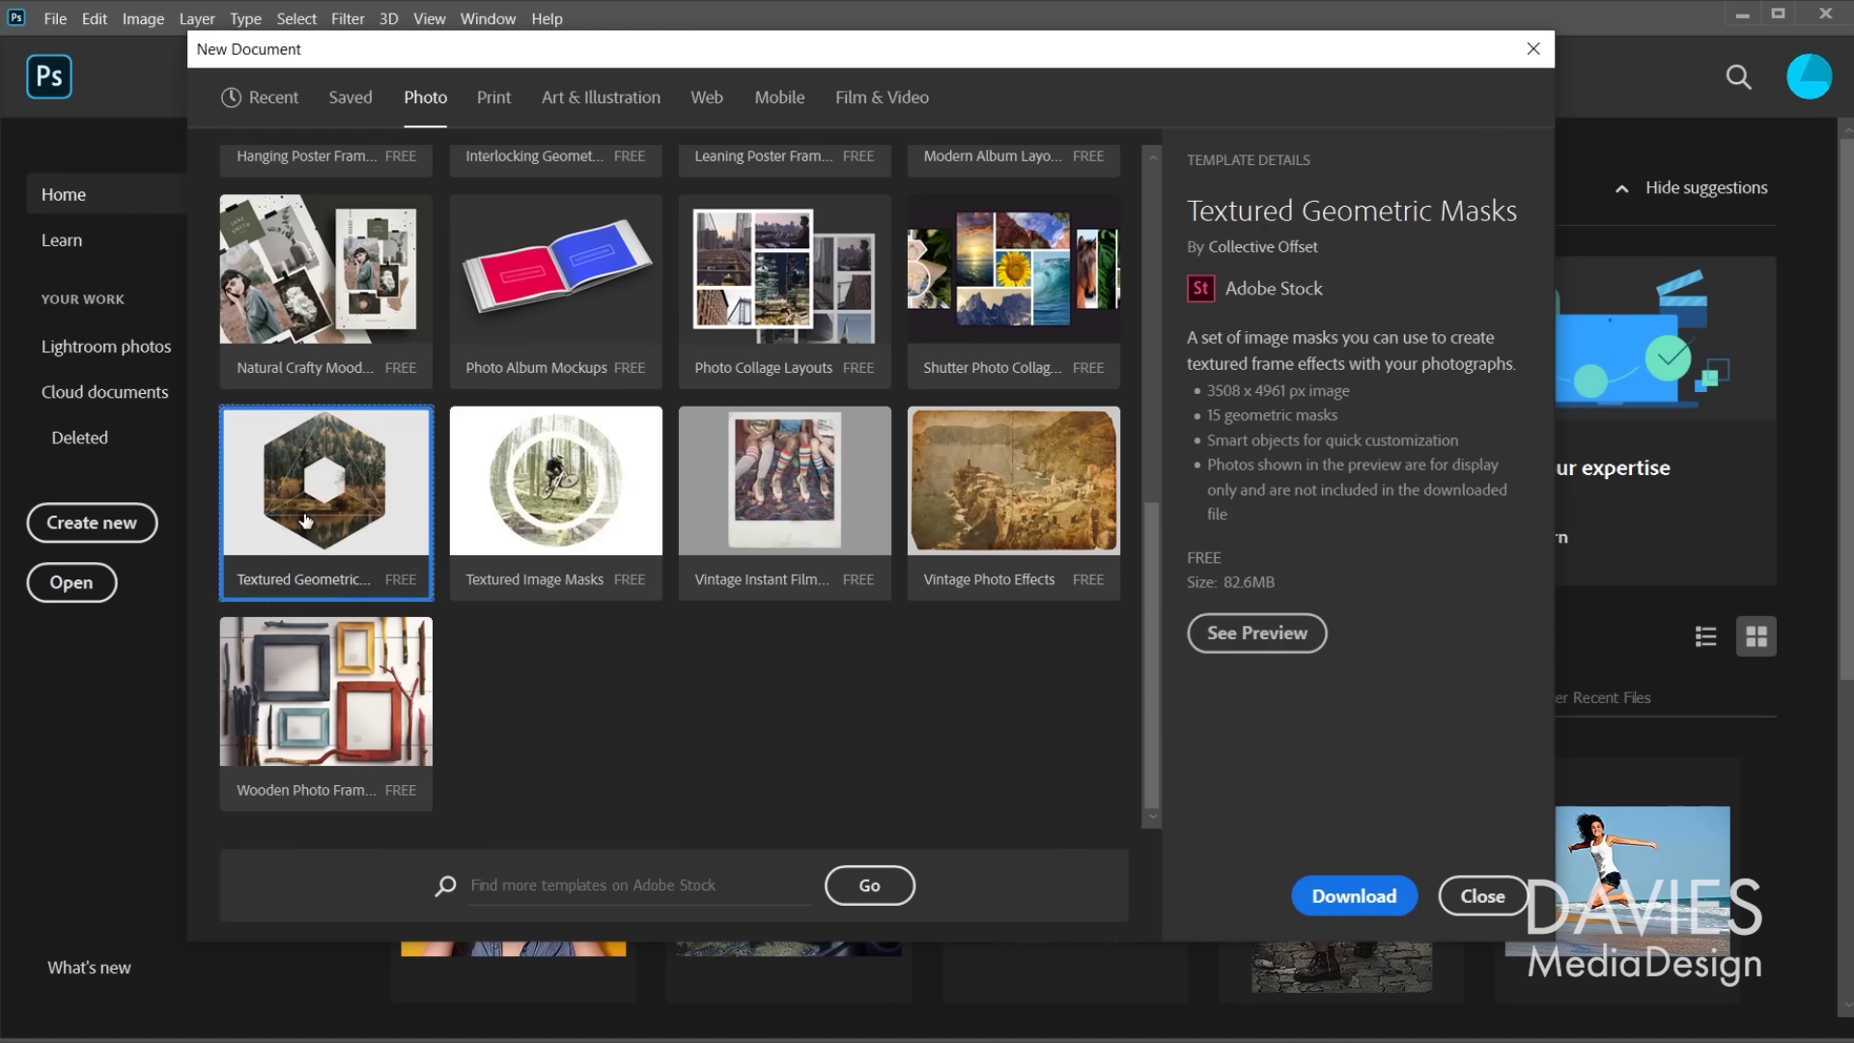
pyautogui.click(1353, 896)
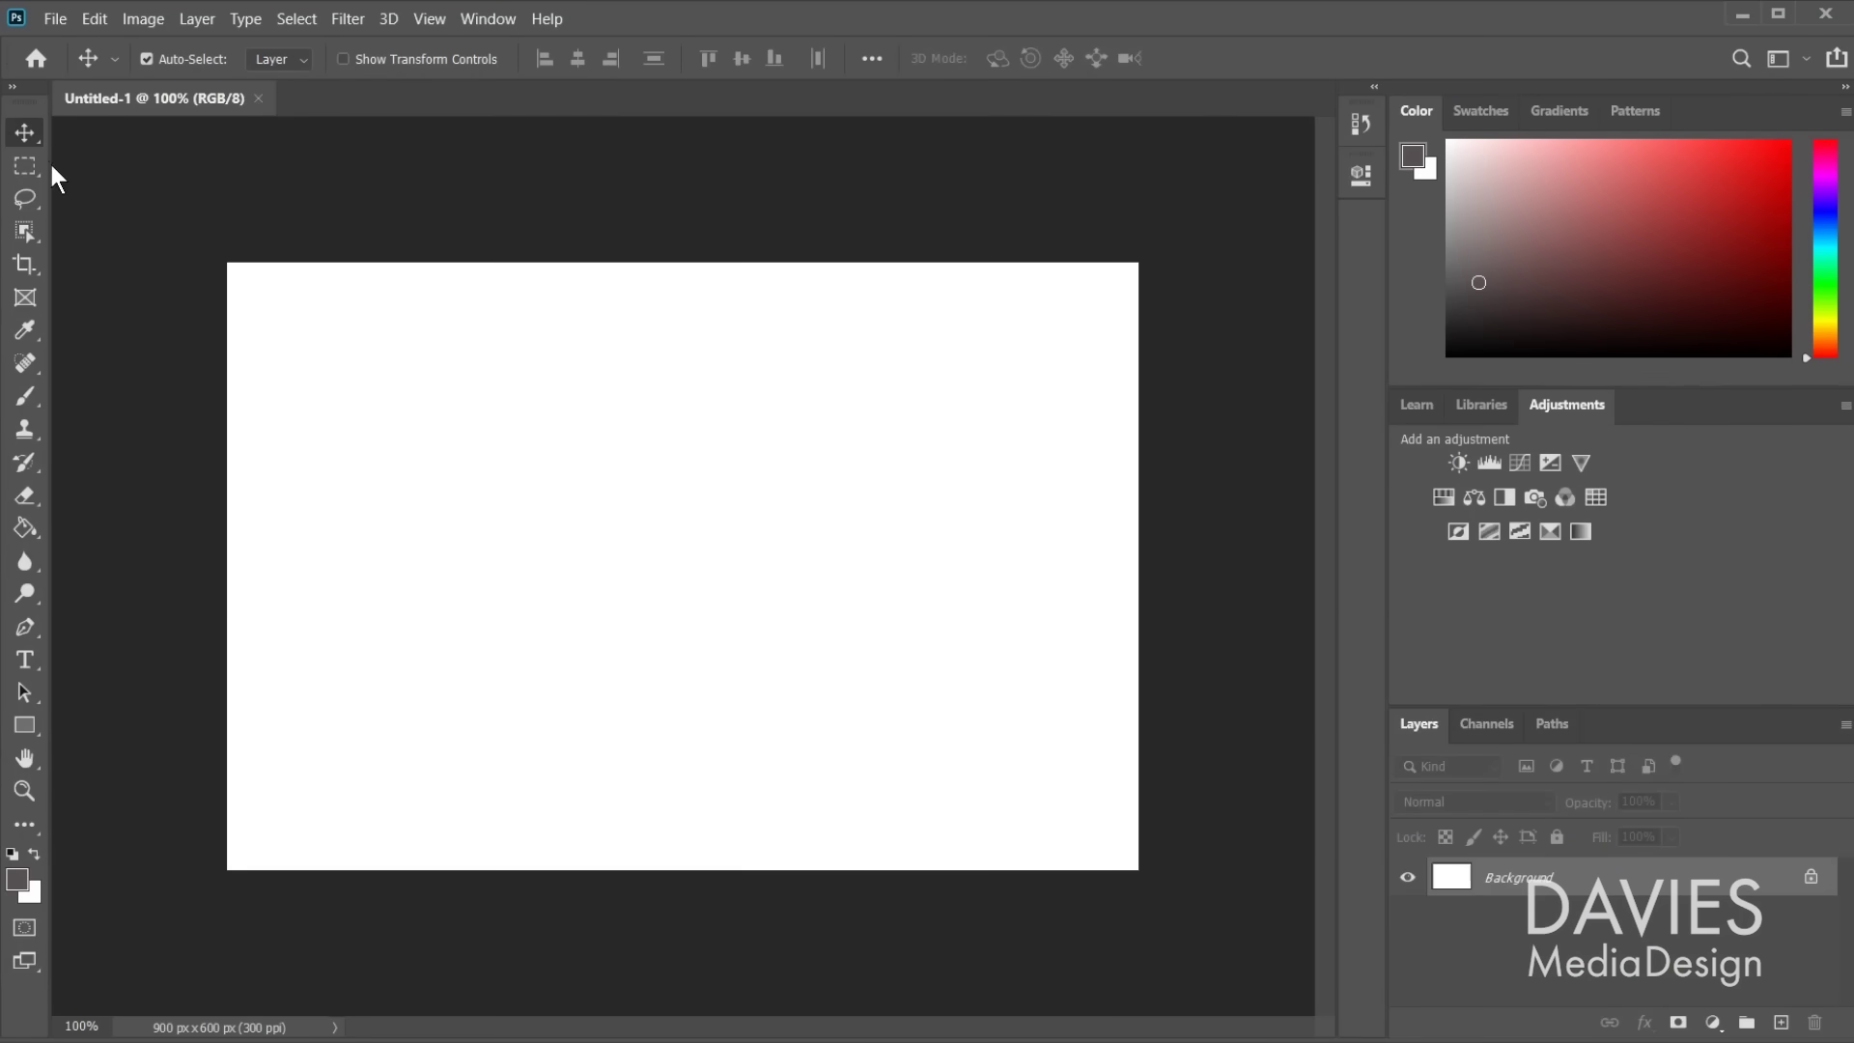
# Step: Check the marquee shapes and Crop, detach the Channels panel, and select the Brush tool
pyautogui.click(36, 168)
pyautogui.press('c')
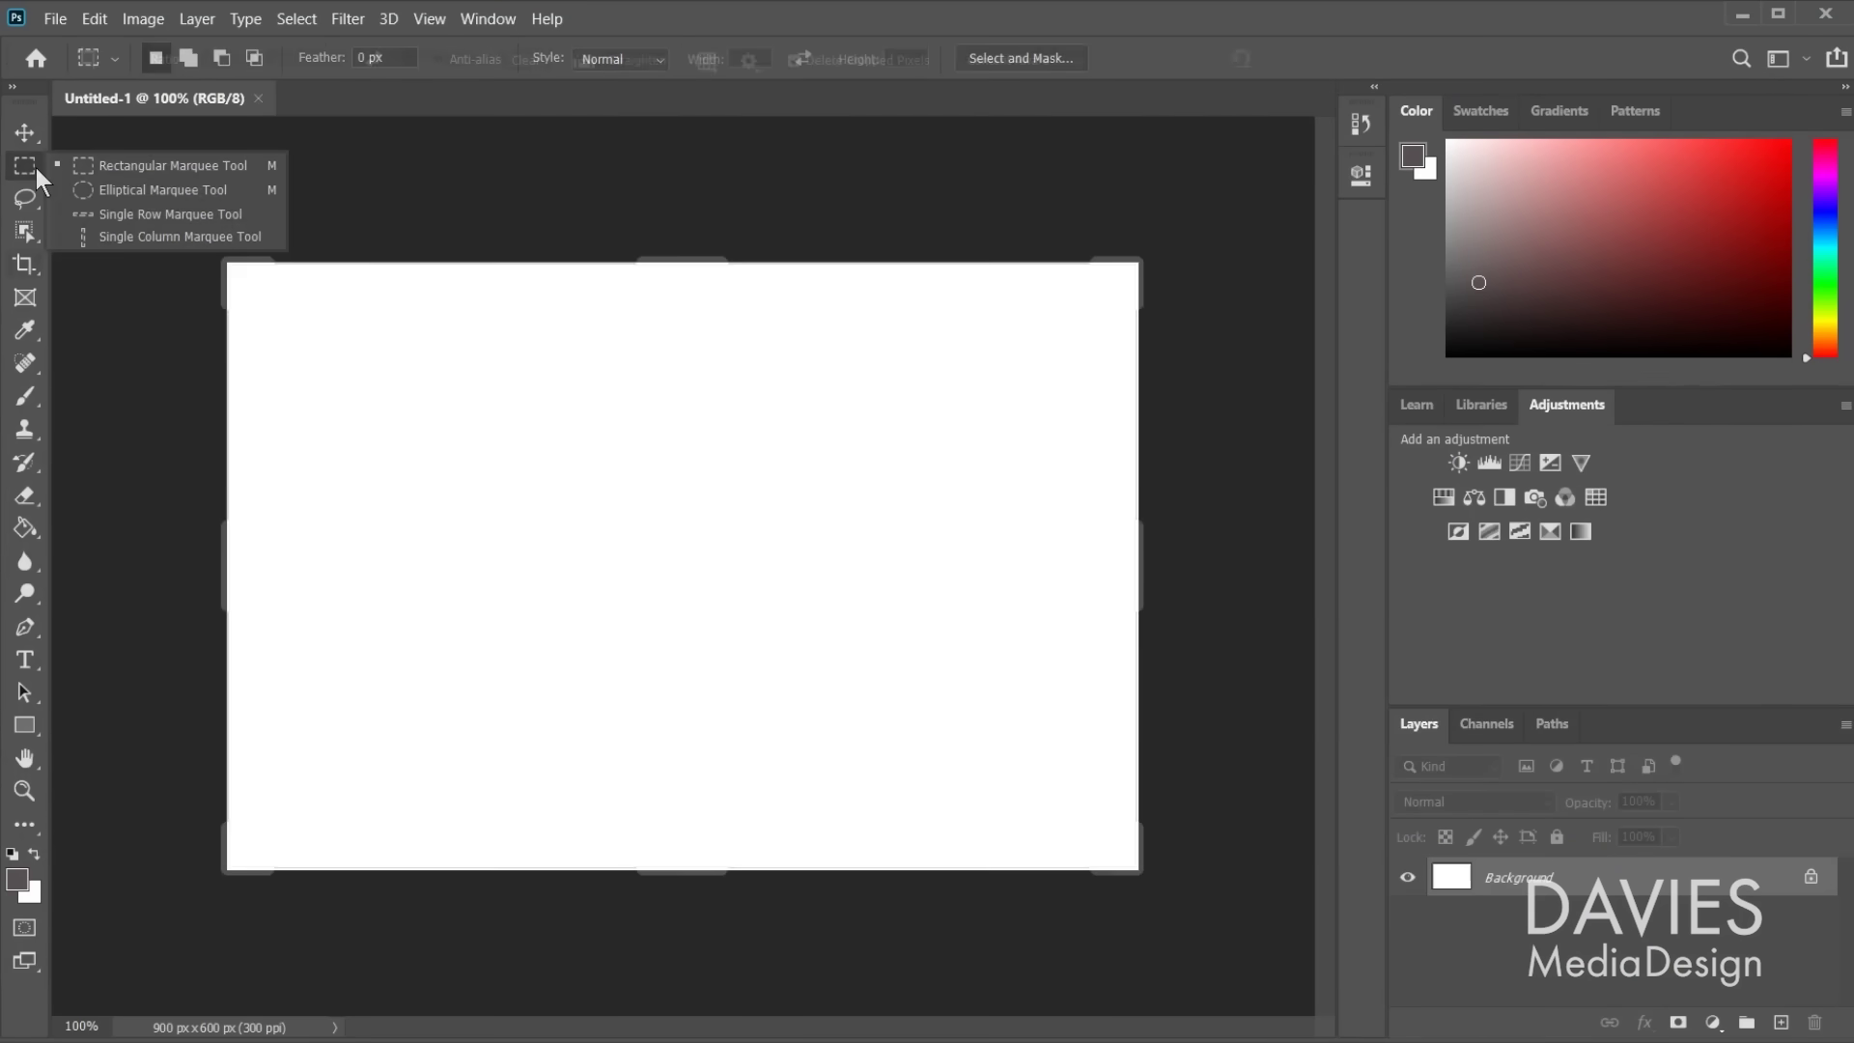
pyautogui.moveTo(1491, 732); pyautogui.dragTo(1416, 726)
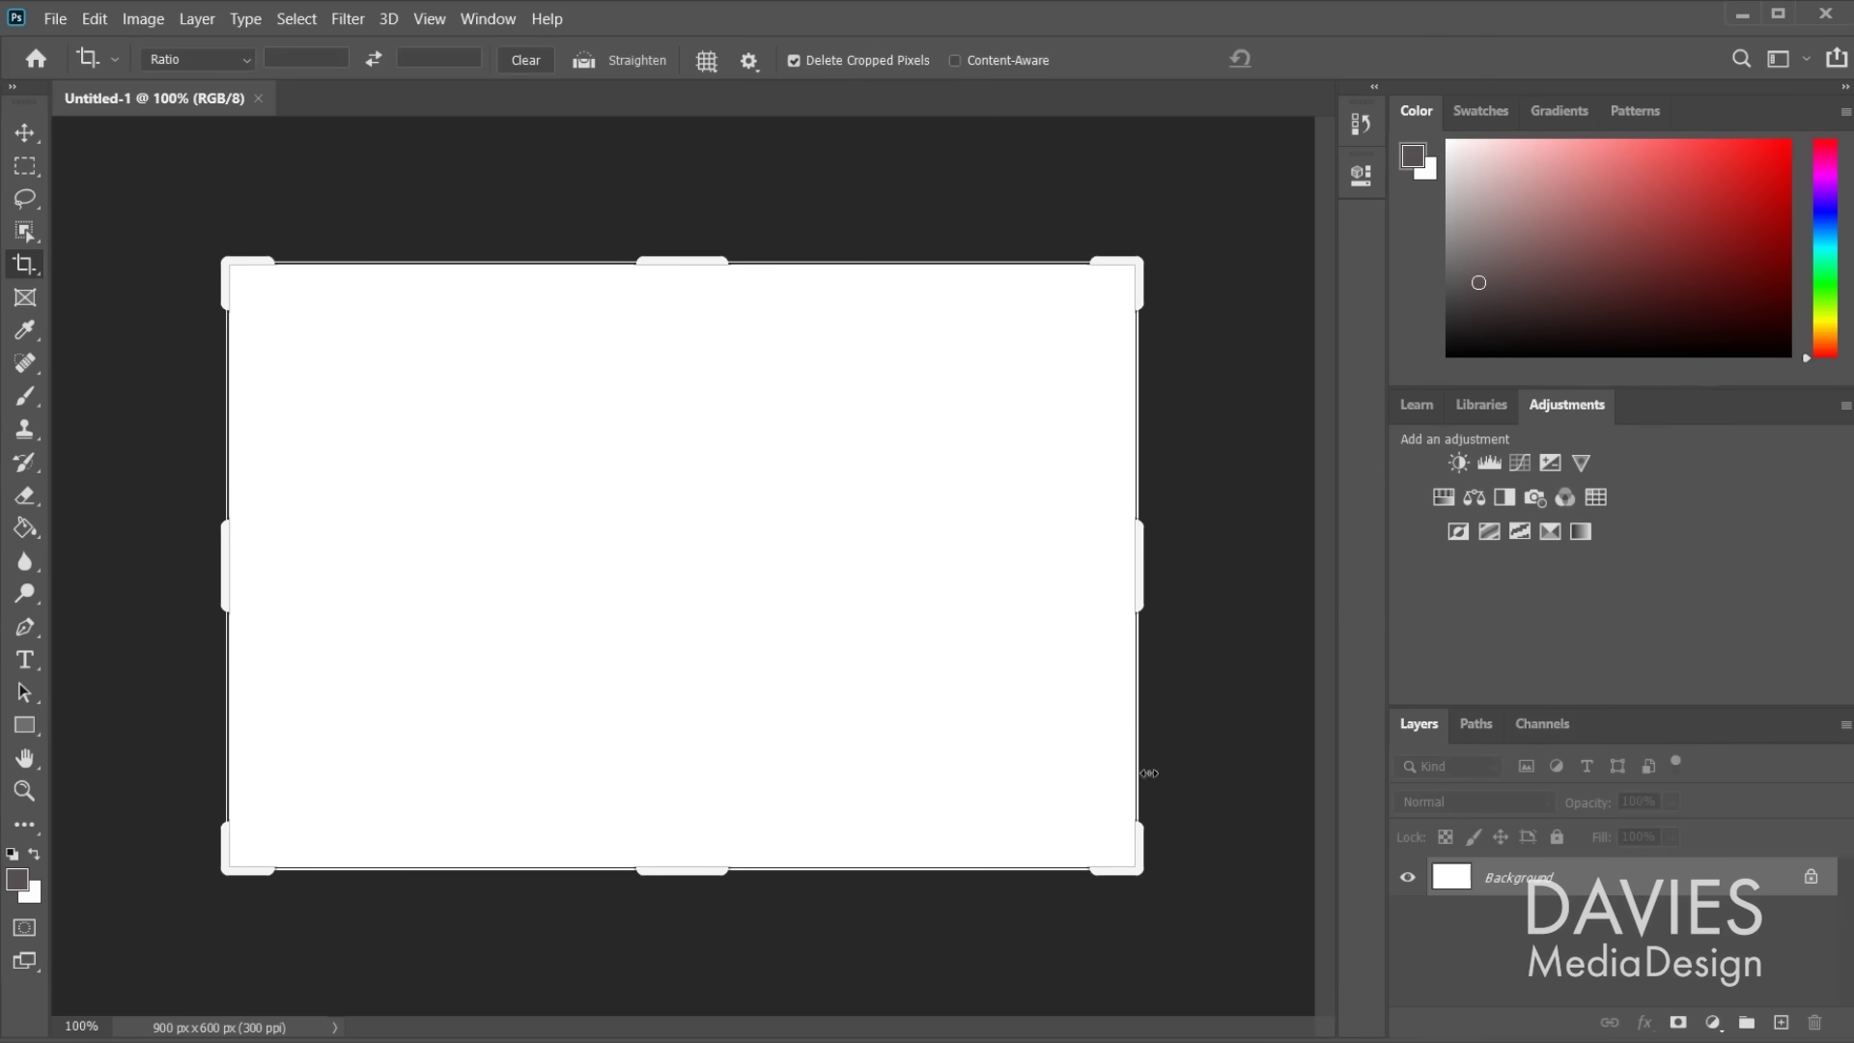
pyautogui.click(21, 410)
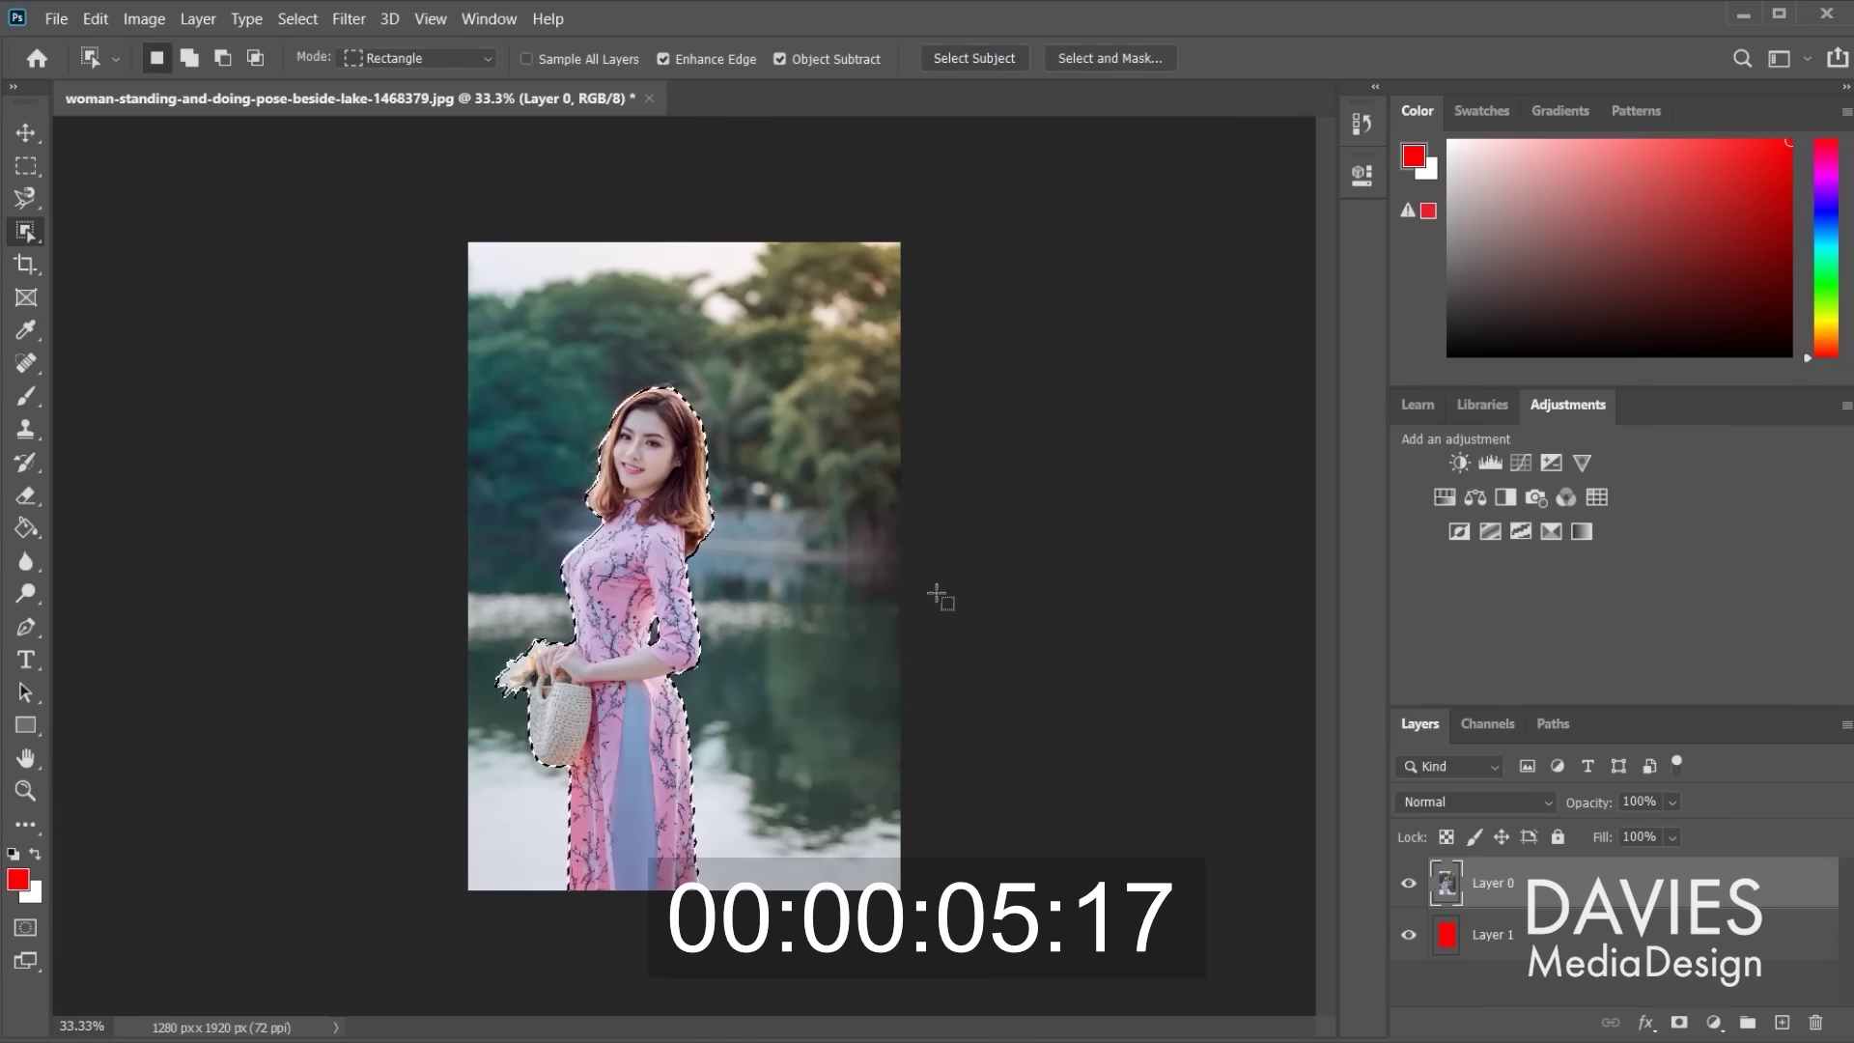
# Step: In Select and Mask, zoom in on the woman's face and refine her hair edges
pyautogui.click(1111, 57)
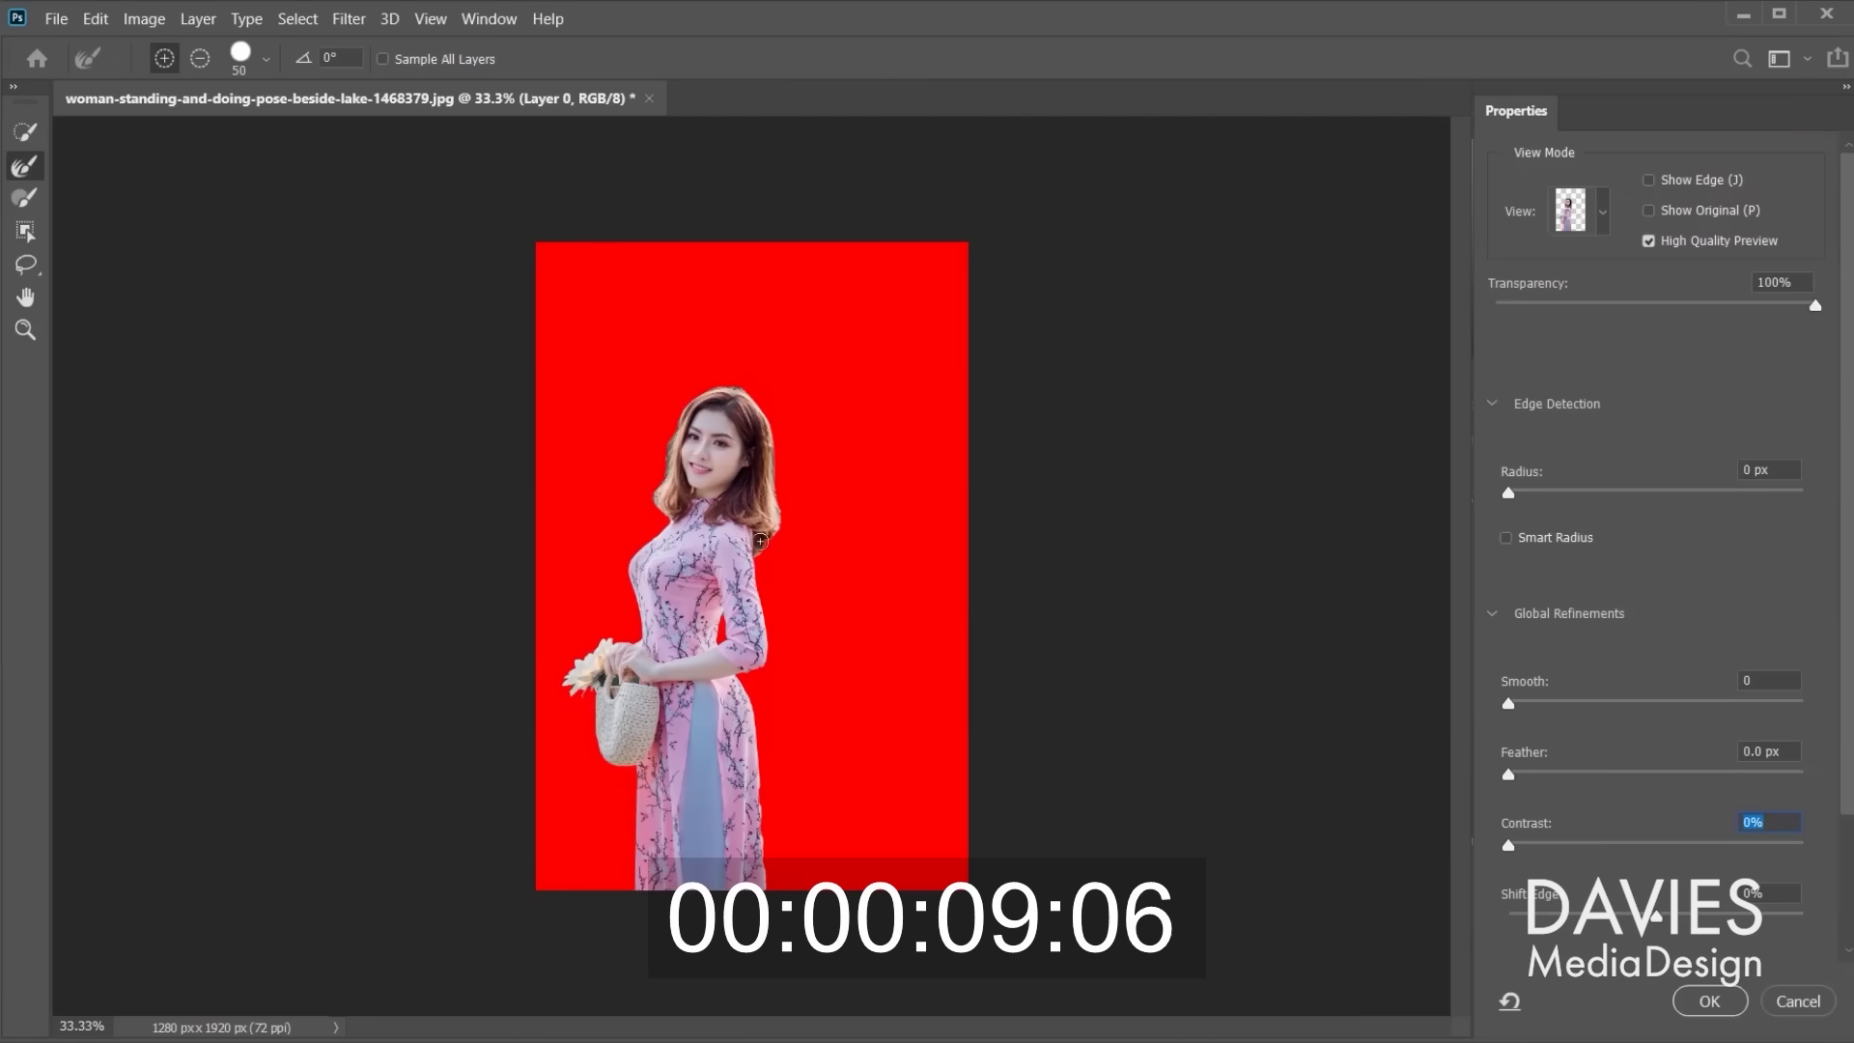
pyautogui.press('z')
pyautogui.click(739, 478)
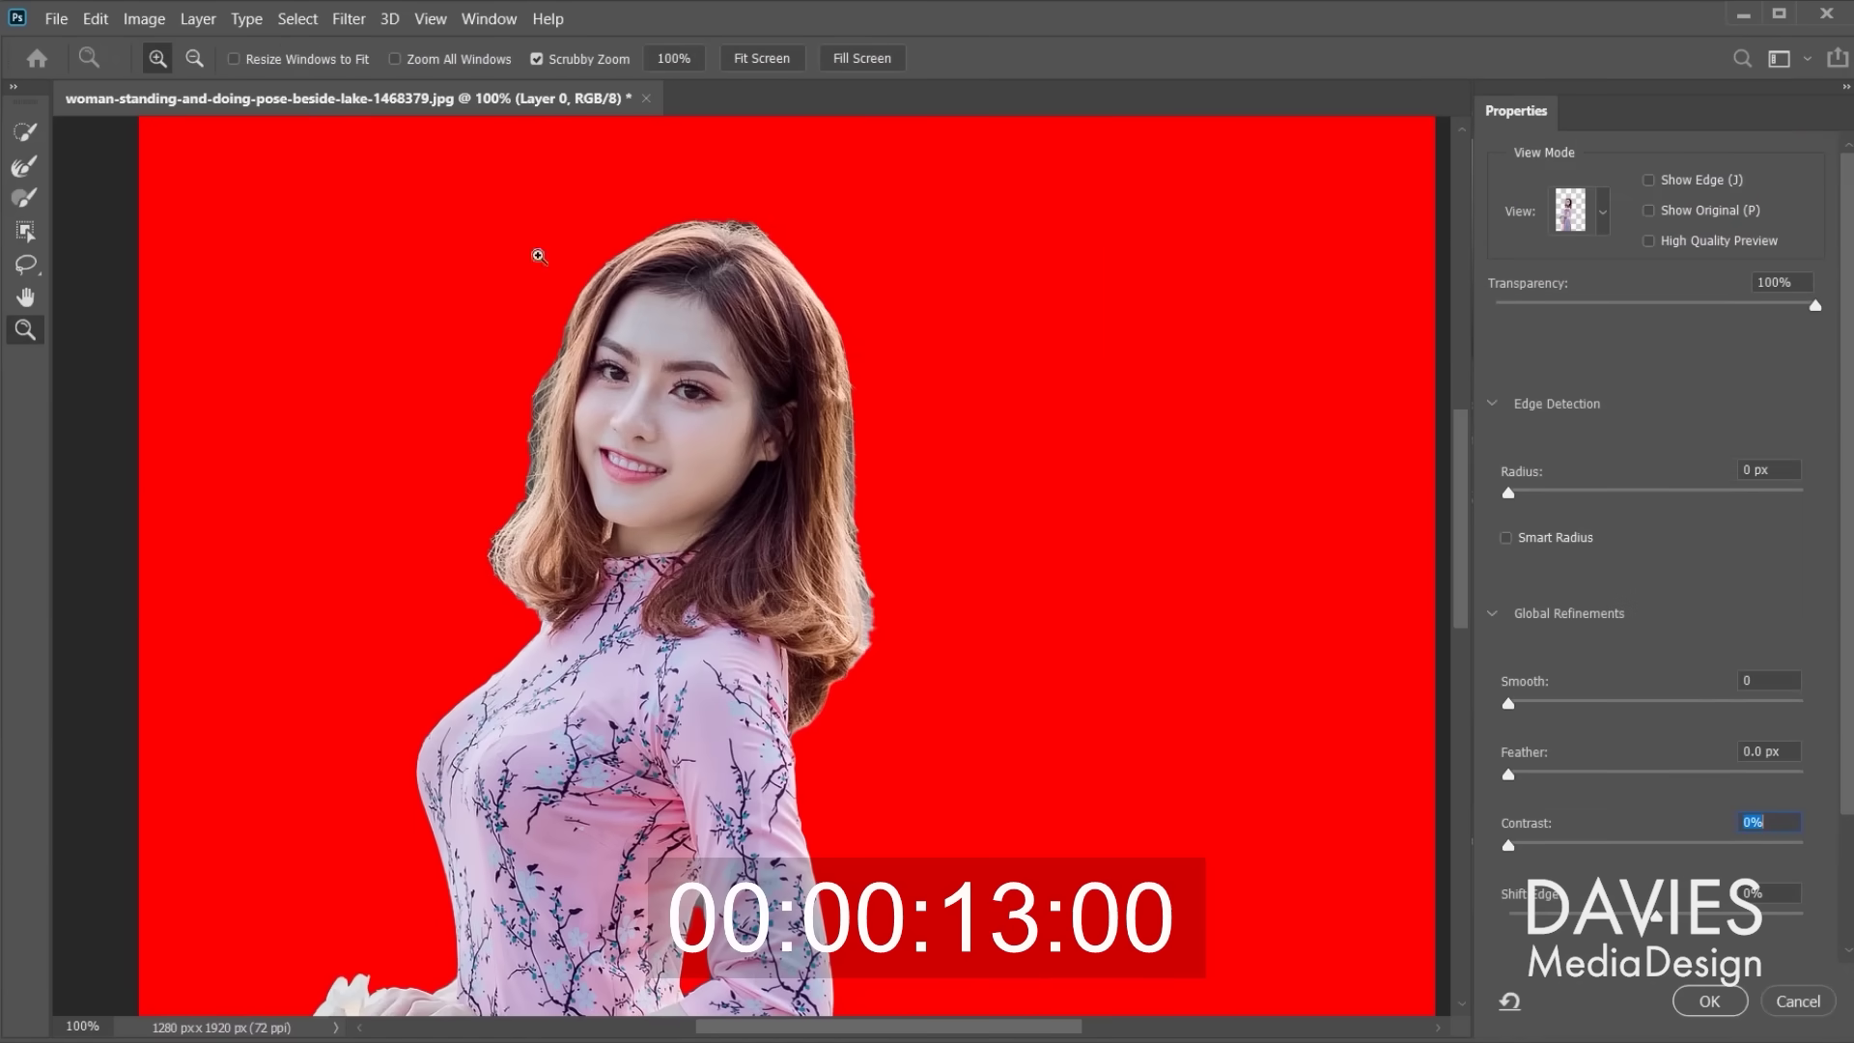
pyautogui.click(24, 169)
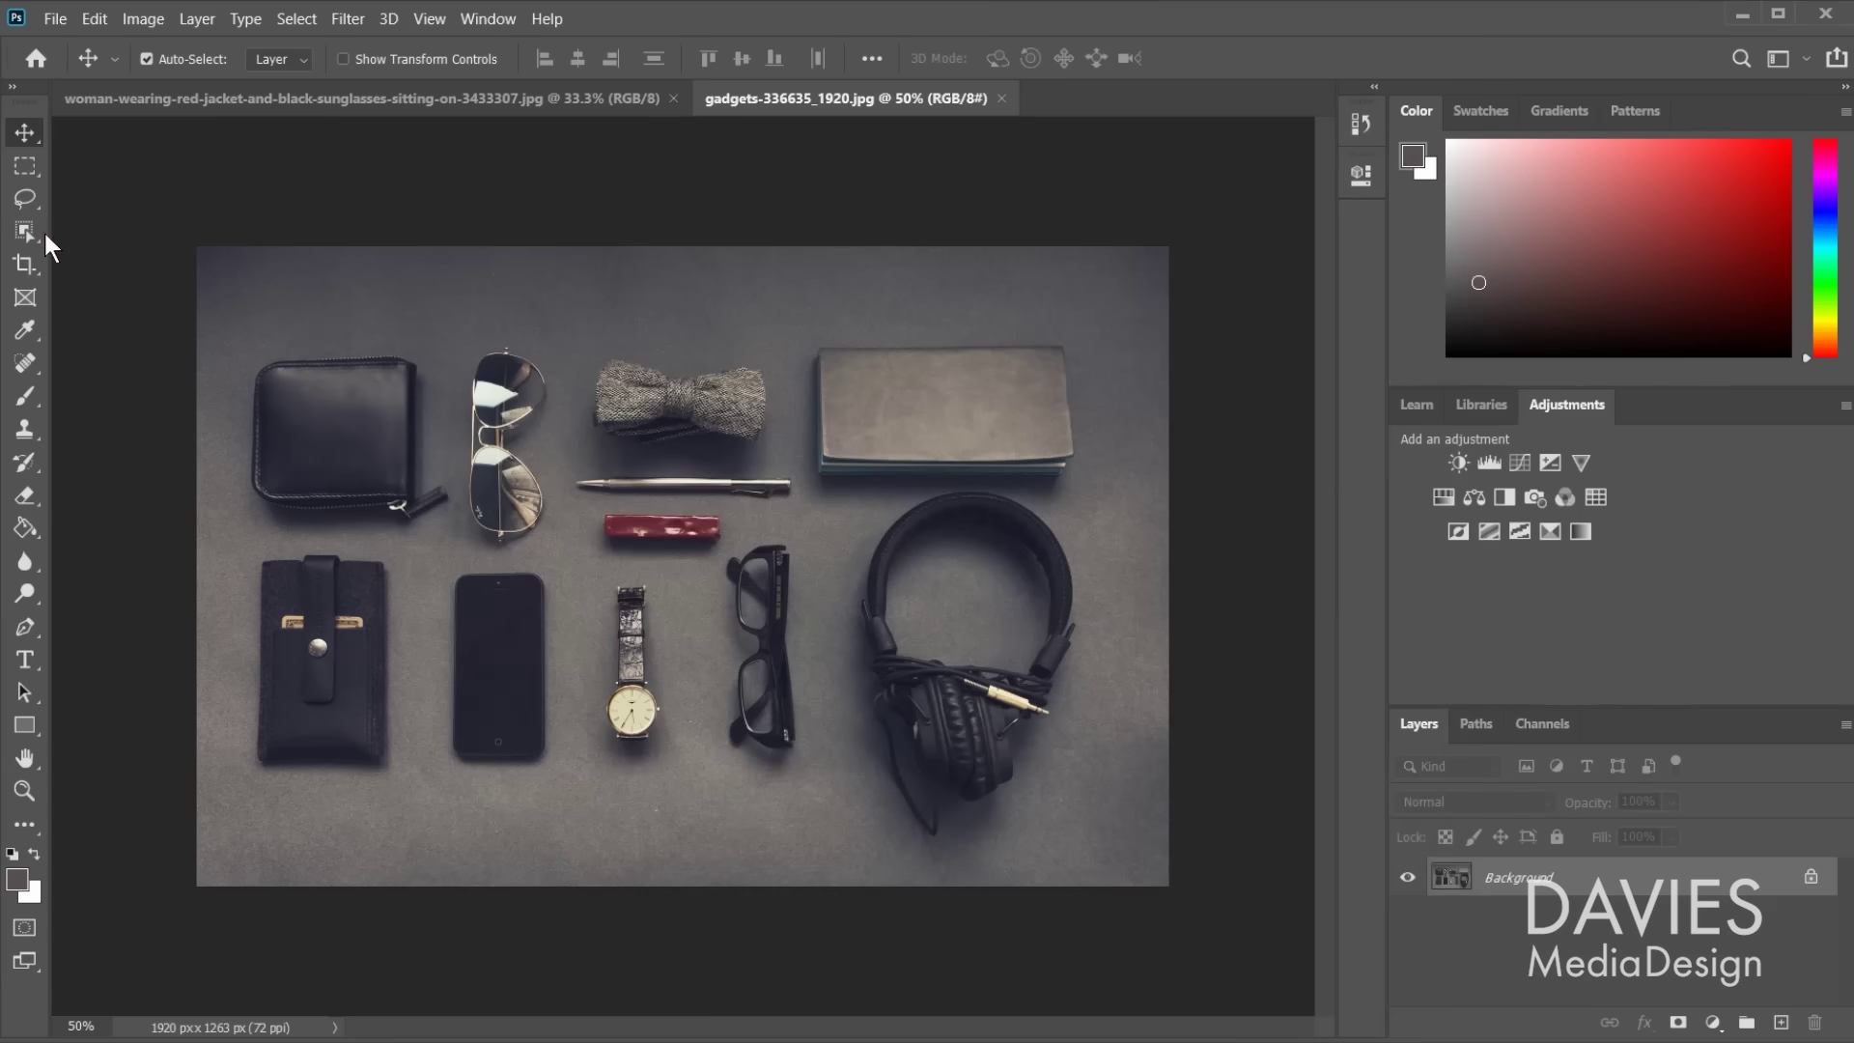
# Step: Select the sunglasses with Object Selection, then clean up the crouching woman's boot edge
pyautogui.click(26, 232)
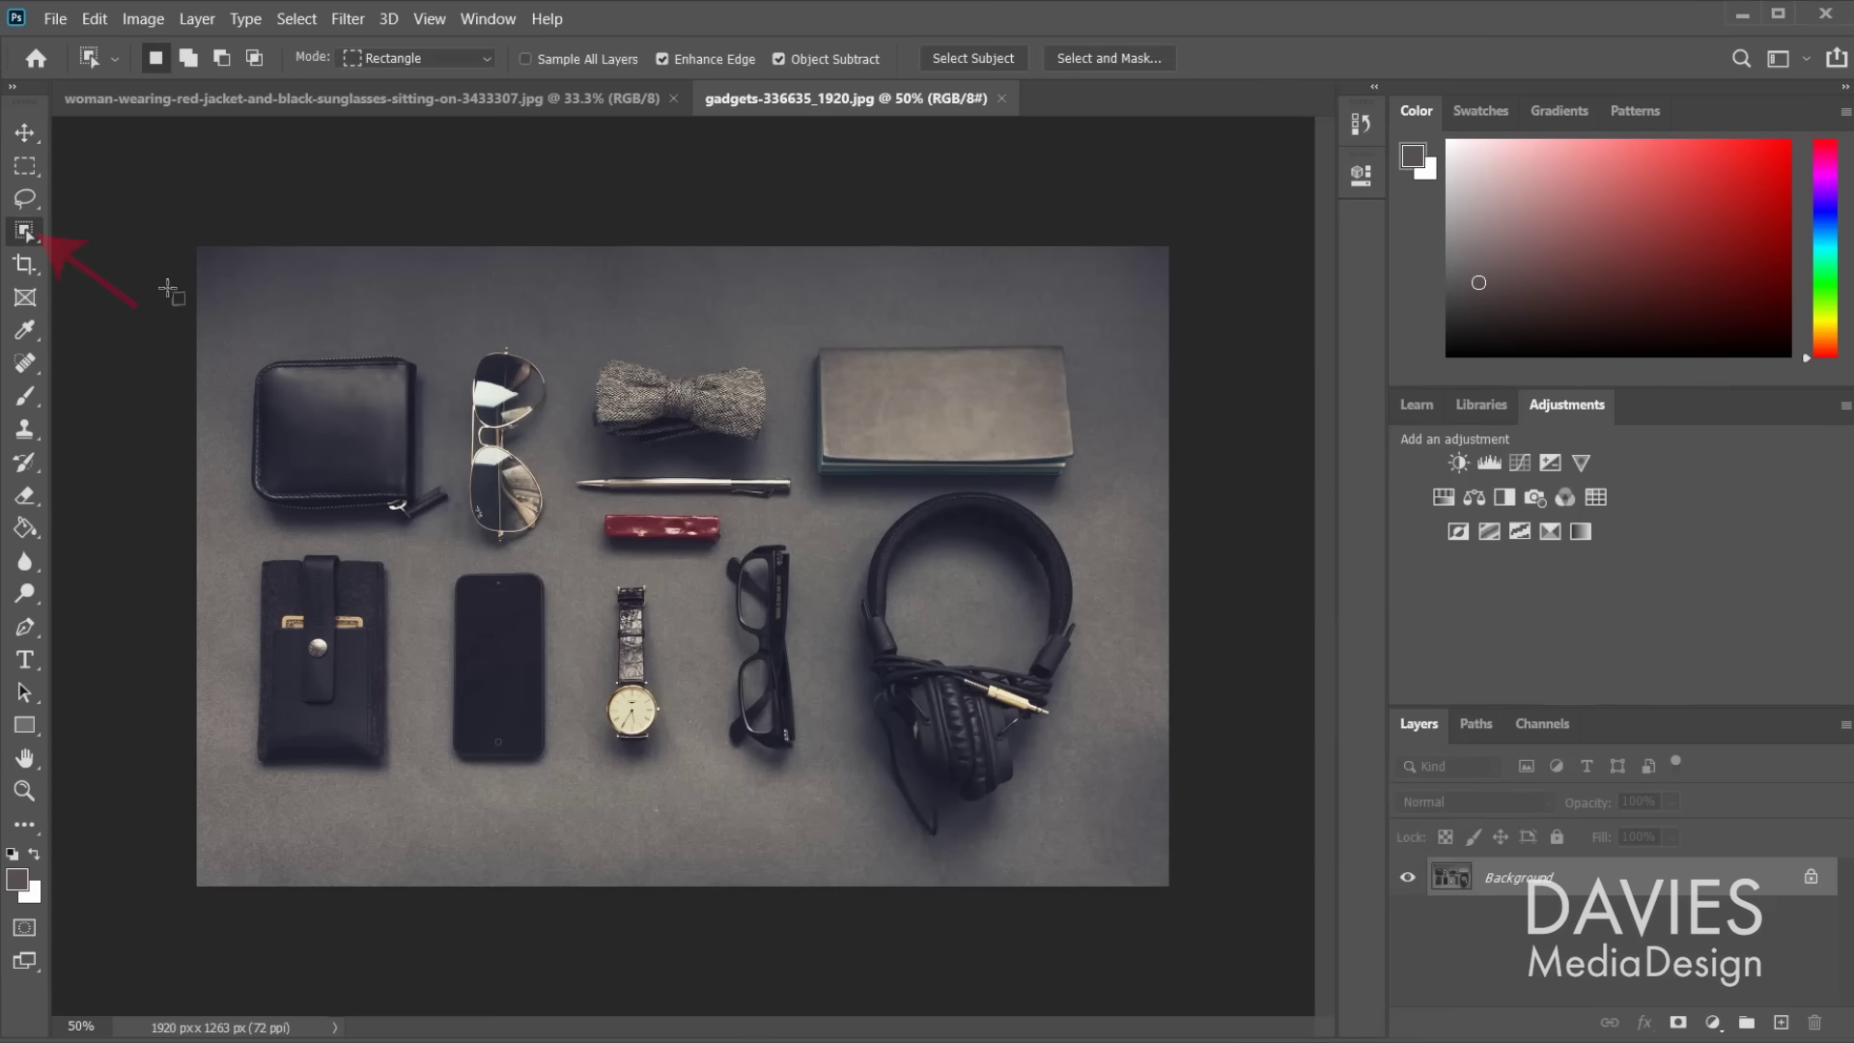
pyautogui.moveTo(545, 534); pyautogui.dragTo(561, 554)
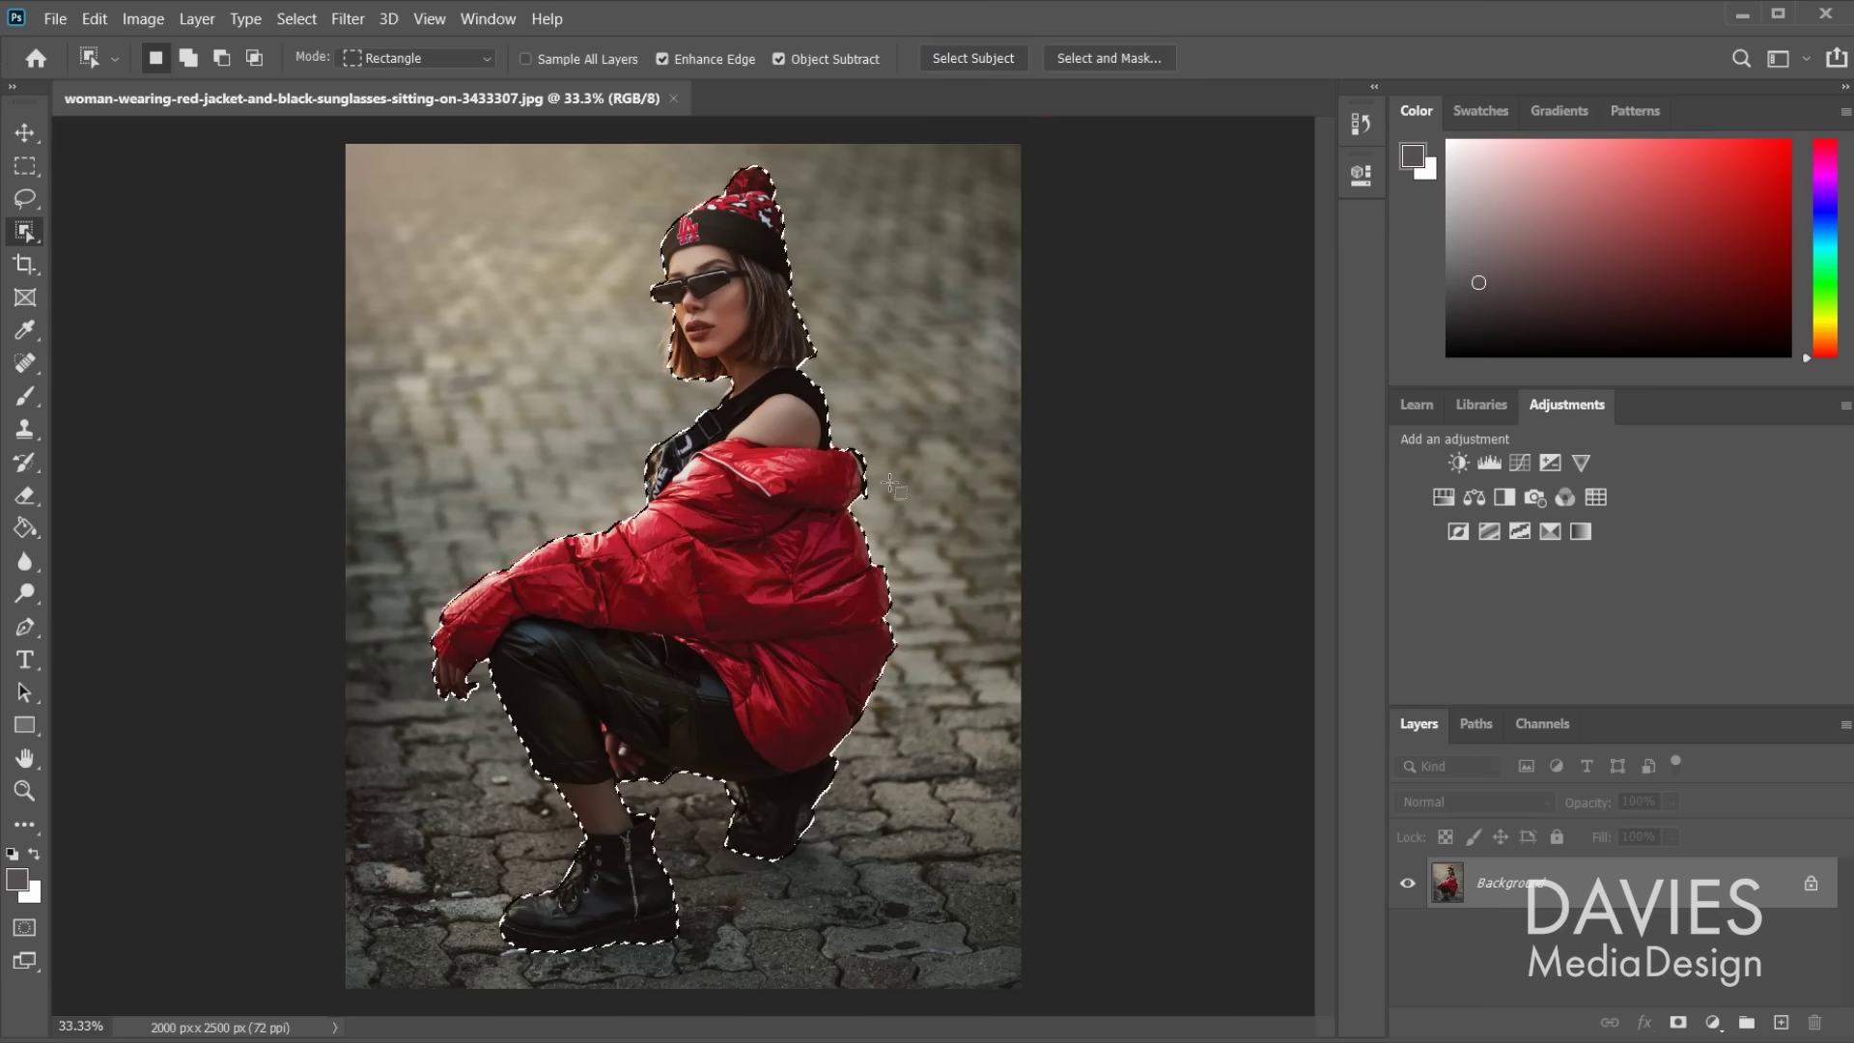
pyautogui.click(1120, 58)
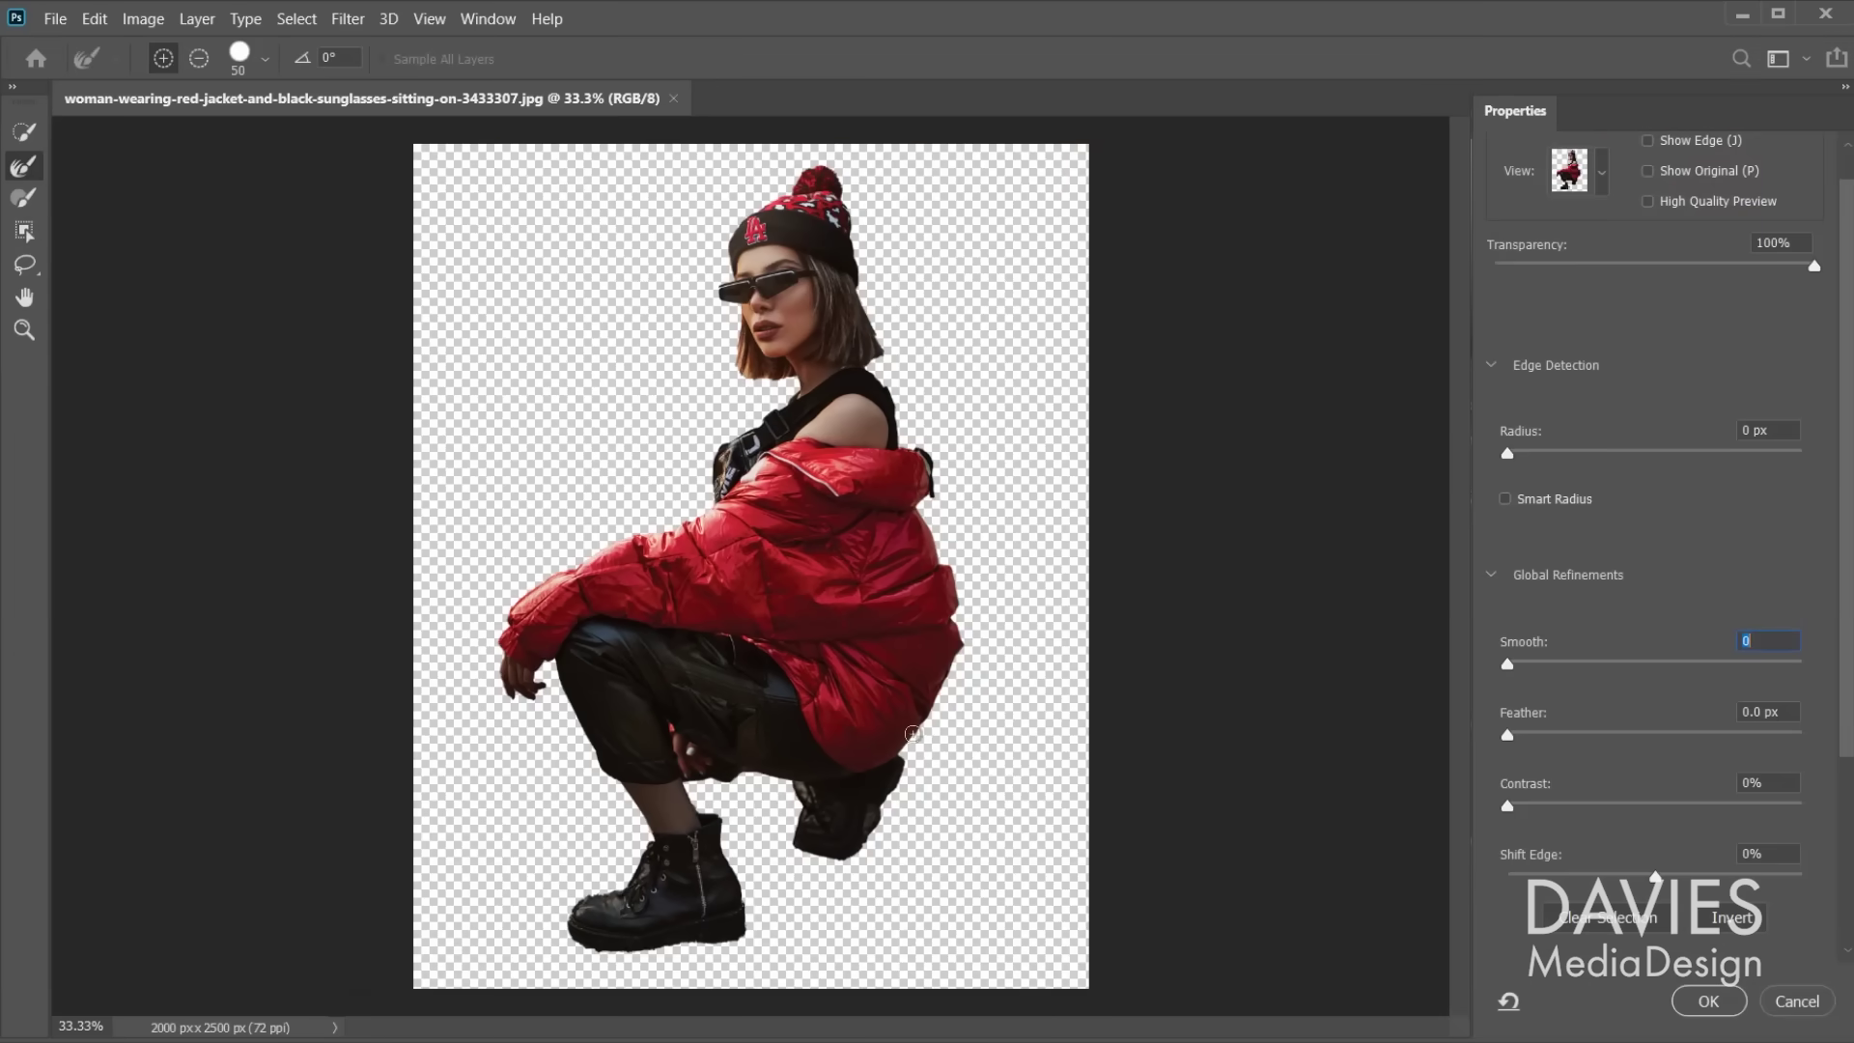
pyautogui.moveTo(623, 901); pyautogui.dragTo(598, 895)
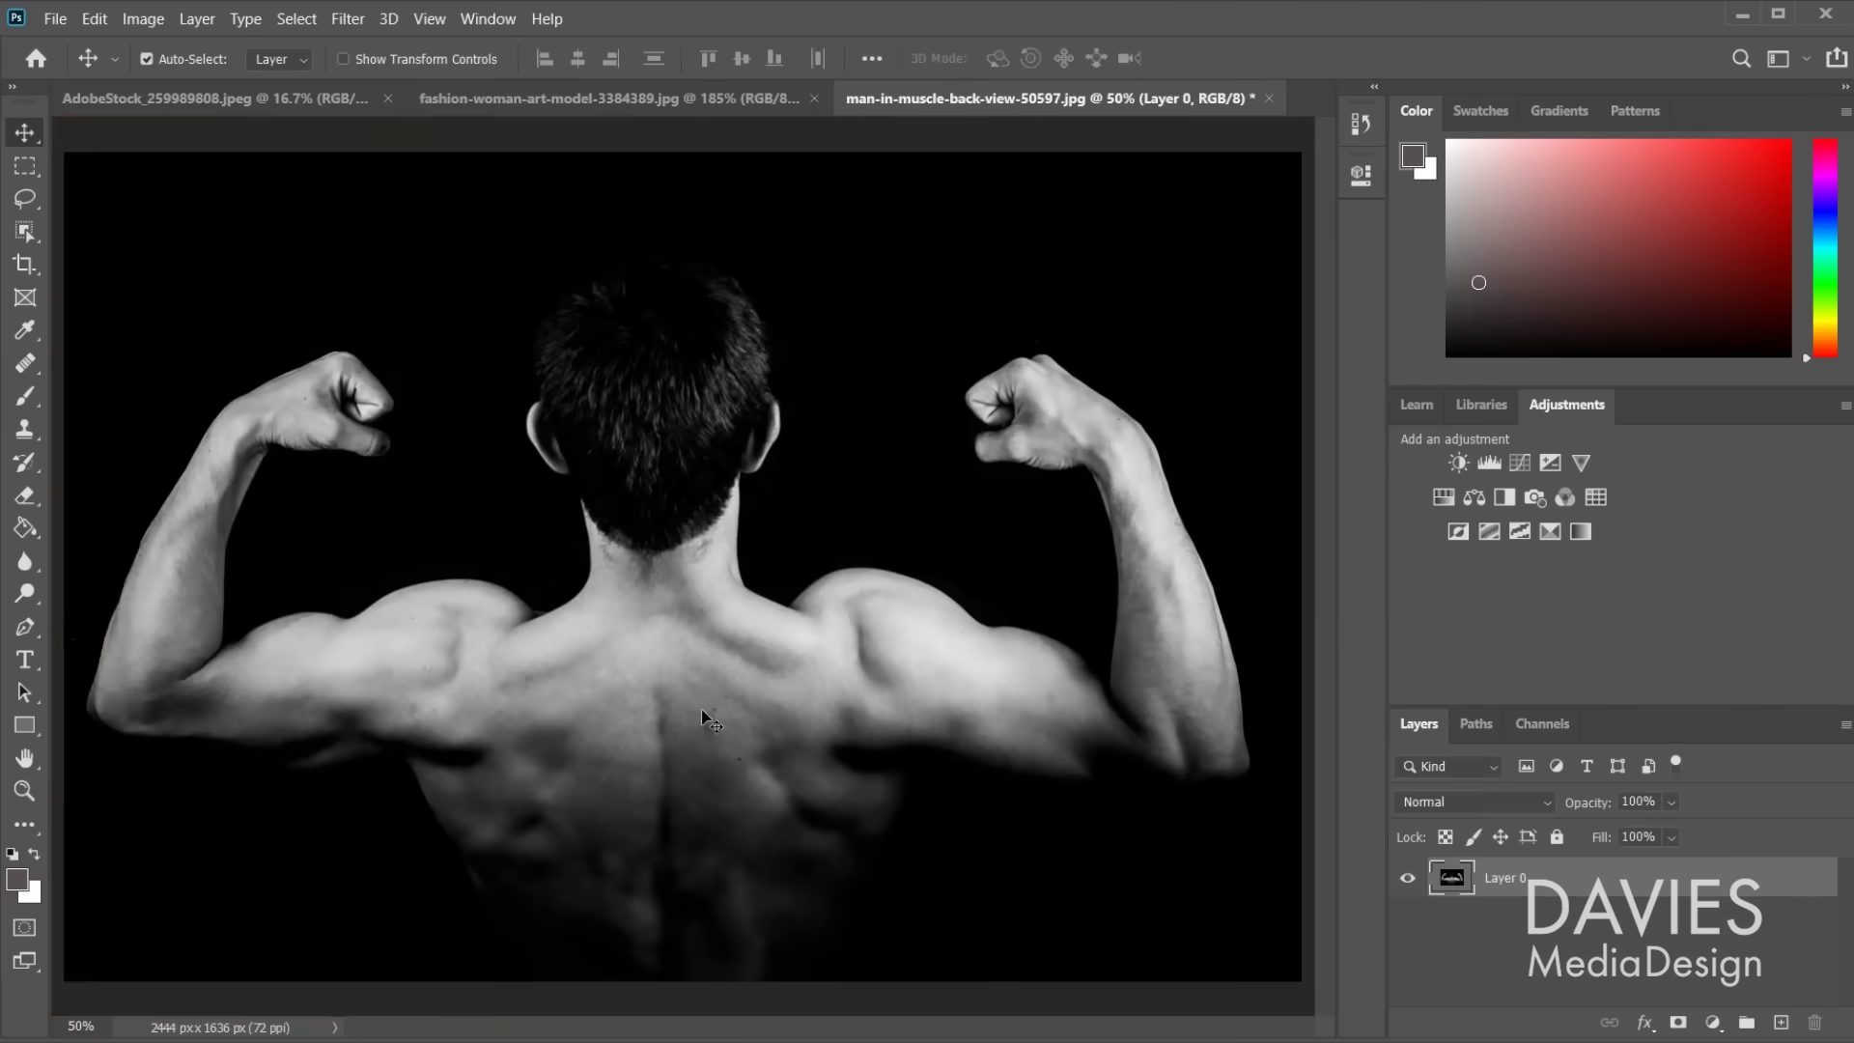
# Step: Use Filter > Liquify to push the man's left shoulder outward
pyautogui.click(348, 19)
pyautogui.click(377, 203)
pyautogui.moveTo(280, 589); pyautogui.dragTo(265, 598)
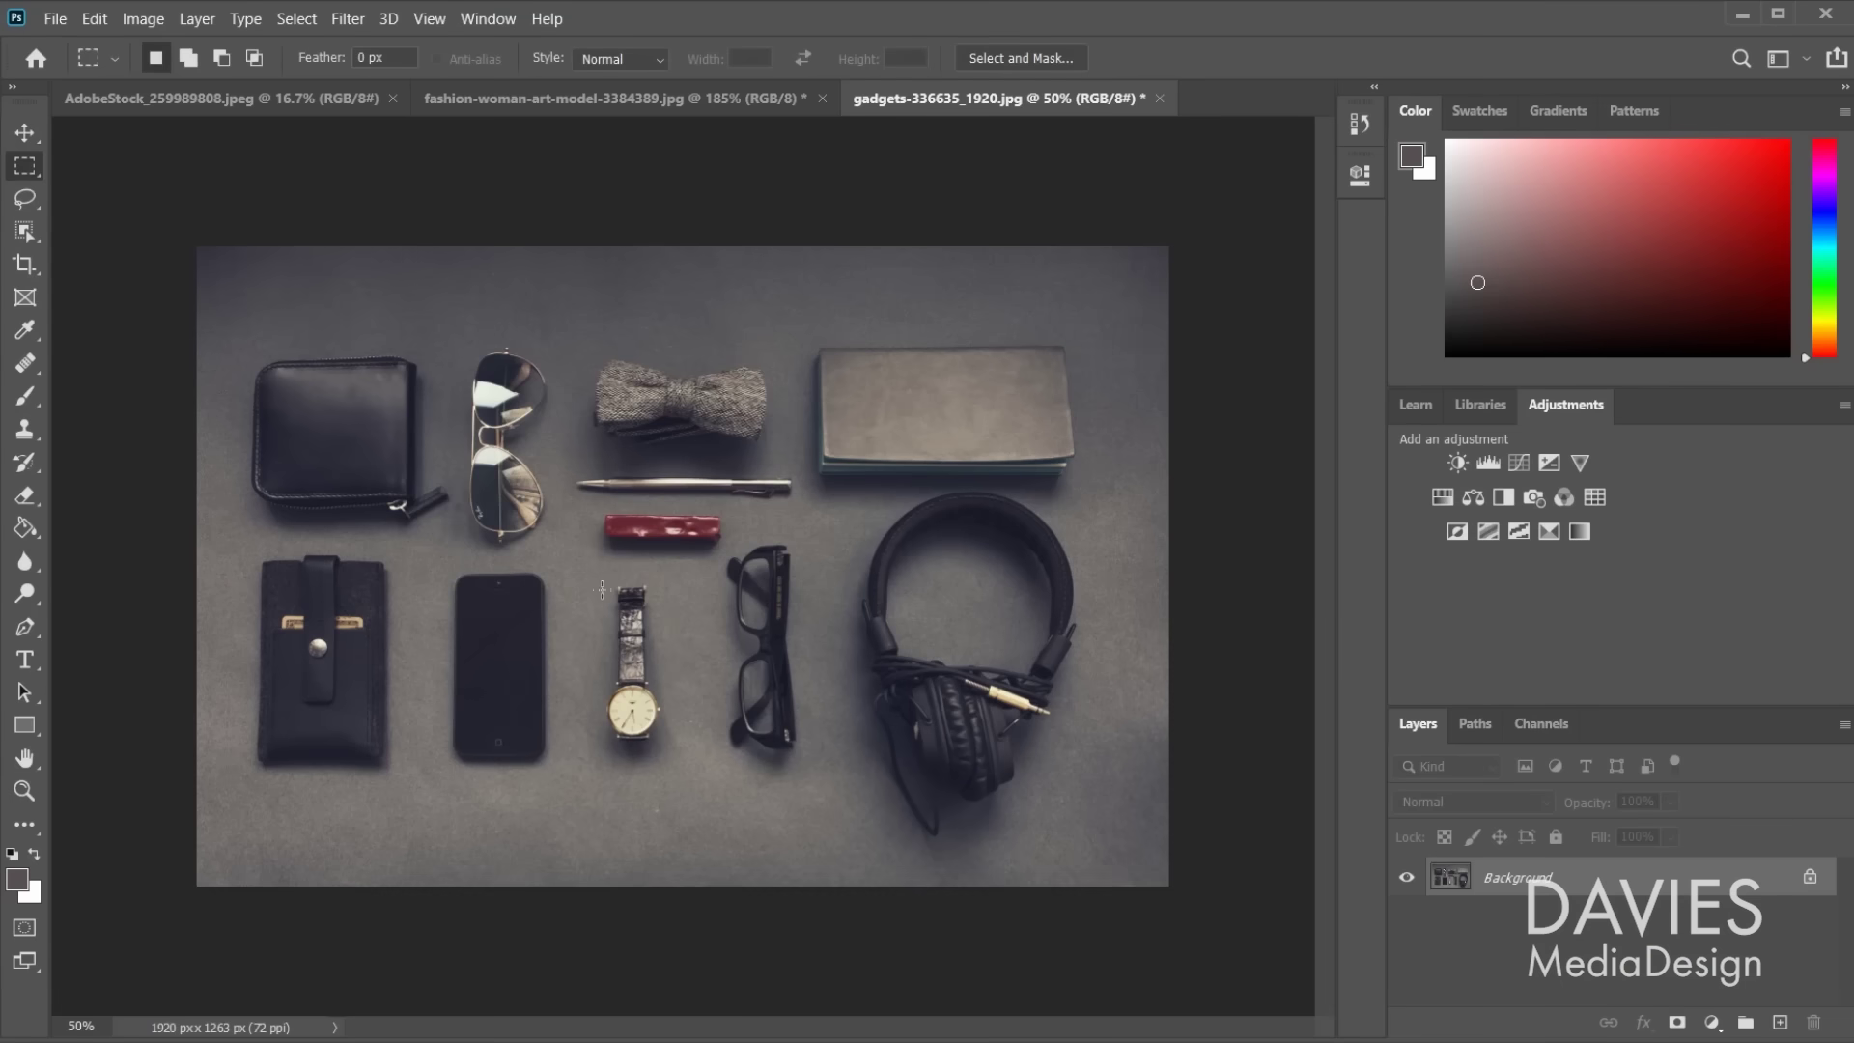
# Step: Remove the watch with Content-Aware Fill, then switch to the Spot Healing Brush
pyautogui.moveTo(601, 589)
pyautogui.mouseDown()
pyautogui.moveTo(770, 749)
pyautogui.moveTo(678, 770)
pyautogui.mouseUp()
pyautogui.click(95, 18)
pyautogui.click(180, 434)
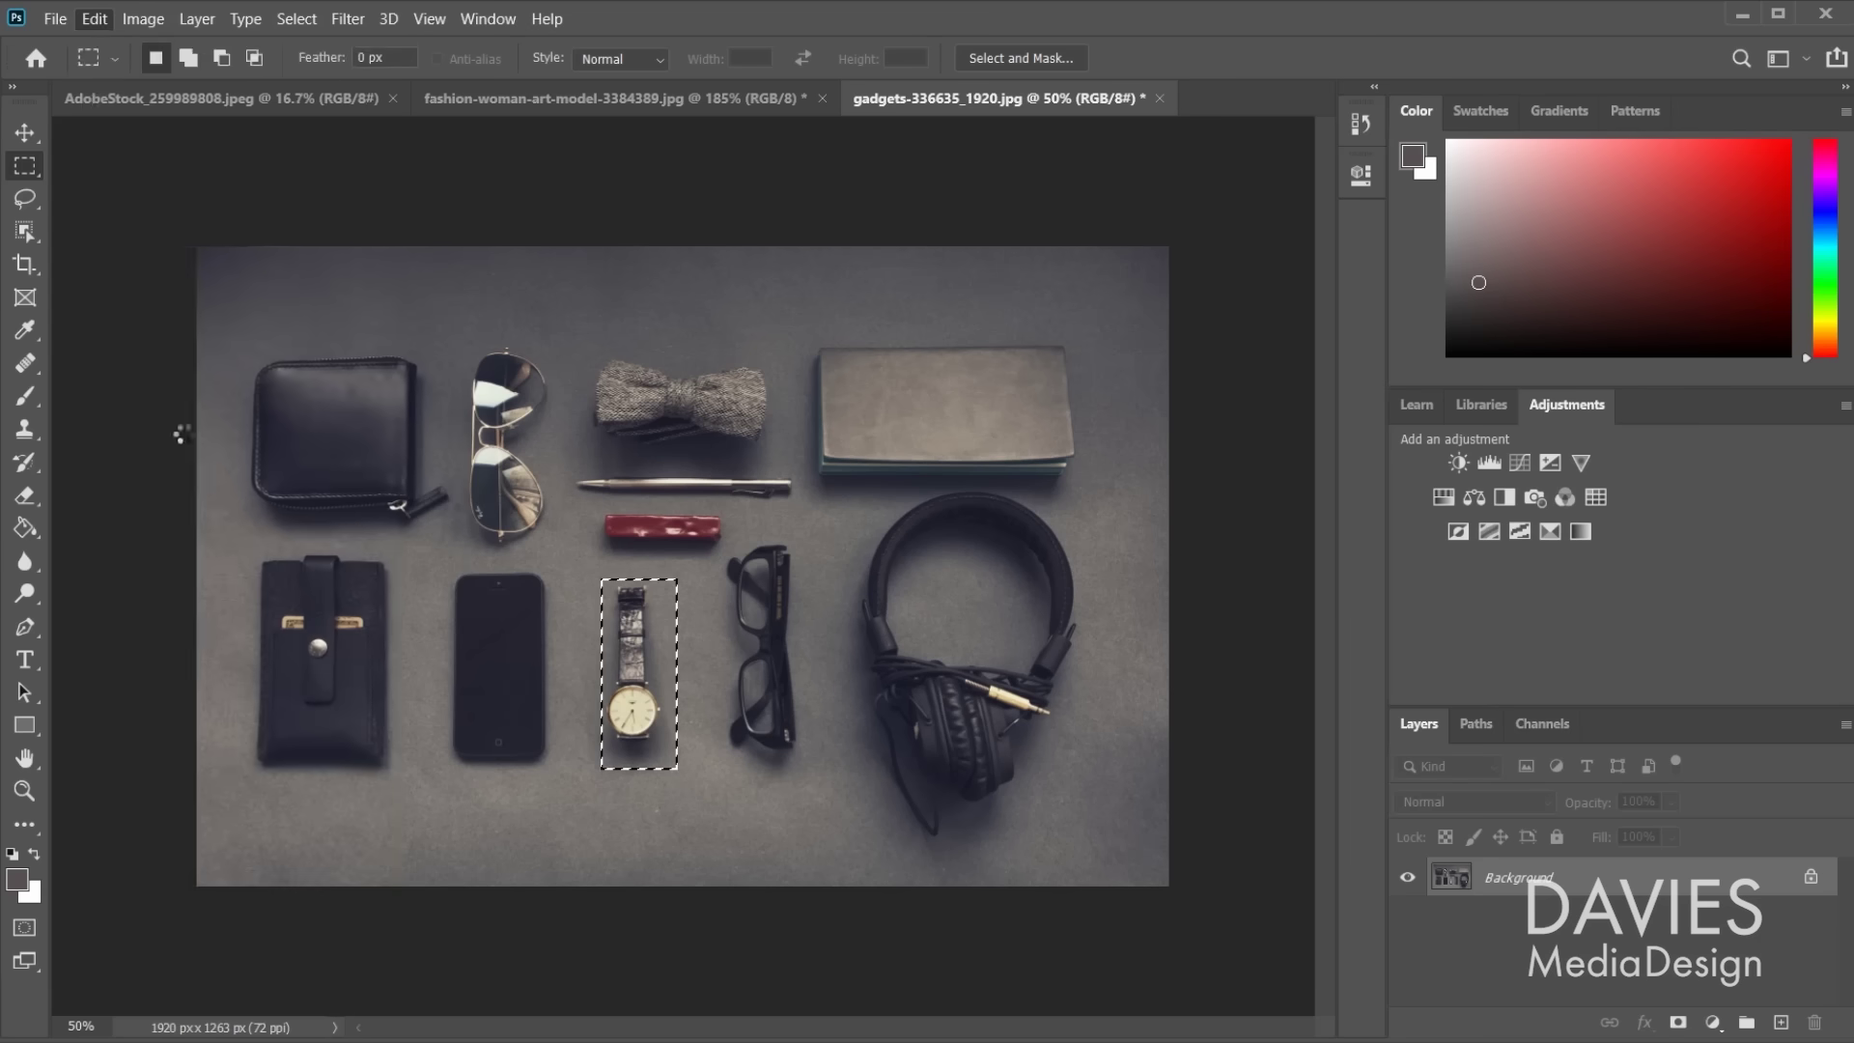
pyautogui.click(1620, 1001)
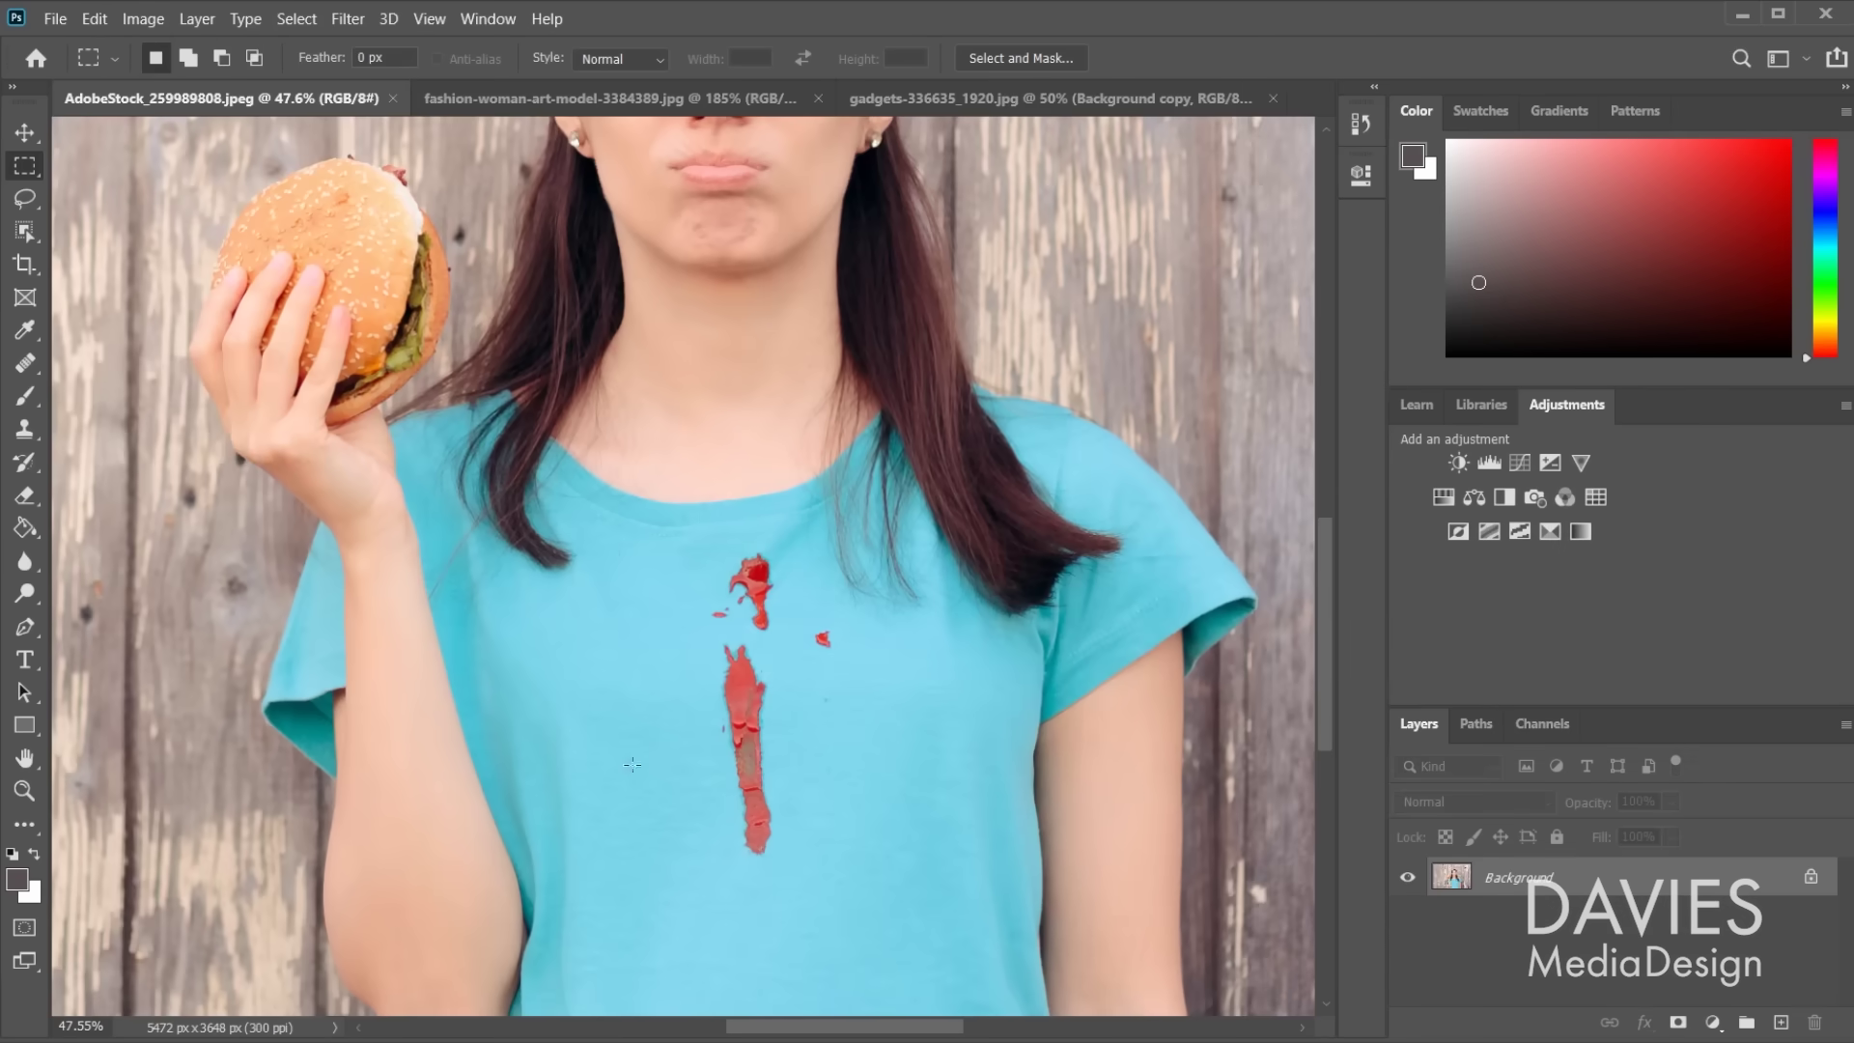
pyautogui.rightClick(26, 363)
pyautogui.click(125, 361)
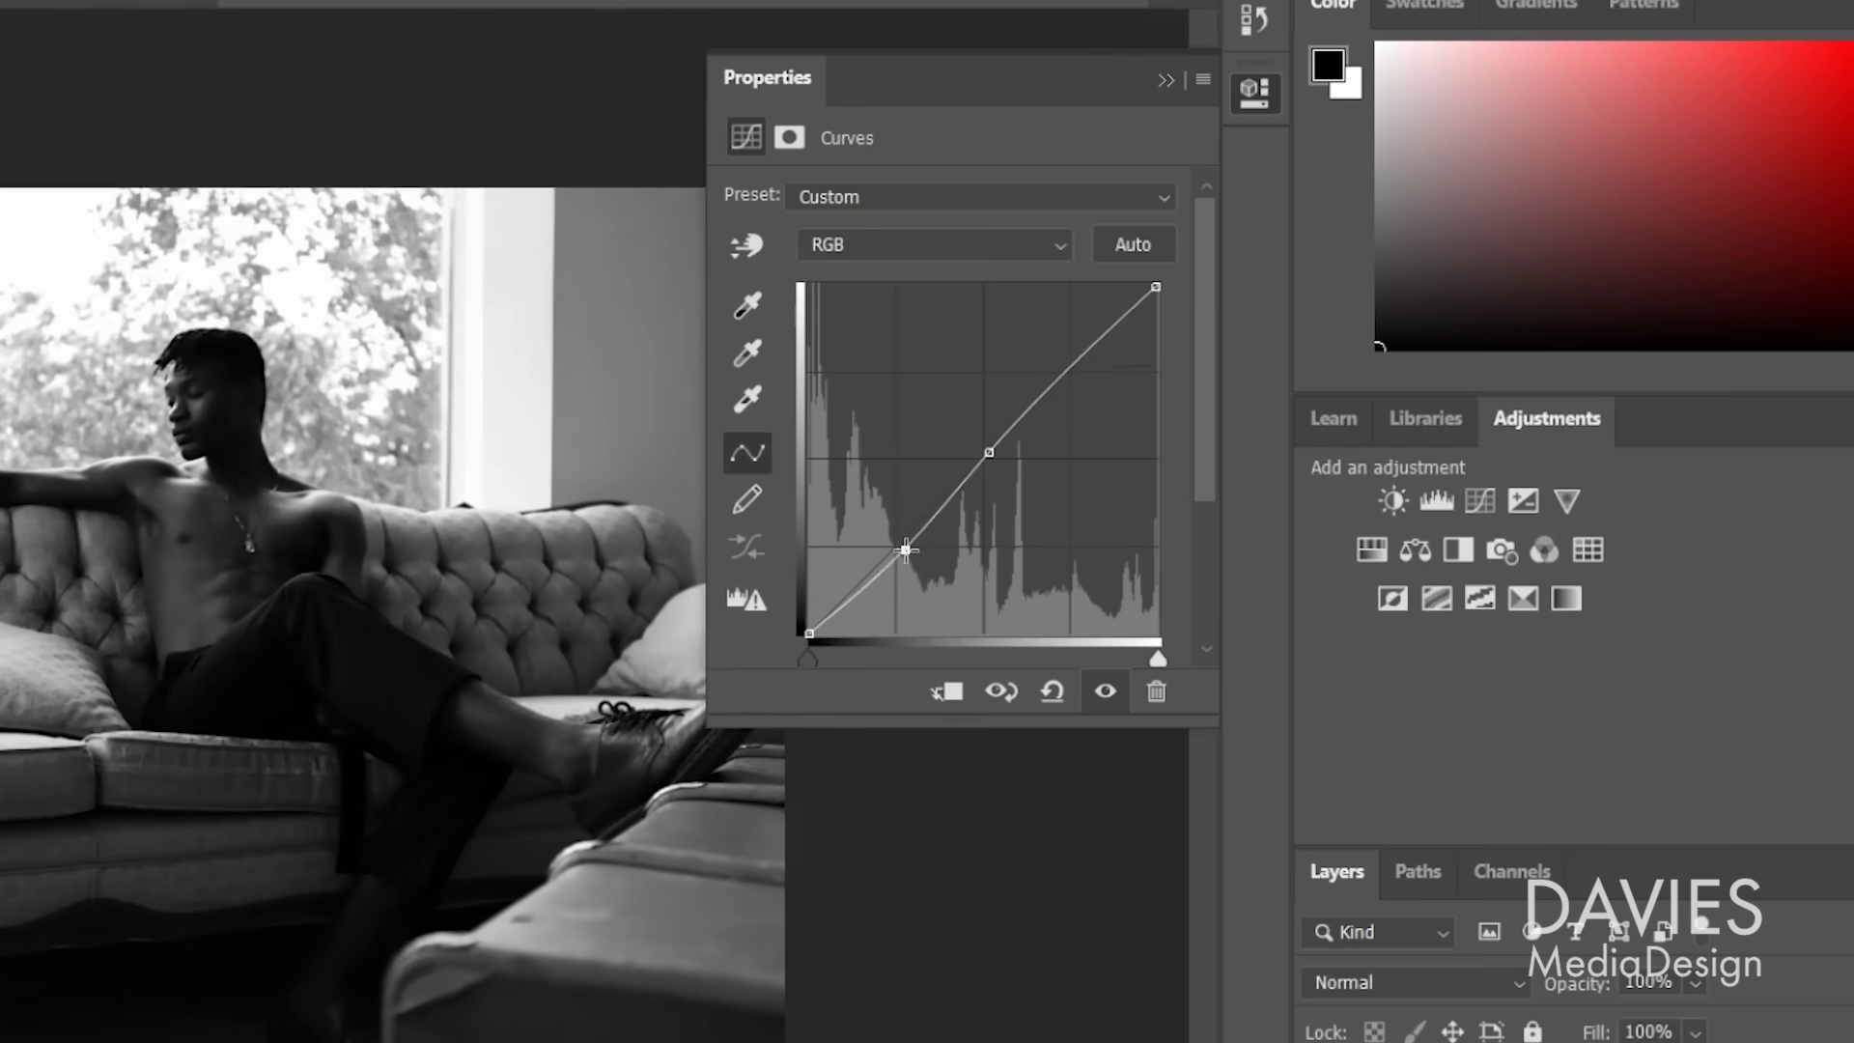
# Step: Shape an S contrast curve and crop the bottom of the sofa portrait
pyautogui.moveTo(1239, 359); pyautogui.dragTo(1239, 337)
pyautogui.moveTo(1078, 333); pyautogui.dragTo(1088, 361)
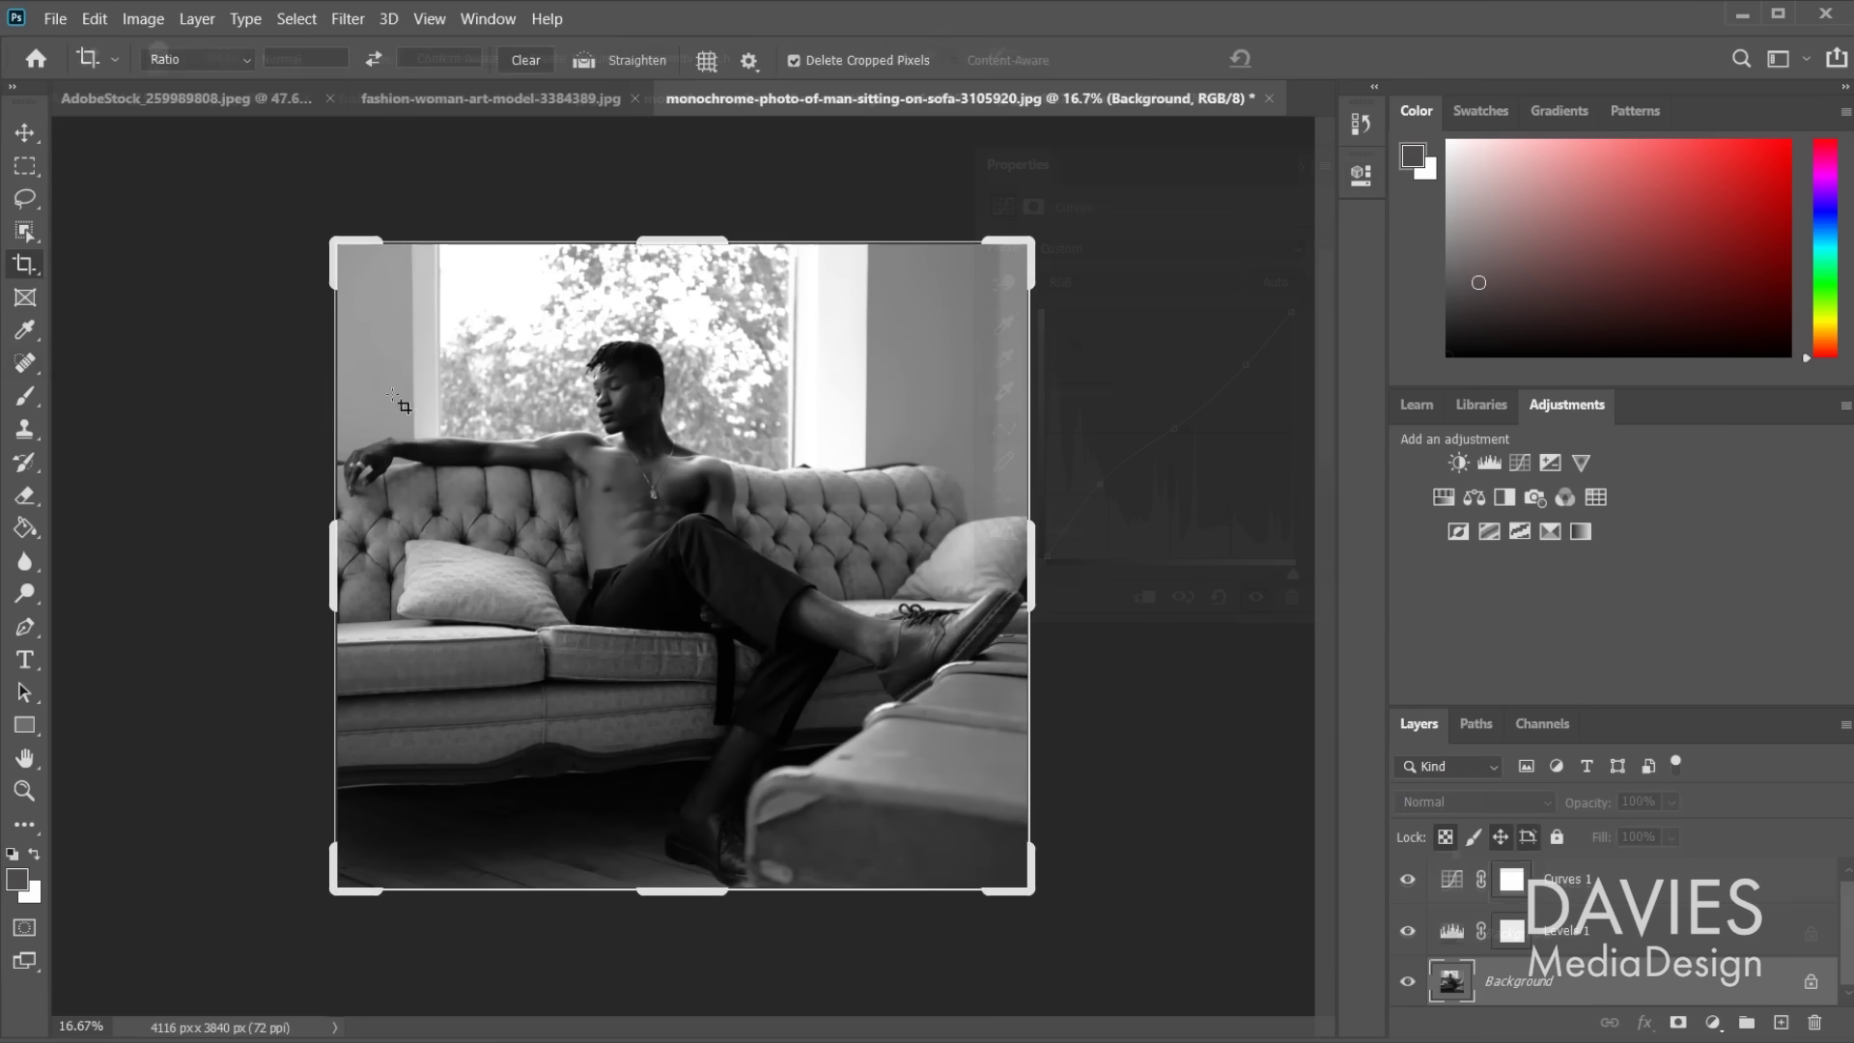
pyautogui.moveTo(684, 872); pyautogui.dragTo(692, 811)
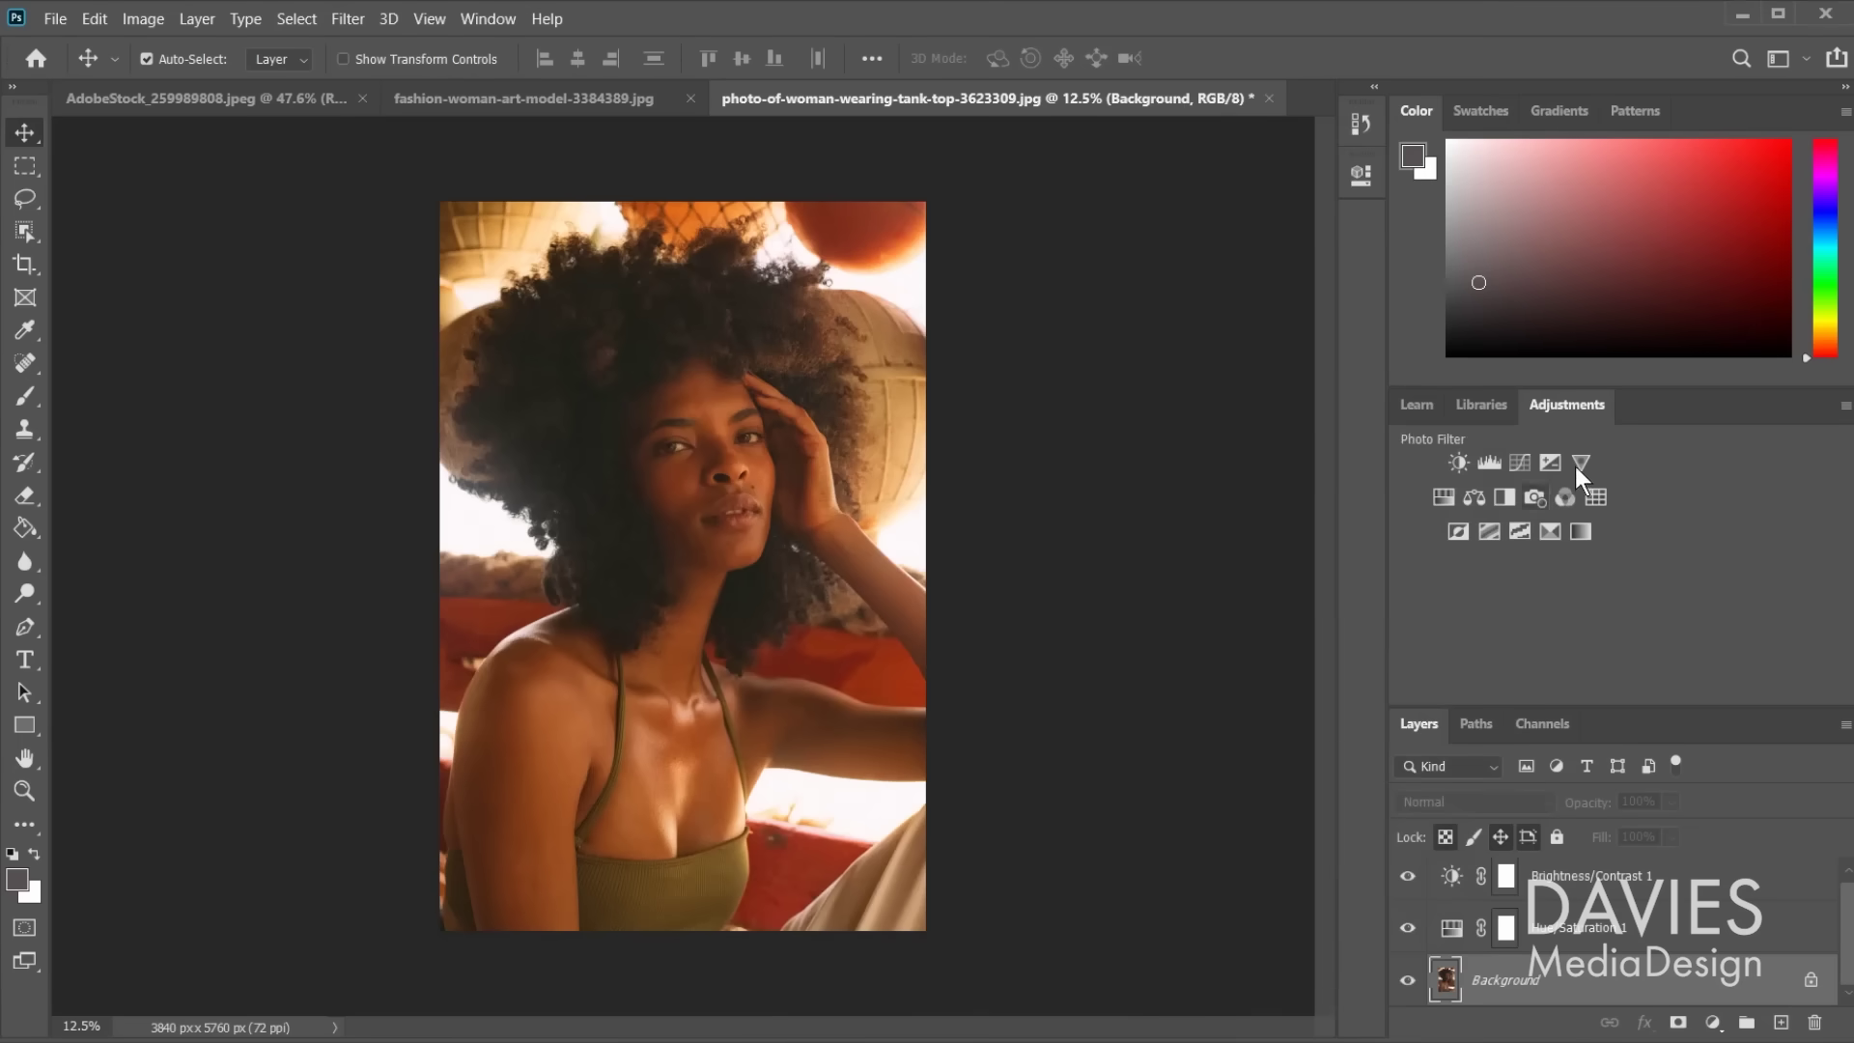
# Step: Add a Vibrance layer at +33 to the portrait and open the Hue/Saturation layer's settings
pyautogui.click(1583, 463)
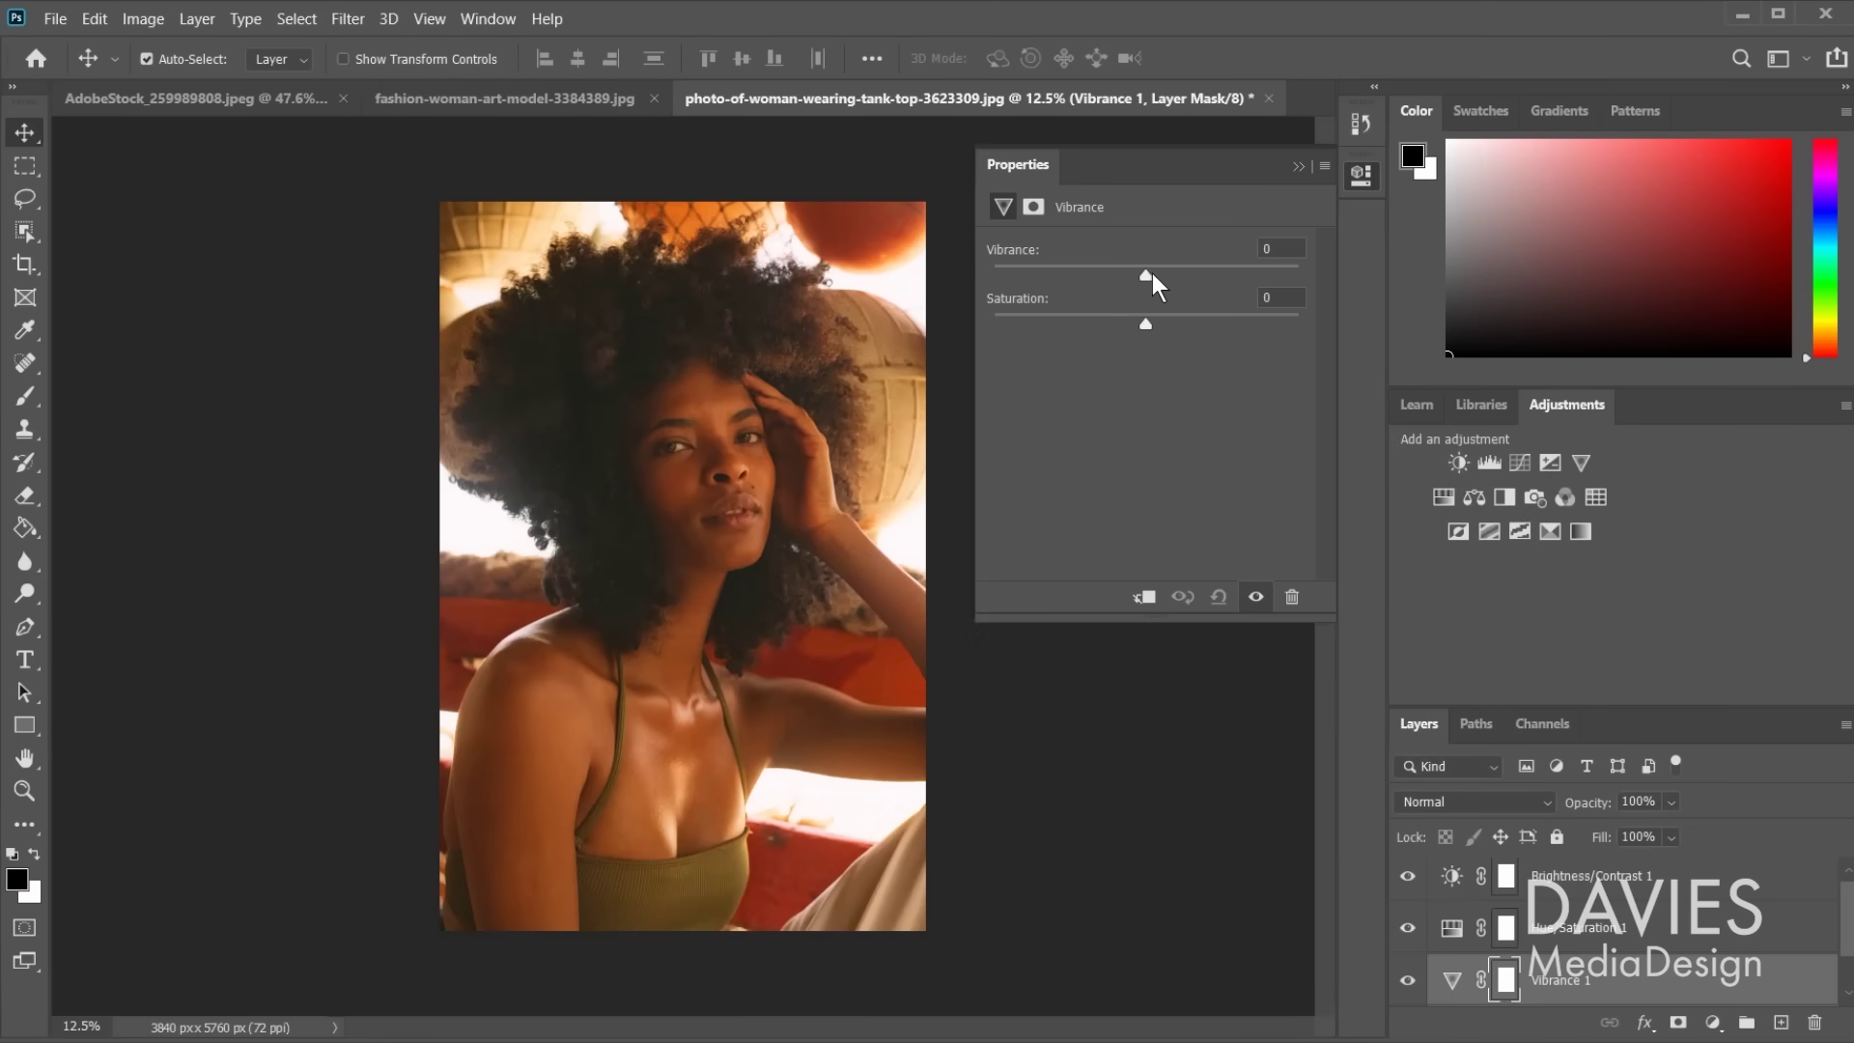
pyautogui.moveTo(1153, 273); pyautogui.dragTo(1195, 282)
pyautogui.click(1299, 167)
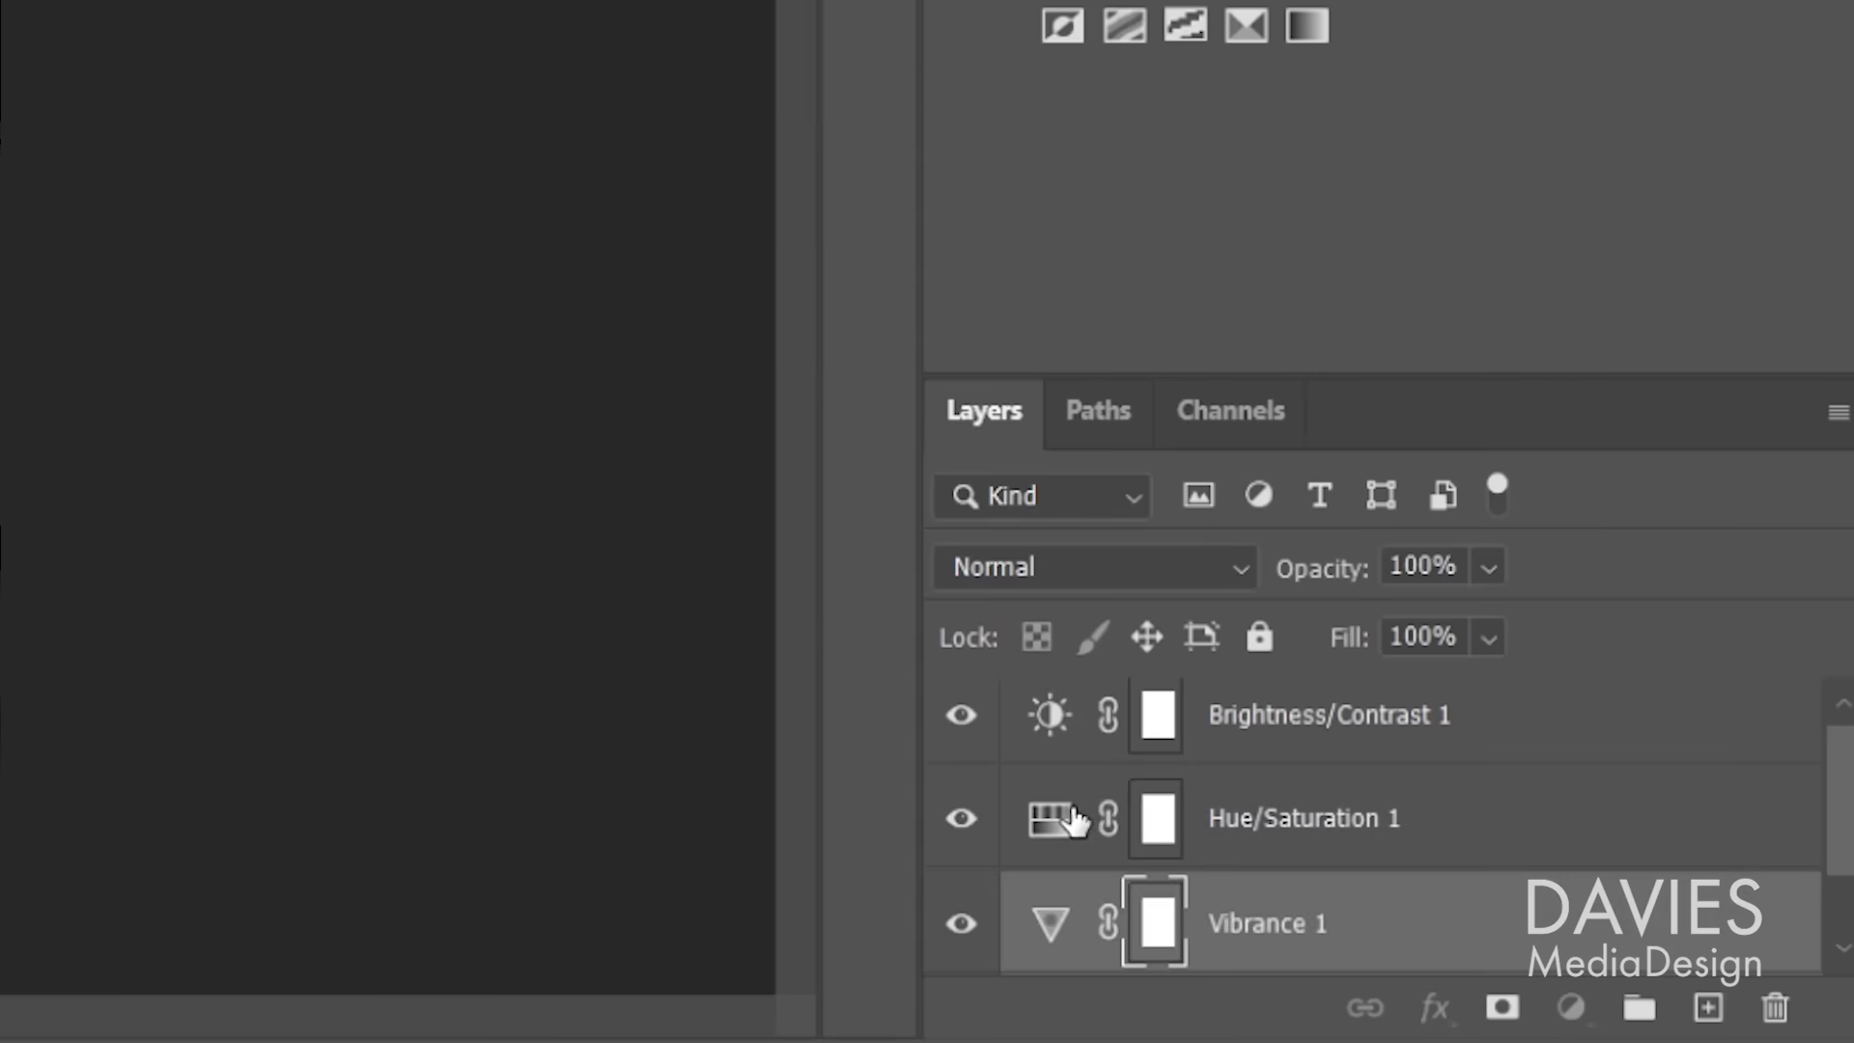
pyautogui.click(1075, 821)
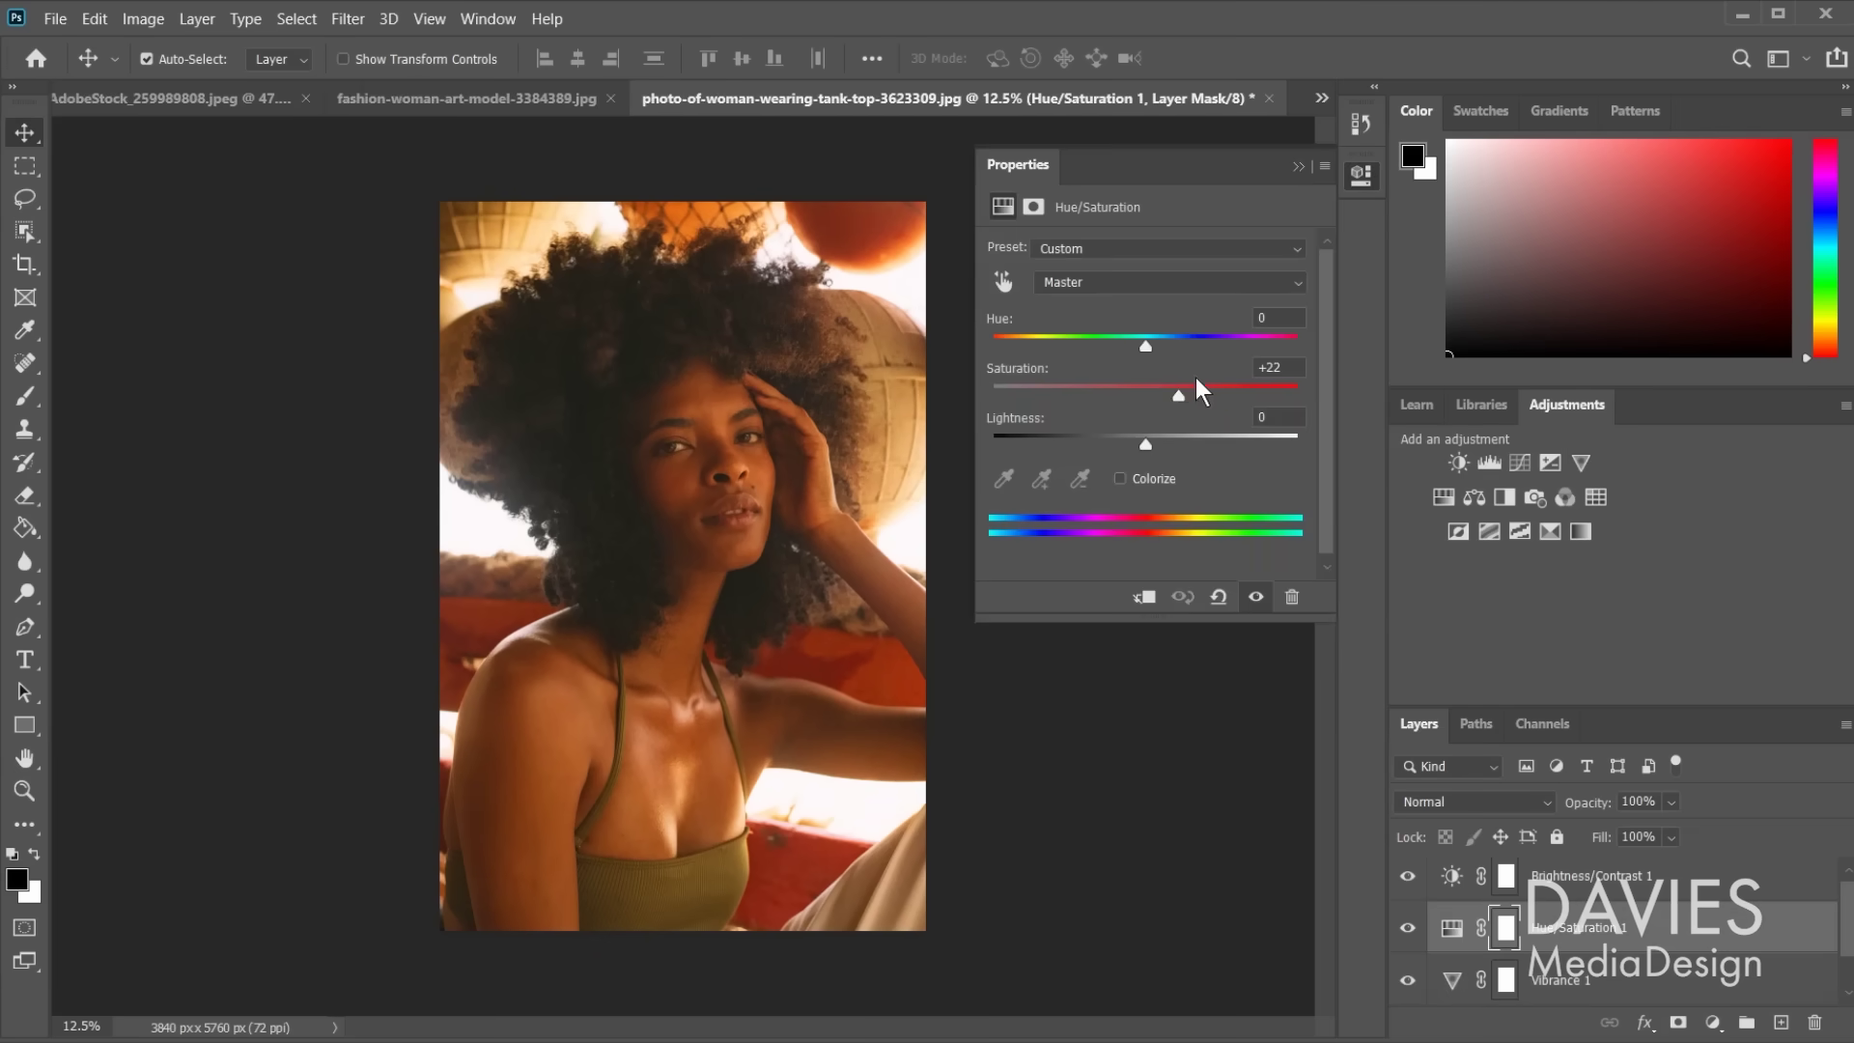
# Step: Drag the Hue/Saturation Saturation slider left to bring it below +22
pyautogui.moveTo(1179, 397); pyautogui.dragTo(1115, 398)
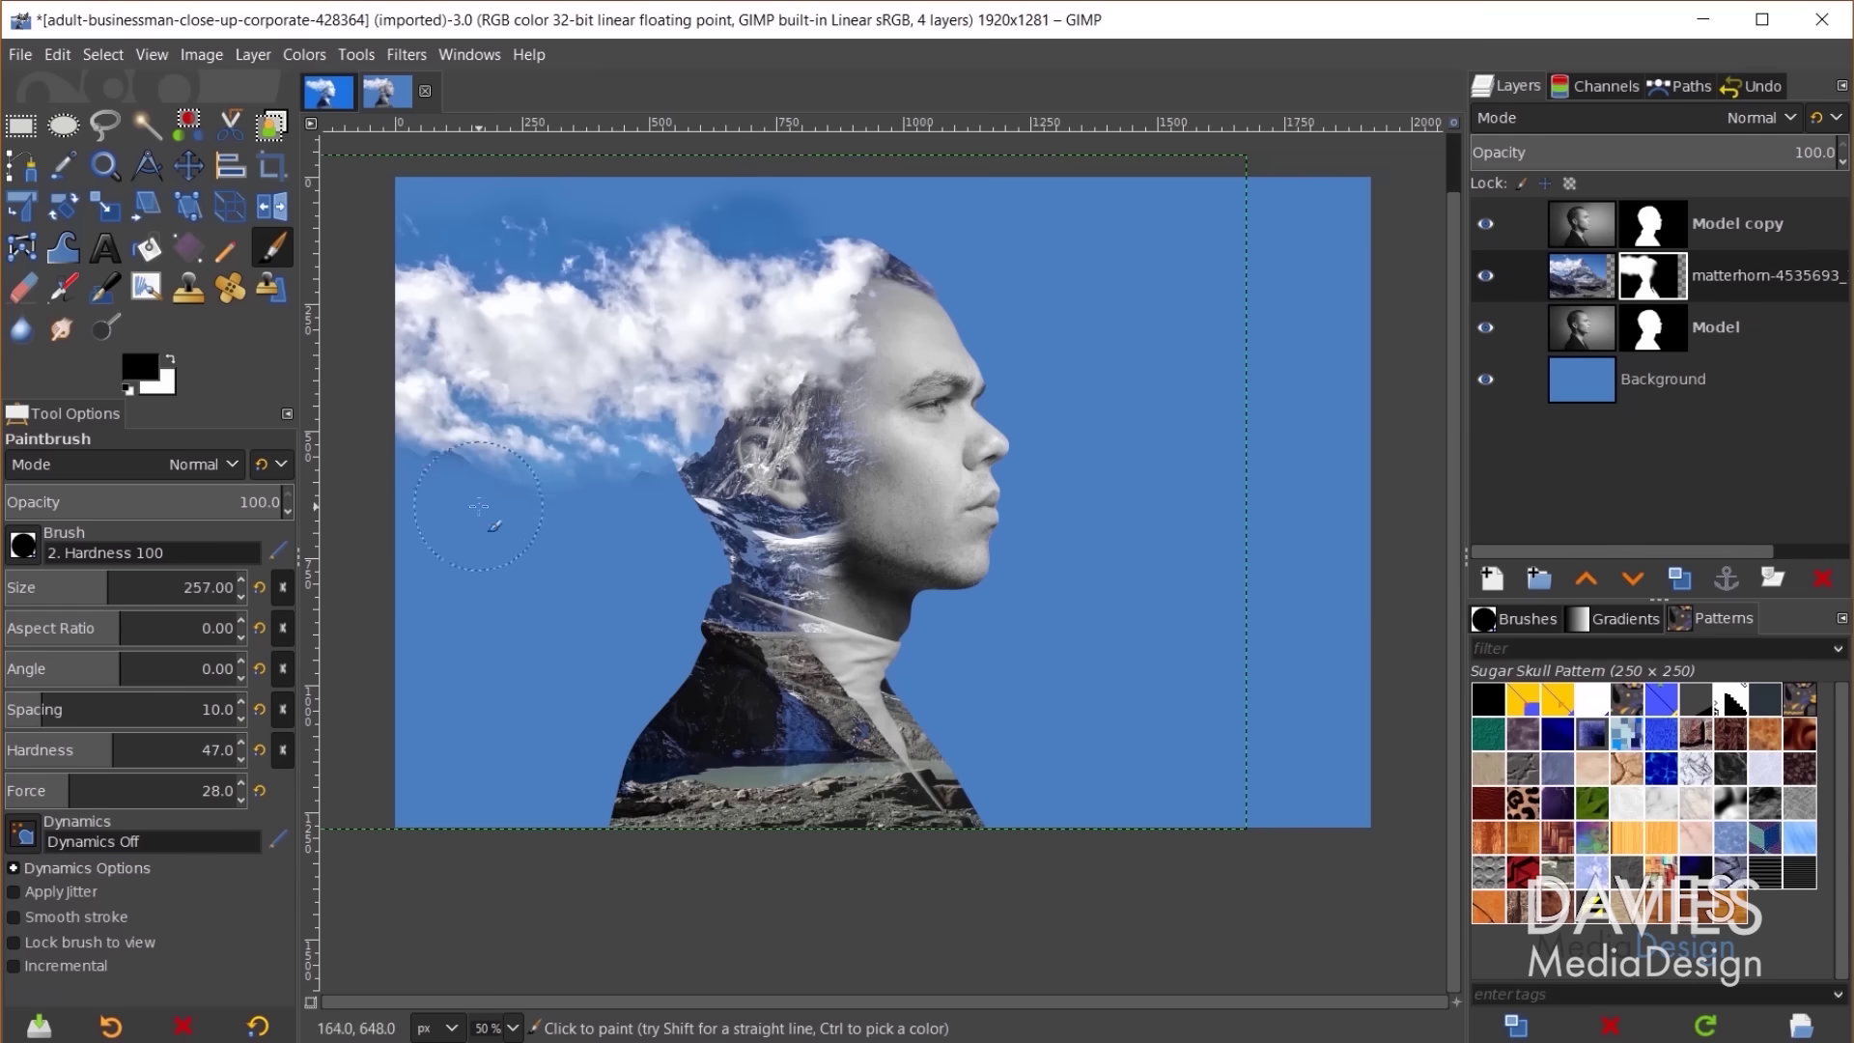
# Step: Zoom to 100%, shrink the brush, and return to the whole-image view
pyautogui.press('[')
pyautogui.press('[')
pyautogui.press('[')
pyautogui.press('[')
pyautogui.press('[')
pyautogui.press('[')
pyautogui.press('[')
pyautogui.press('[')
pyautogui.press('1')
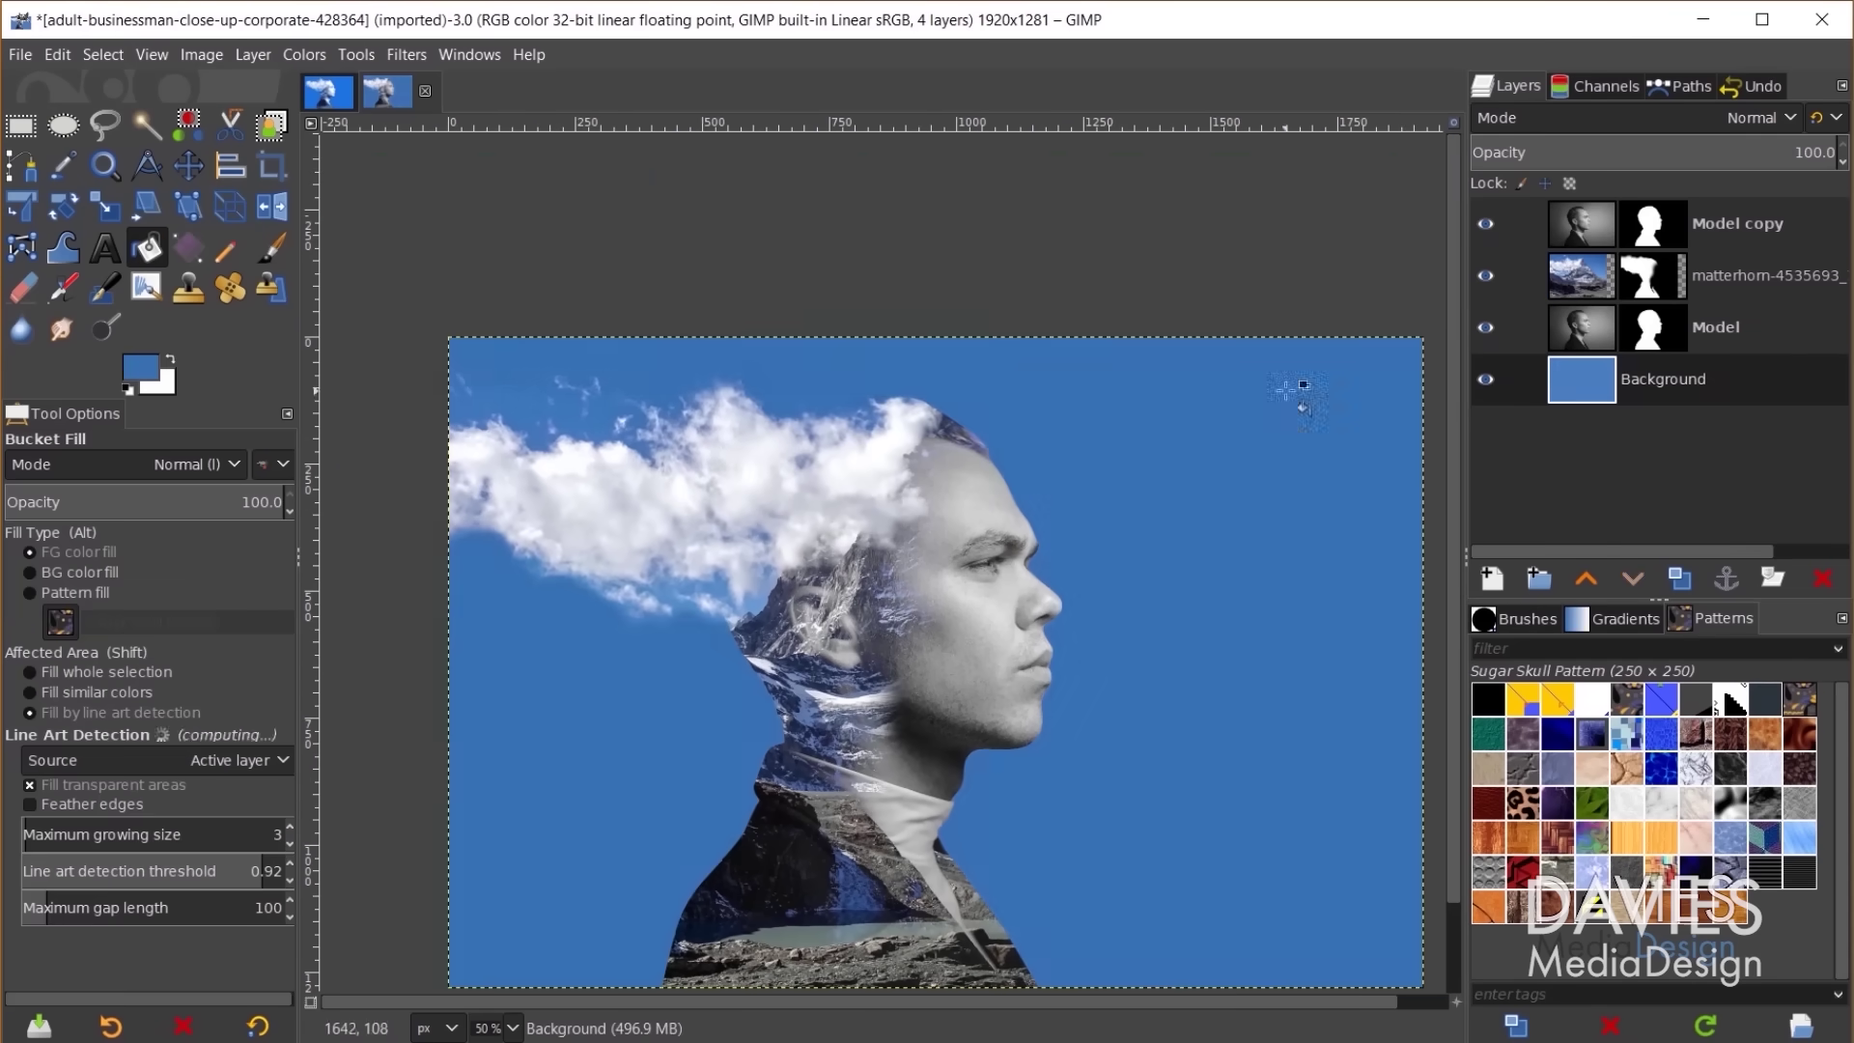
pyautogui.press('p')
# Step: Select the mountain layer and switch the Levels adjustment to the Green channel
pyautogui.click(1661, 280)
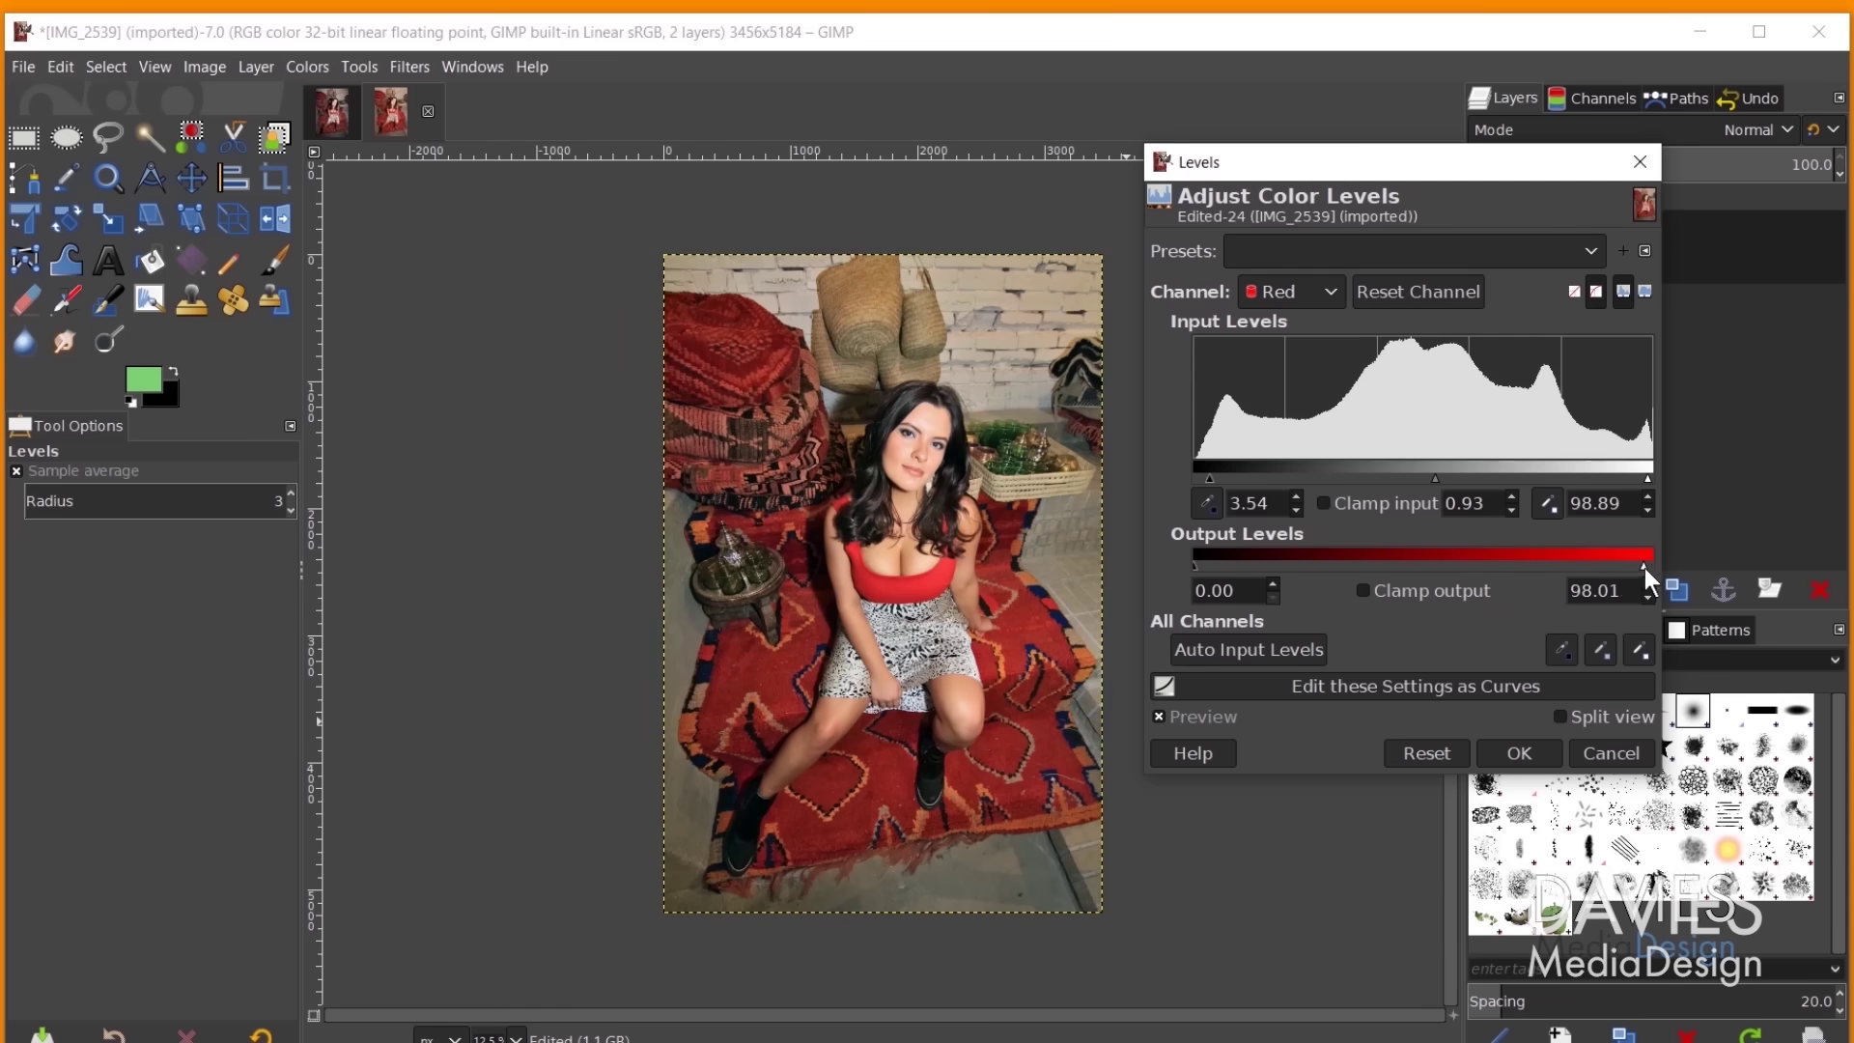
pyautogui.click(1291, 290)
pyautogui.click(1284, 316)
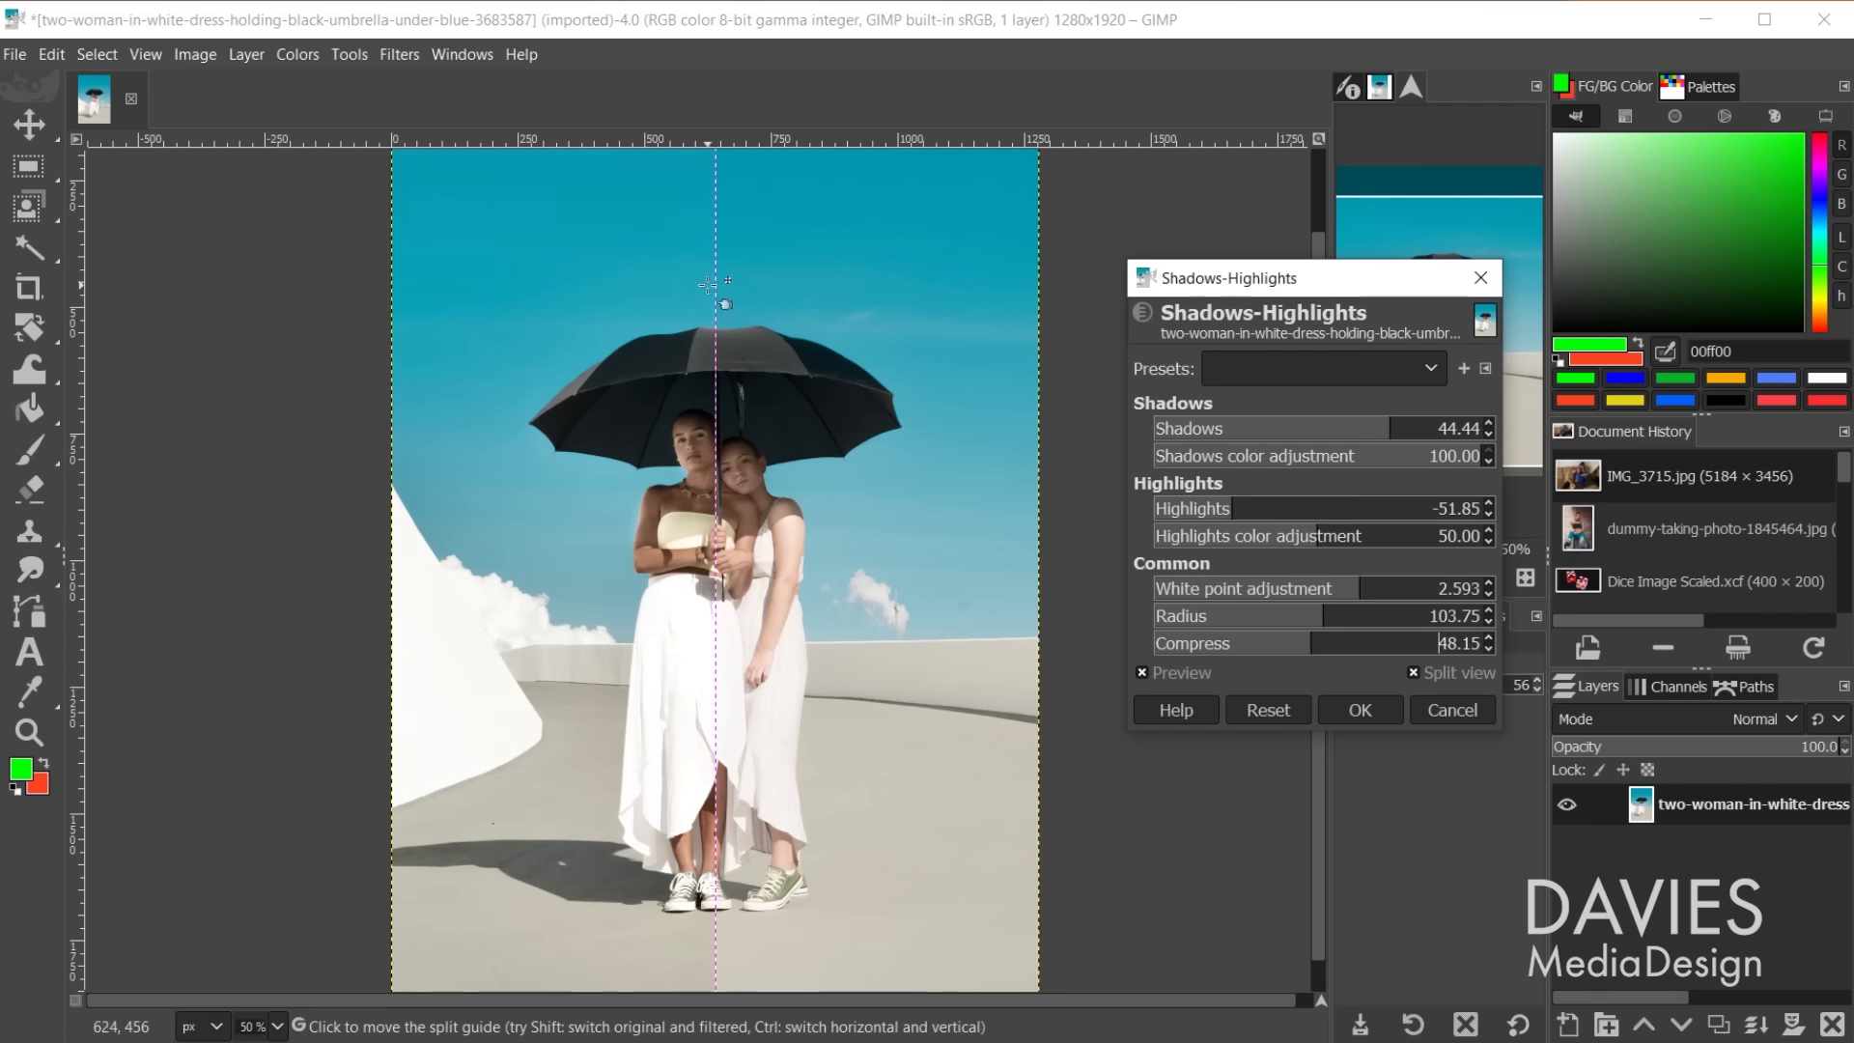
# Step: Compare before and after across the photo, then switch to the Free Select tool
pyautogui.moveTo(710, 285); pyautogui.dragTo(507, 330)
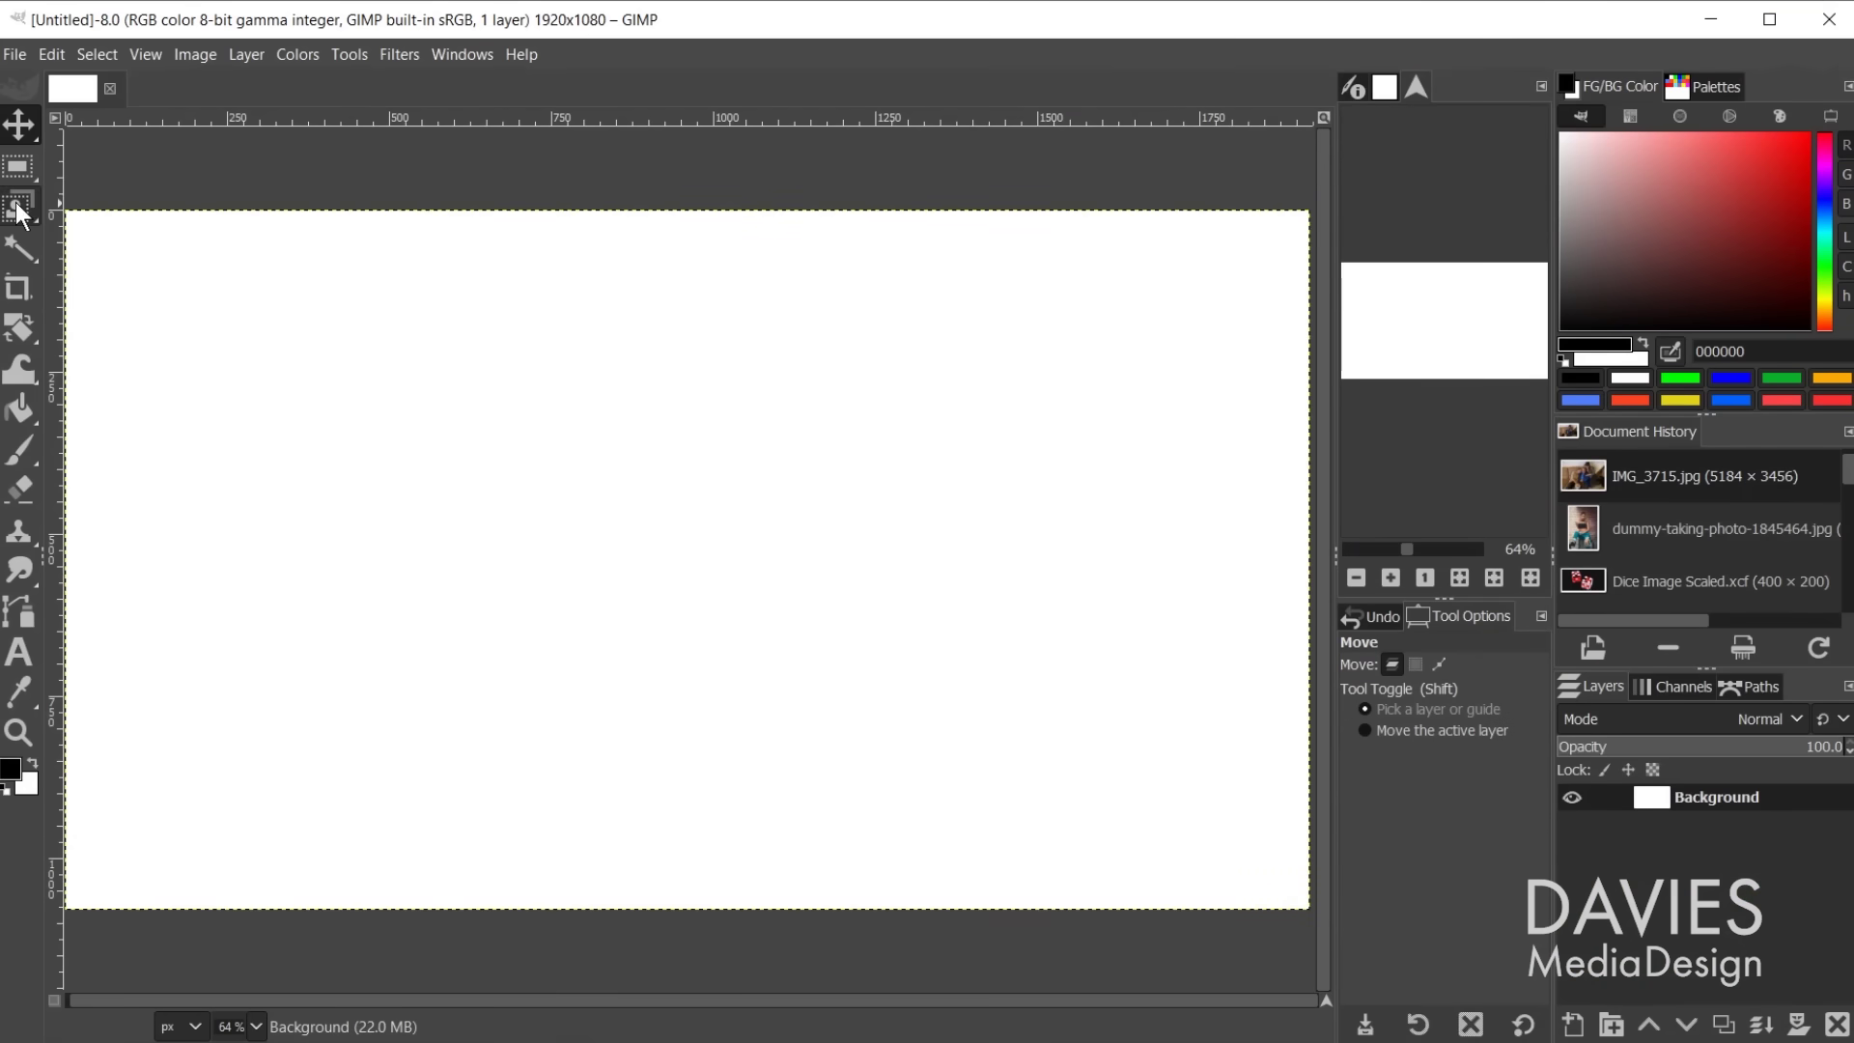
pyautogui.moveTo(15, 201)
pyautogui.click(128, 211)
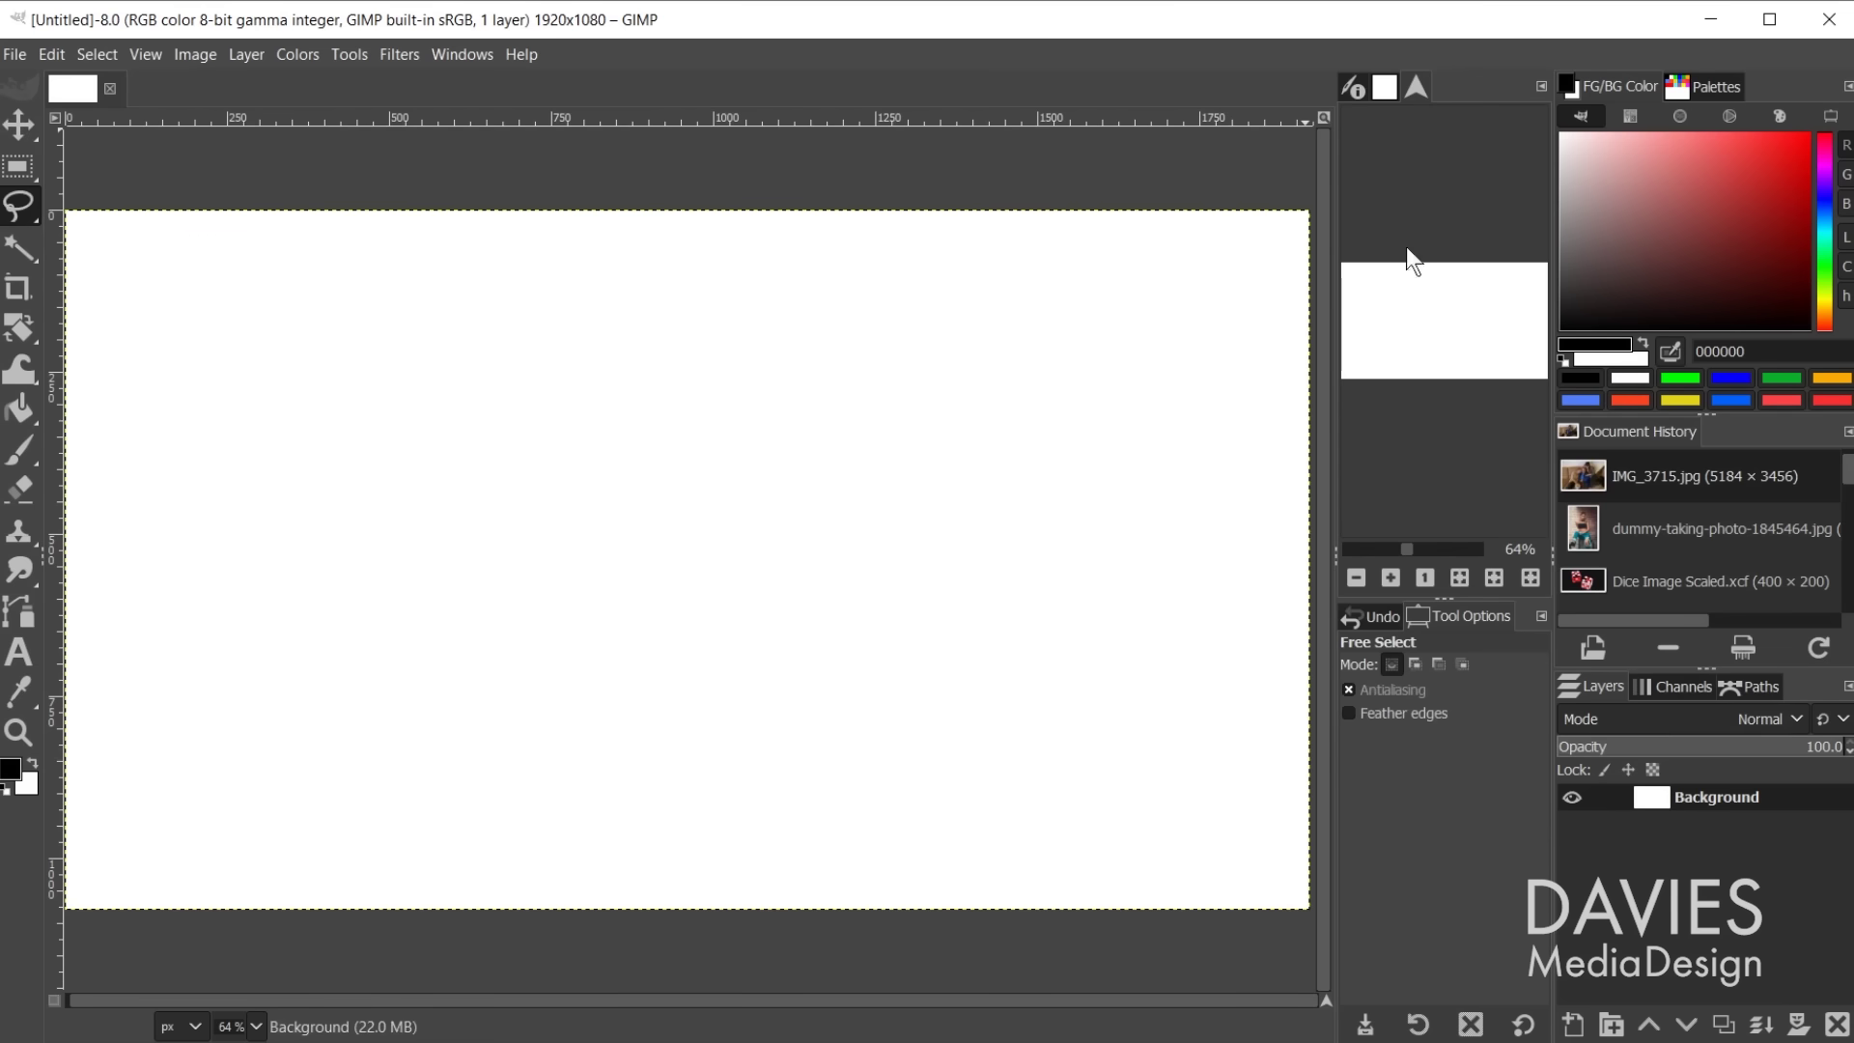
# Step: Pick the Paintbrush with brush 2. Hardness 075, test and undo a stroke, then dock Tool Options with the toolbox
pyautogui.click(19, 449)
pyautogui.click(1357, 747)
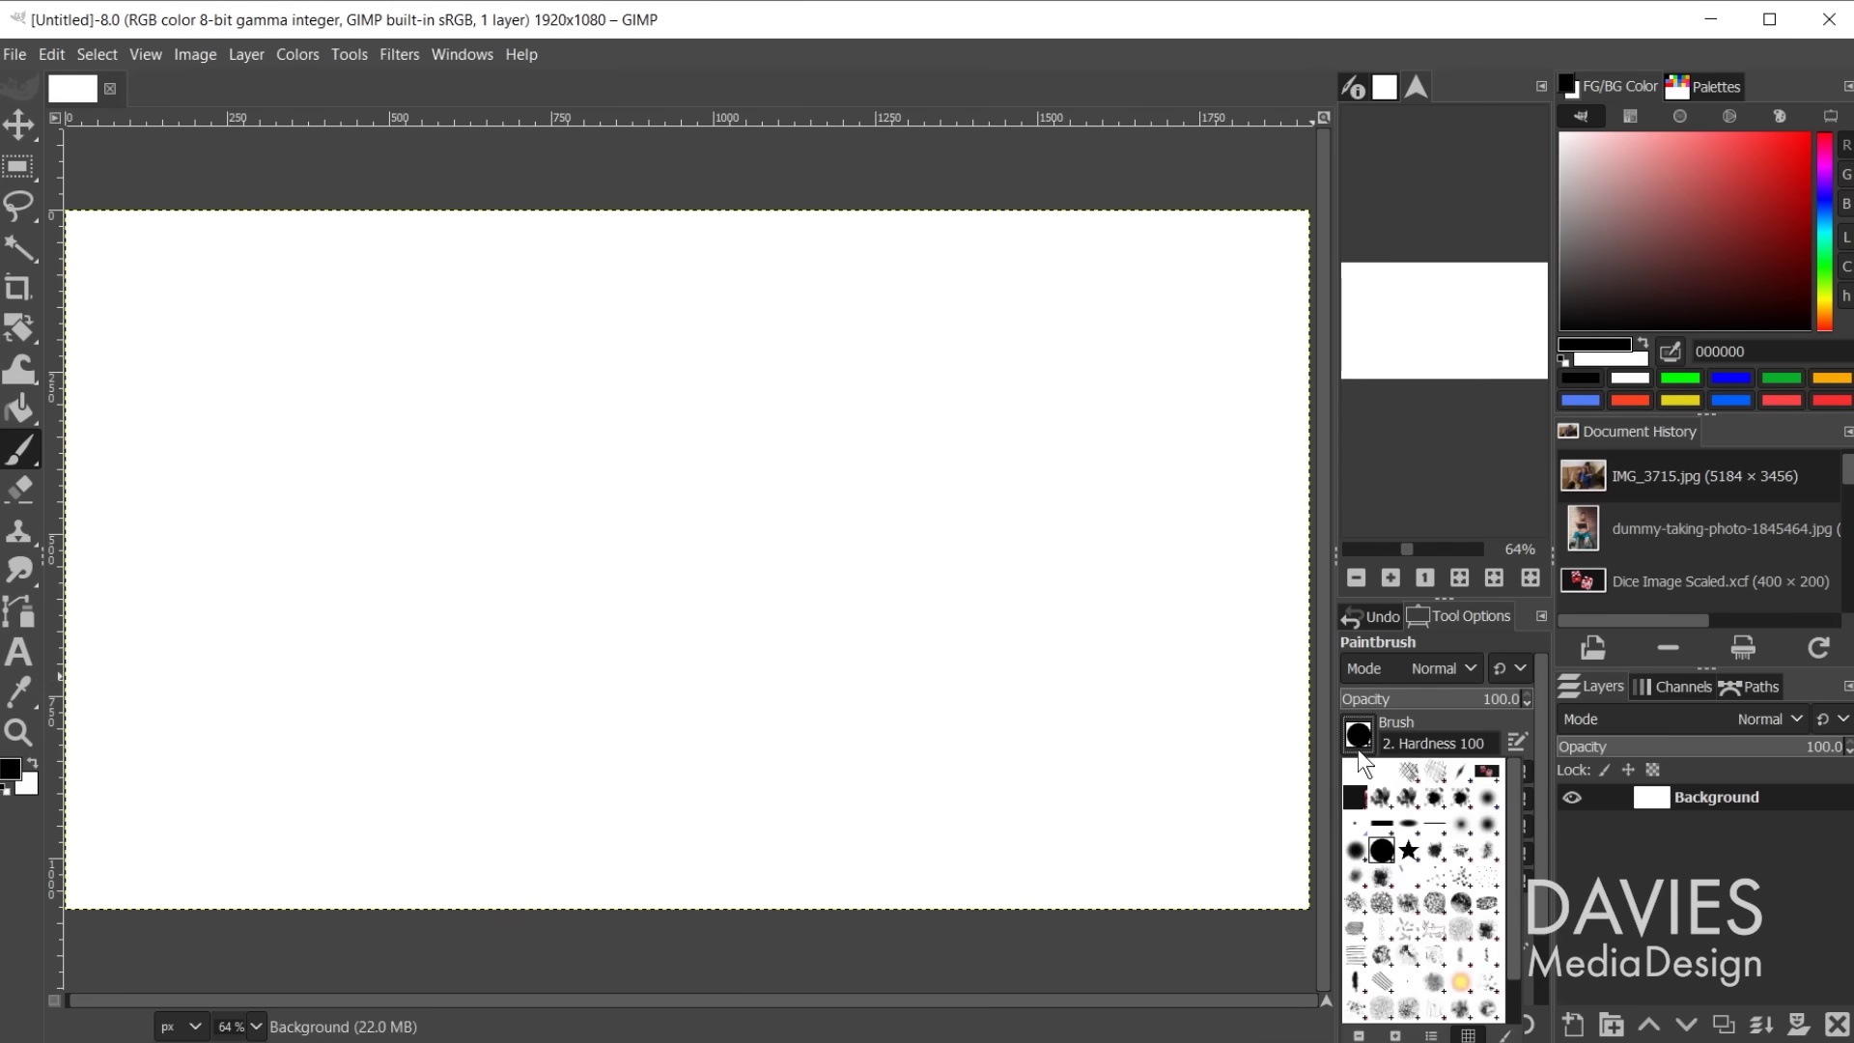
pyautogui.click(1352, 848)
pyautogui.moveTo(1043, 481)
pyautogui.mouseDown()
pyautogui.moveTo(875, 389)
pyautogui.moveTo(677, 444)
pyautogui.moveTo(537, 524)
pyautogui.moveTo(412, 330)
pyautogui.moveTo(386, 493)
pyautogui.mouseUp()
pyautogui.hotkey('ctrl', 'z')
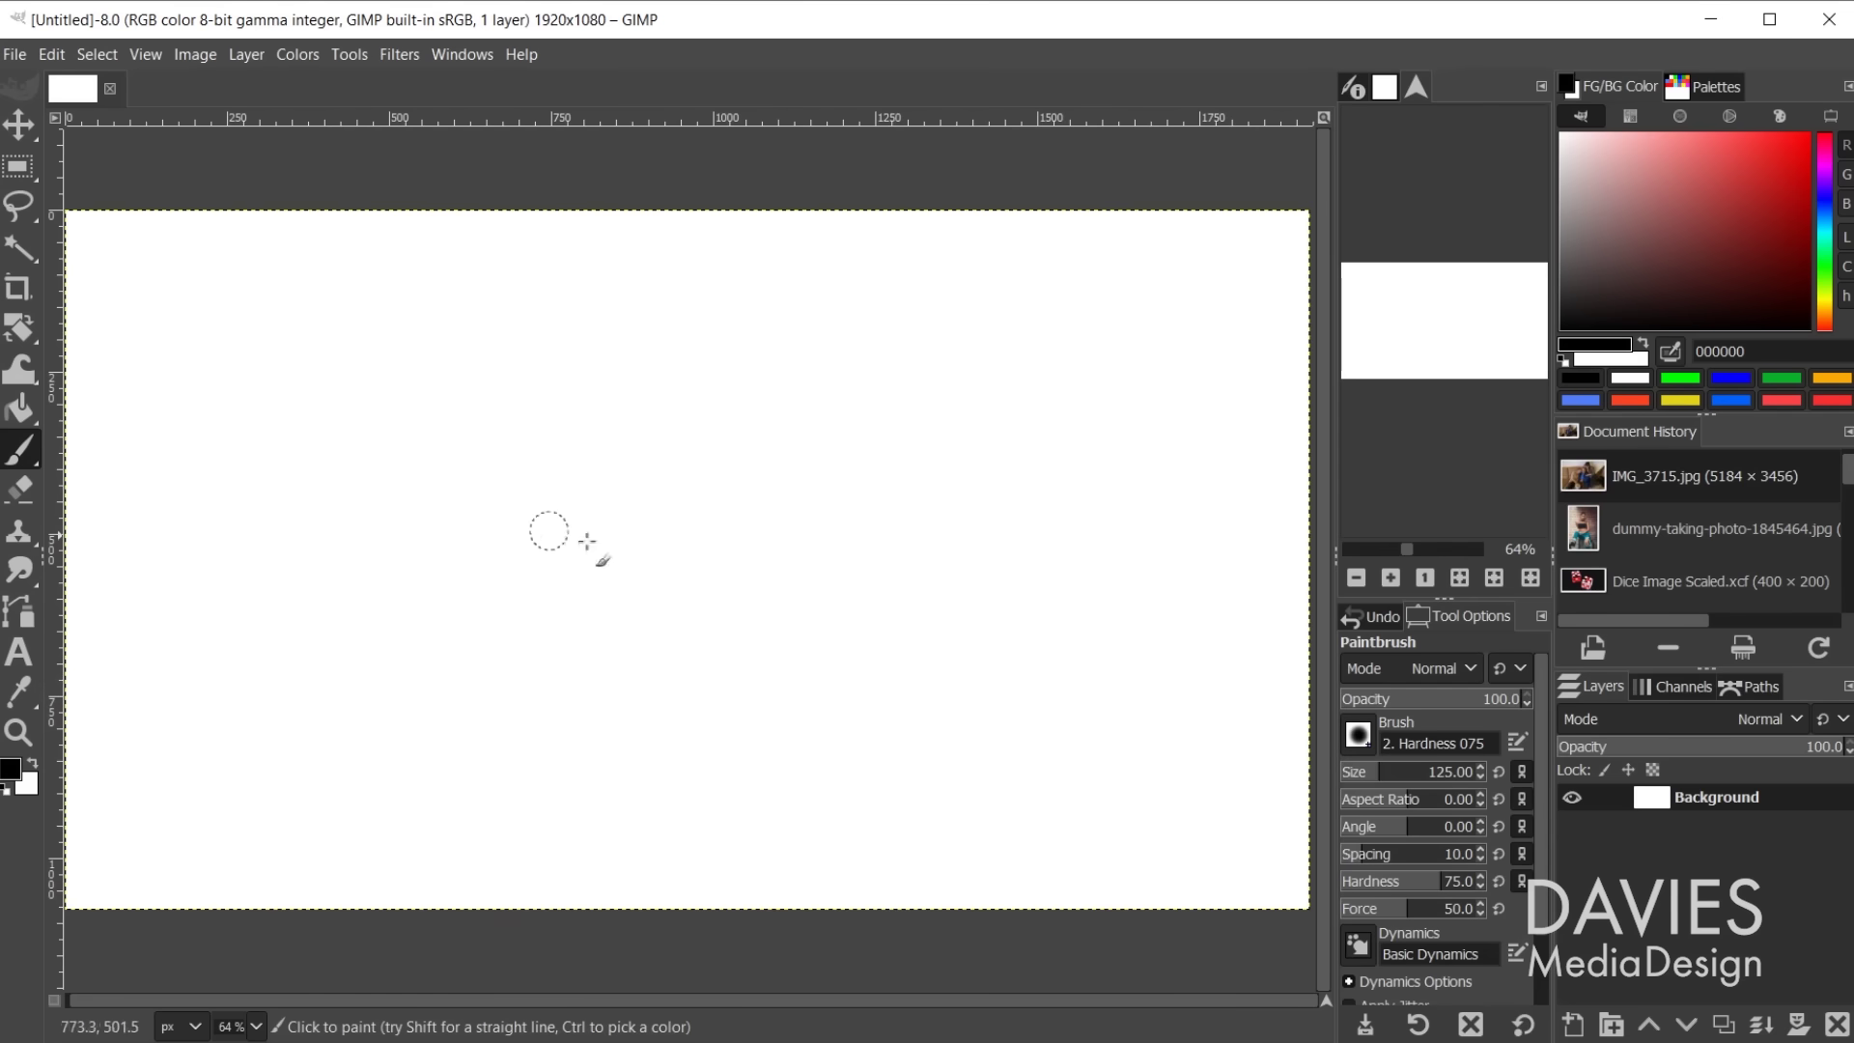
pyautogui.moveTo(1482, 617)
pyautogui.mouseDown()
pyautogui.moveTo(1225, 610)
pyautogui.moveTo(153, 737)
pyautogui.moveTo(27, 862)
pyautogui.mouseUp()
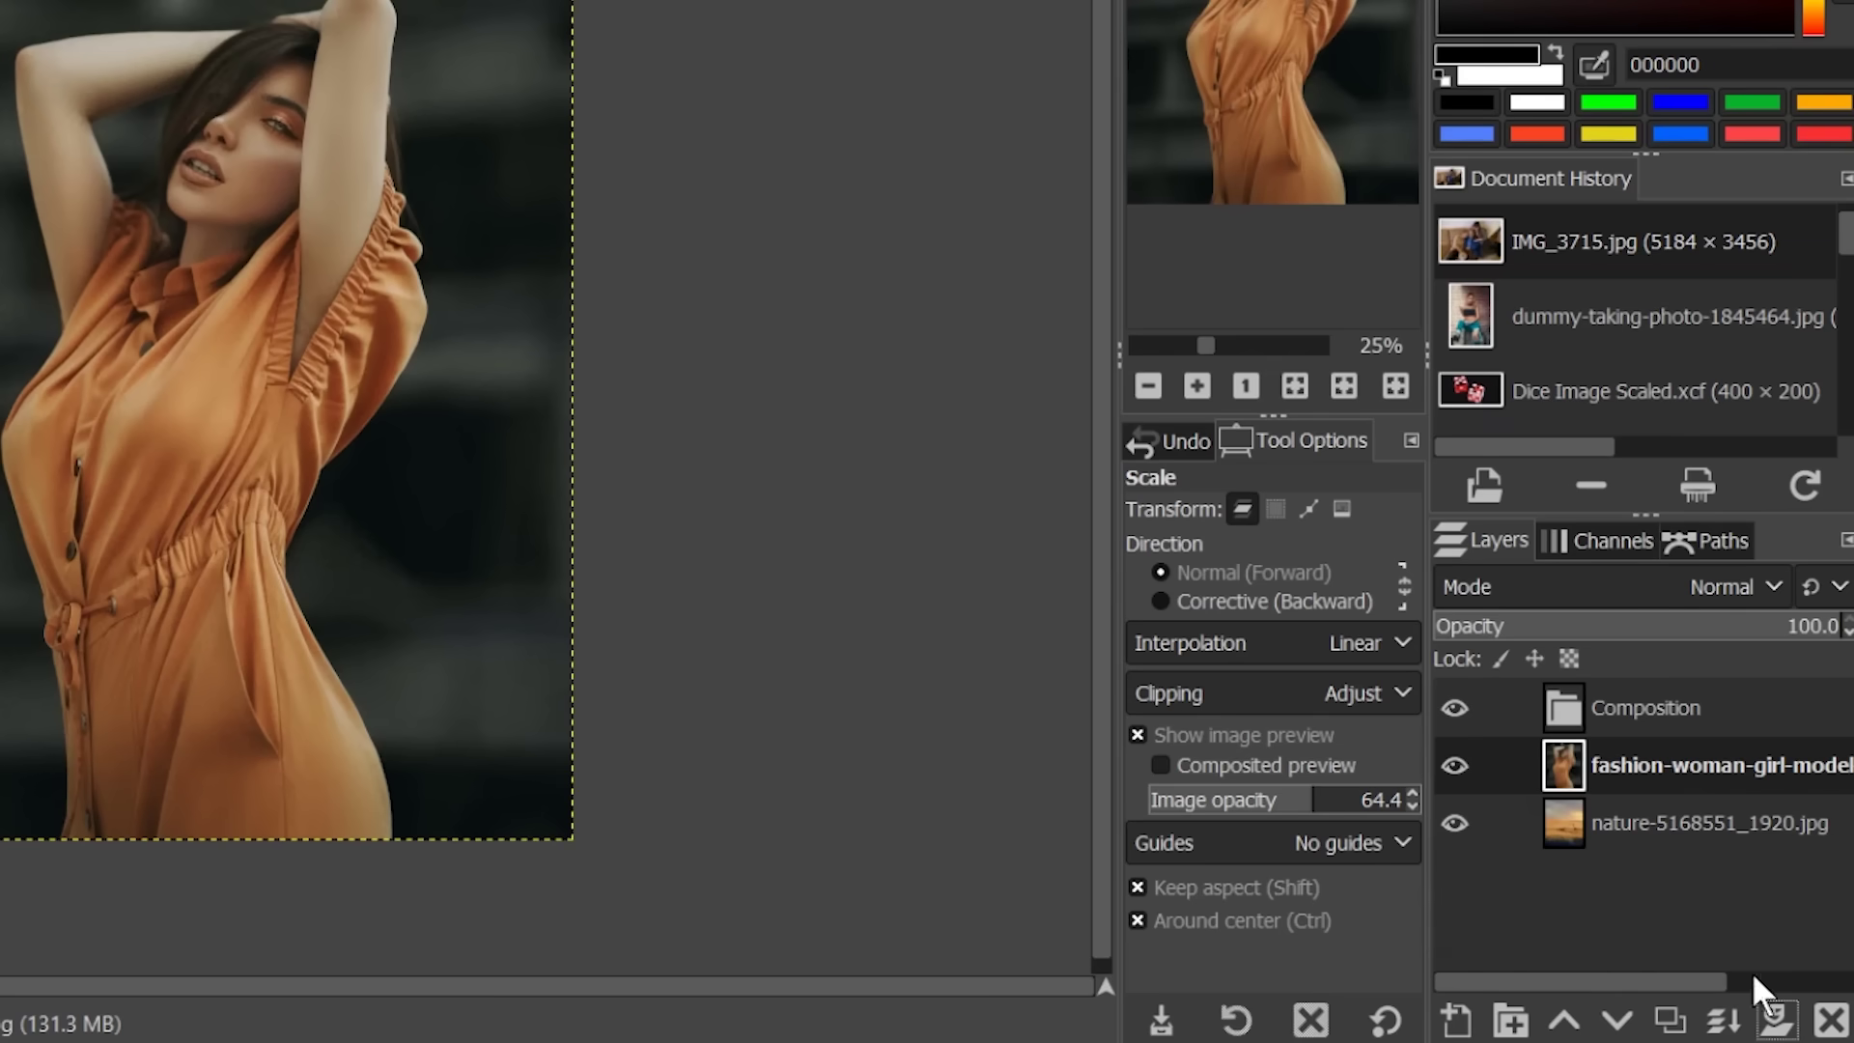
# Step: Add a layer mask to the fashion model layer from the Qmask copy channel
pyautogui.click(1777, 1021)
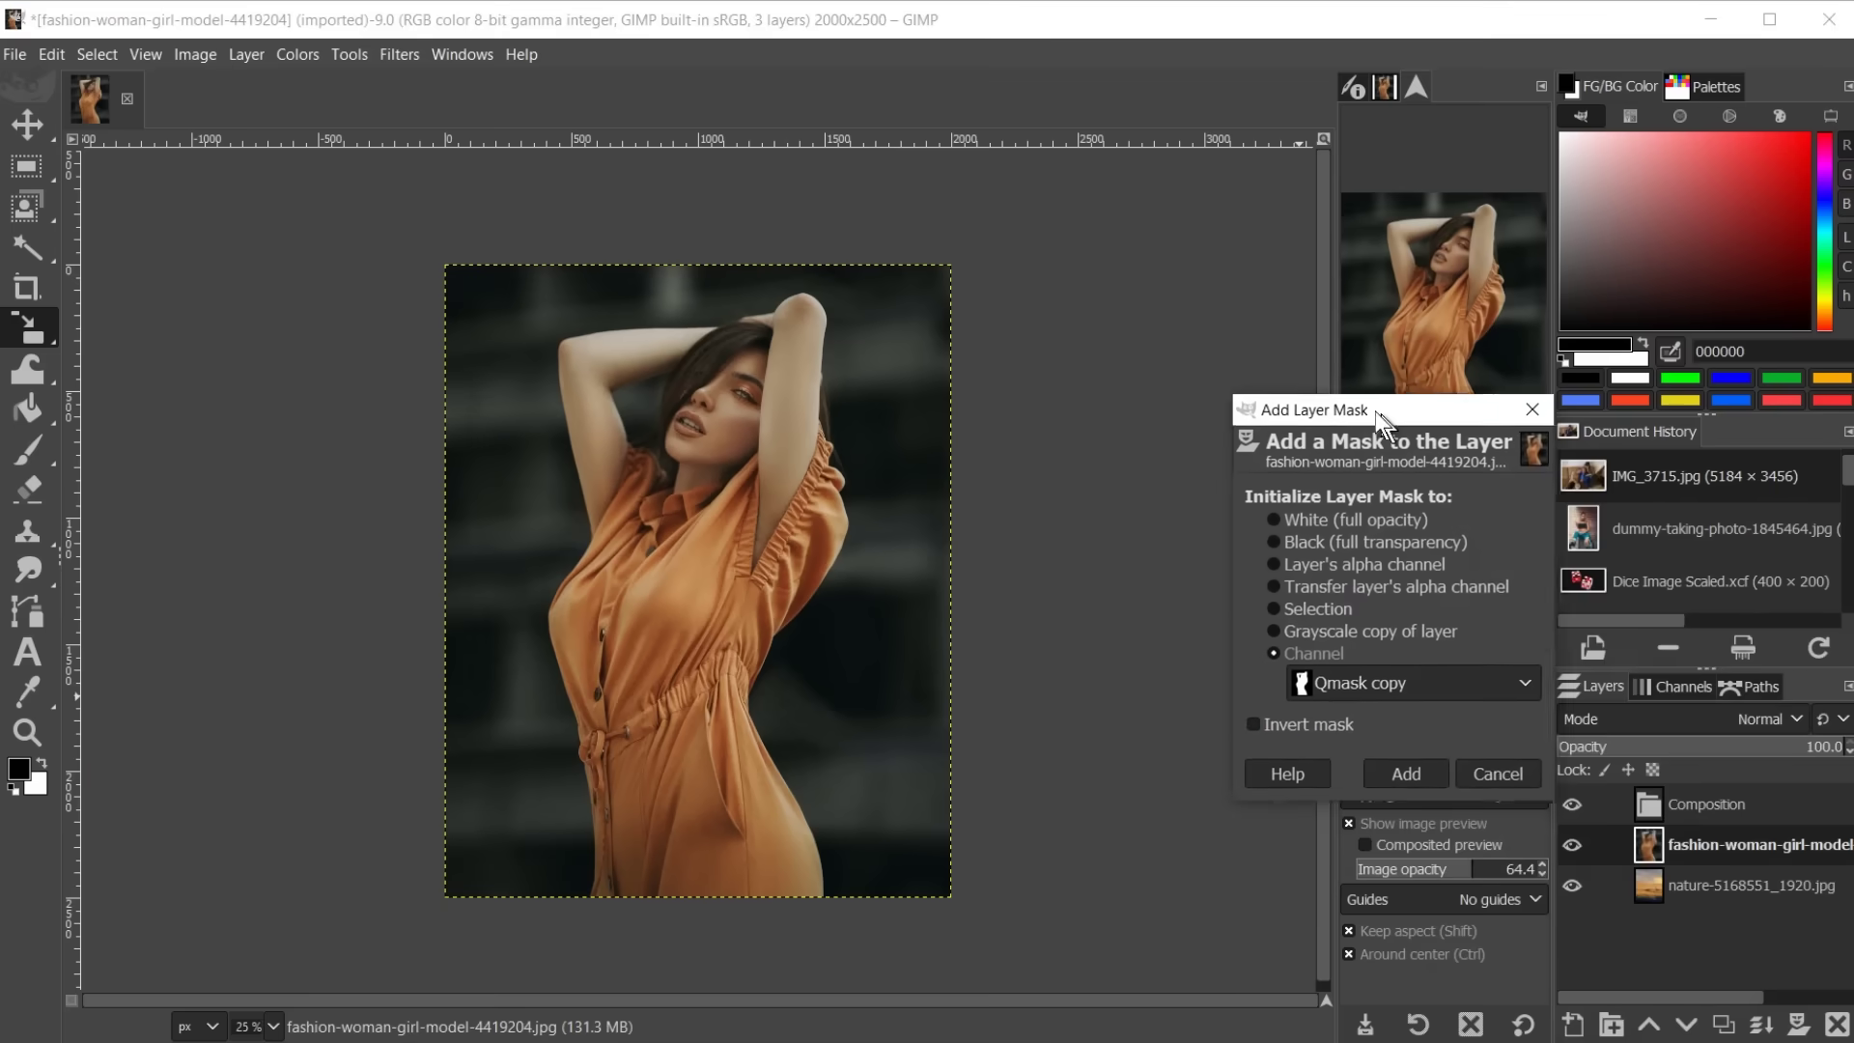
pyautogui.moveTo(1375, 411); pyautogui.dragTo(1311, 365)
pyautogui.click(1338, 729)
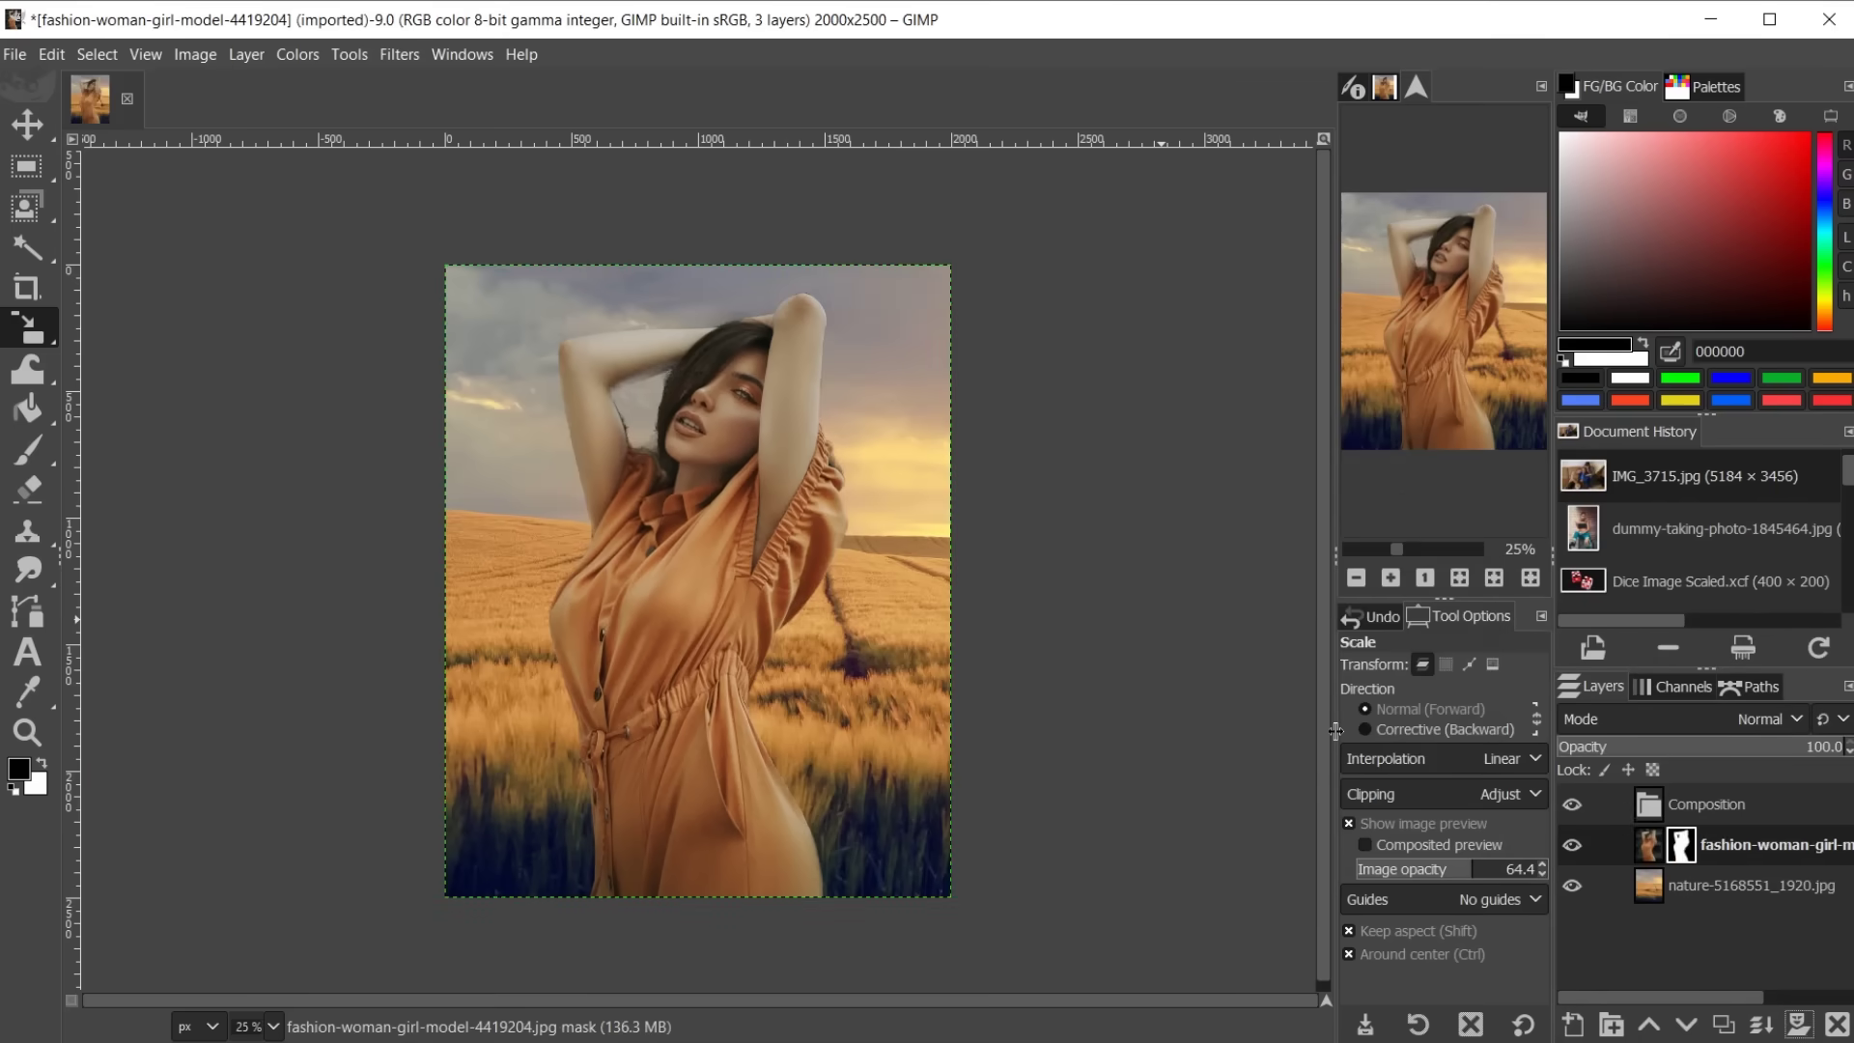
# Step: Put both photo layers in the Composition group and set the model layer to Soft light
pyautogui.moveTo(1631, 863)
pyautogui.mouseDown()
pyautogui.moveTo(1653, 809)
pyautogui.moveTo(1666, 860)
pyautogui.mouseUp()
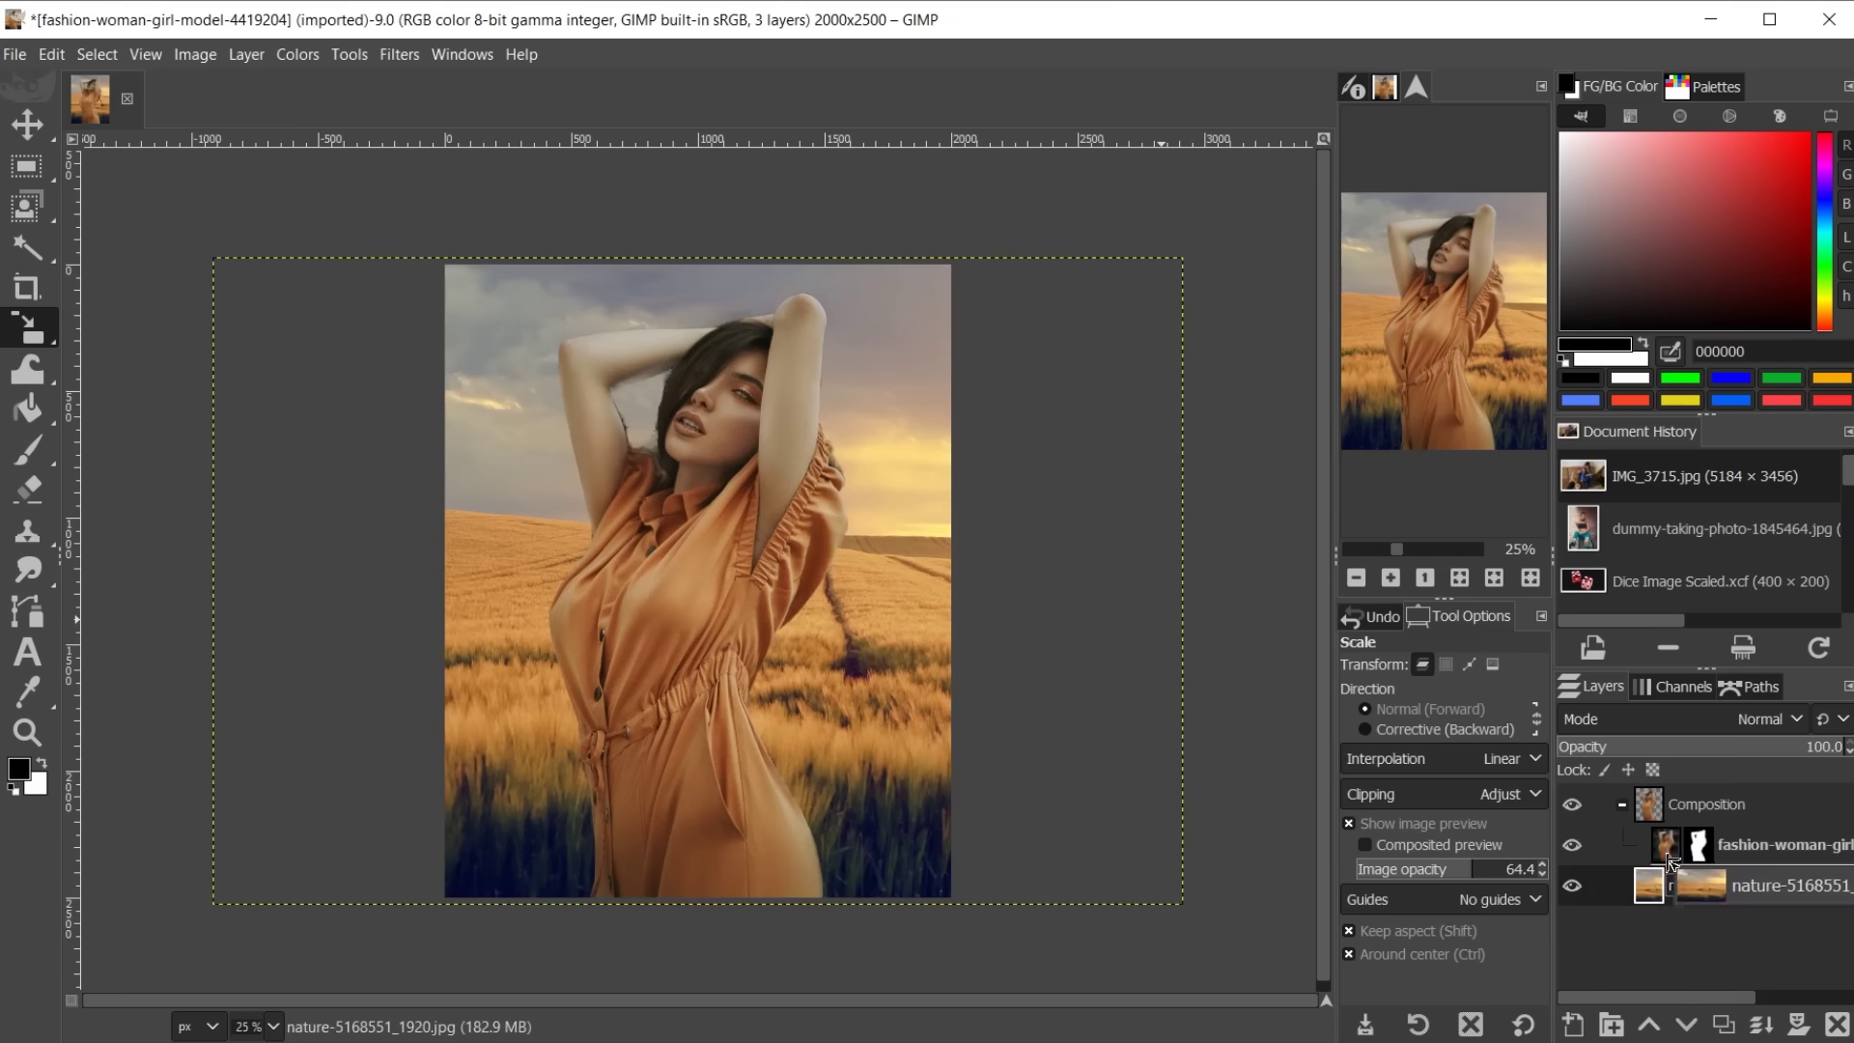
pyautogui.click(1665, 848)
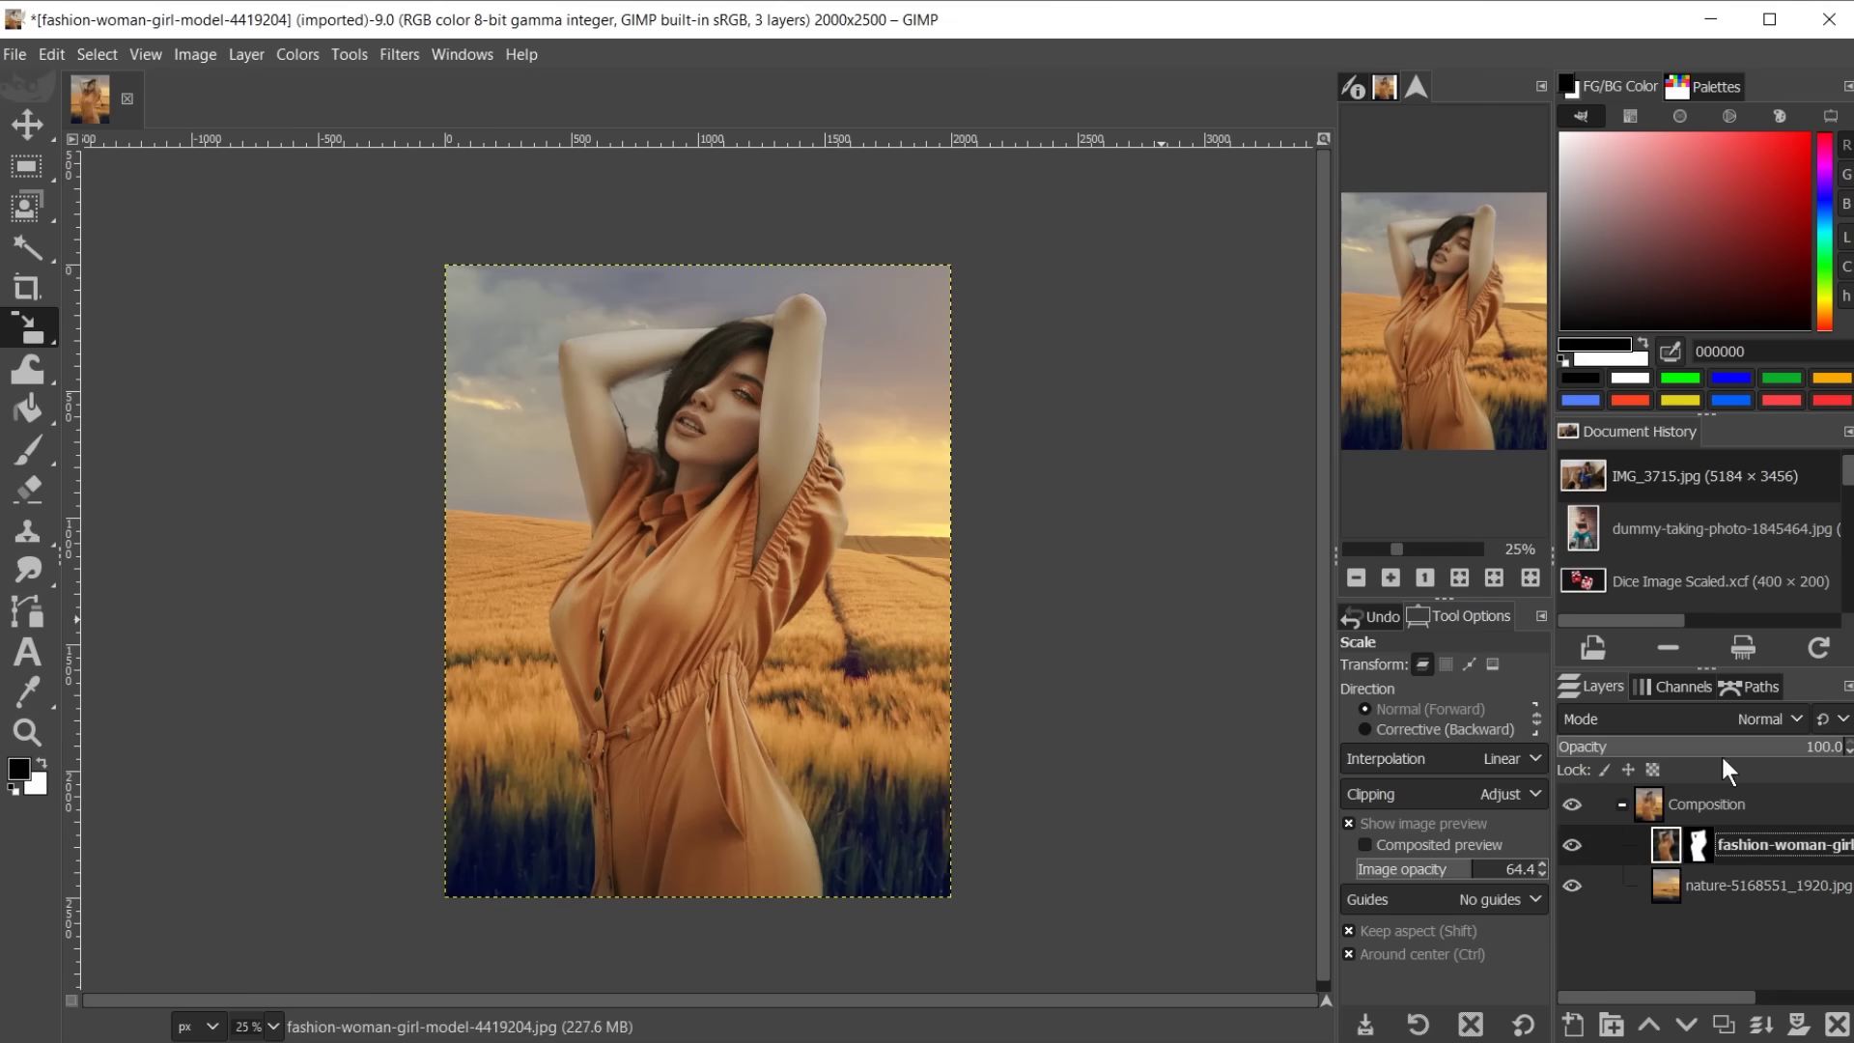
pyautogui.click(1714, 724)
pyautogui.click(1642, 934)
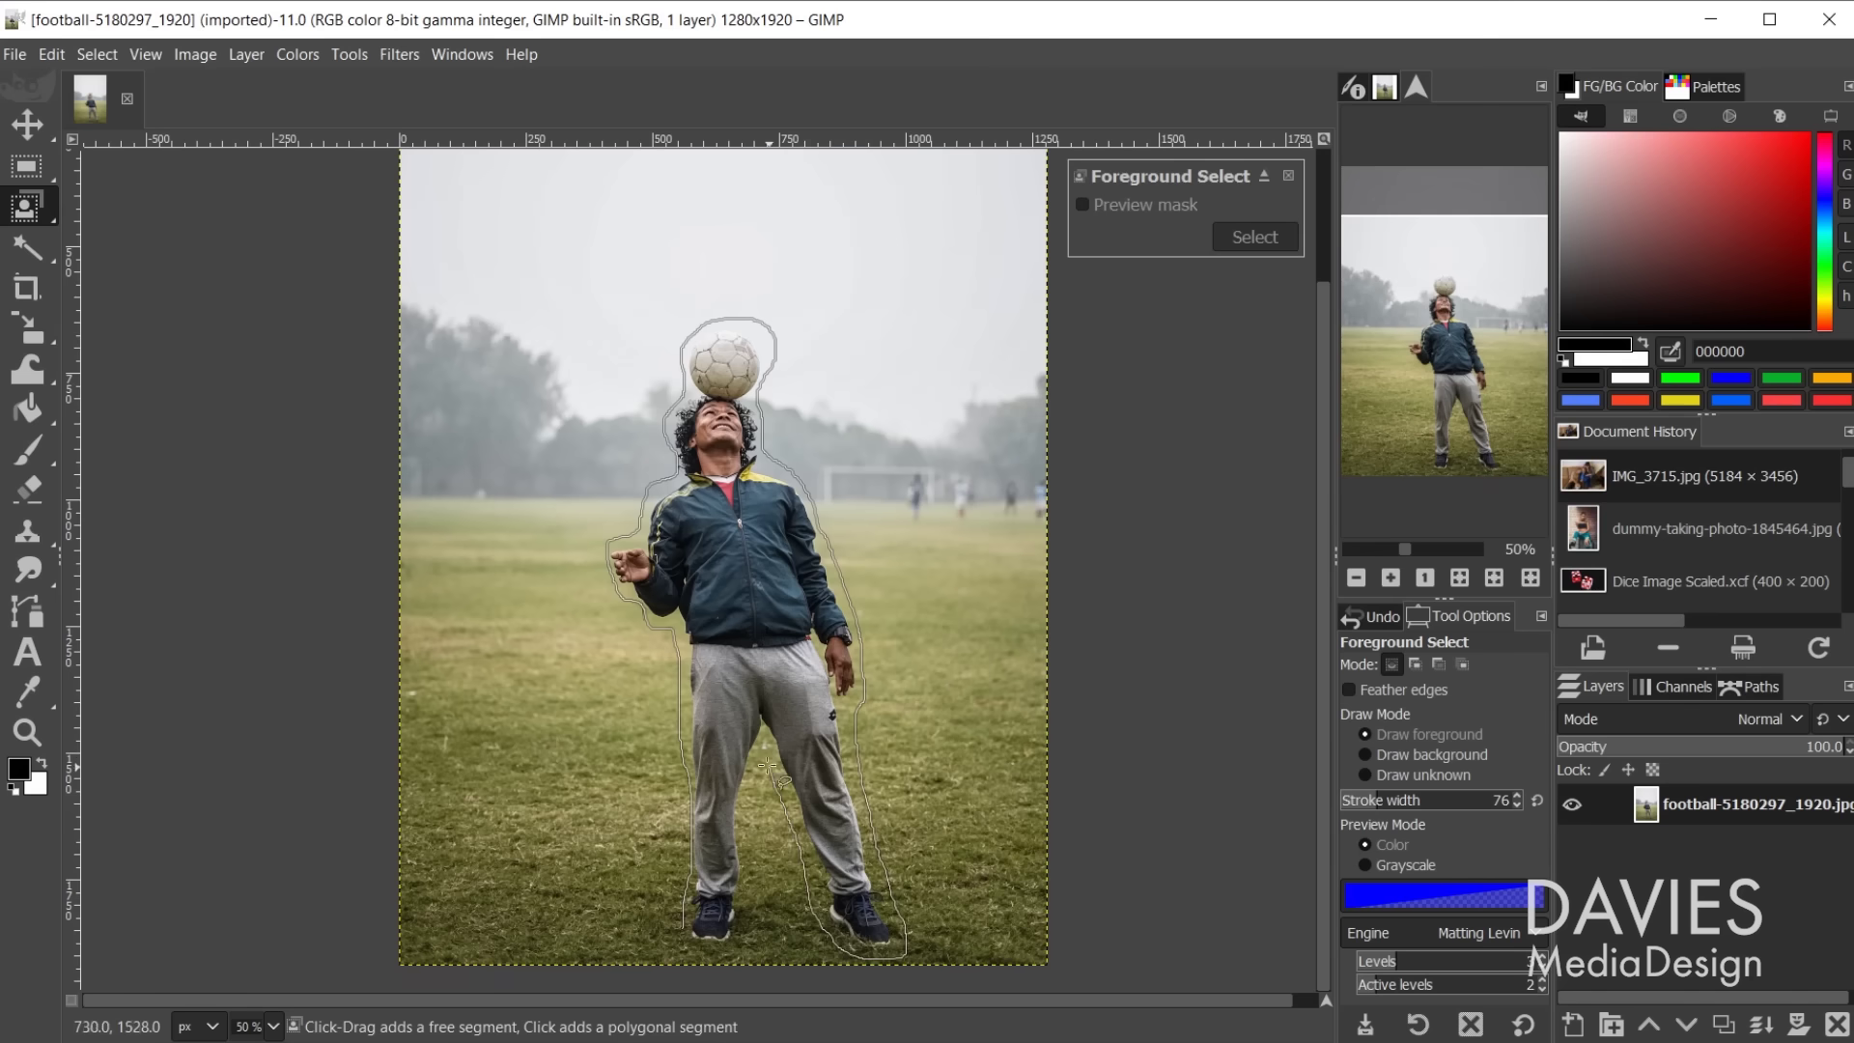
# Step: Turn the outline into a trimap and paint the player's chest and arm as foreground
pyautogui.press('Return')
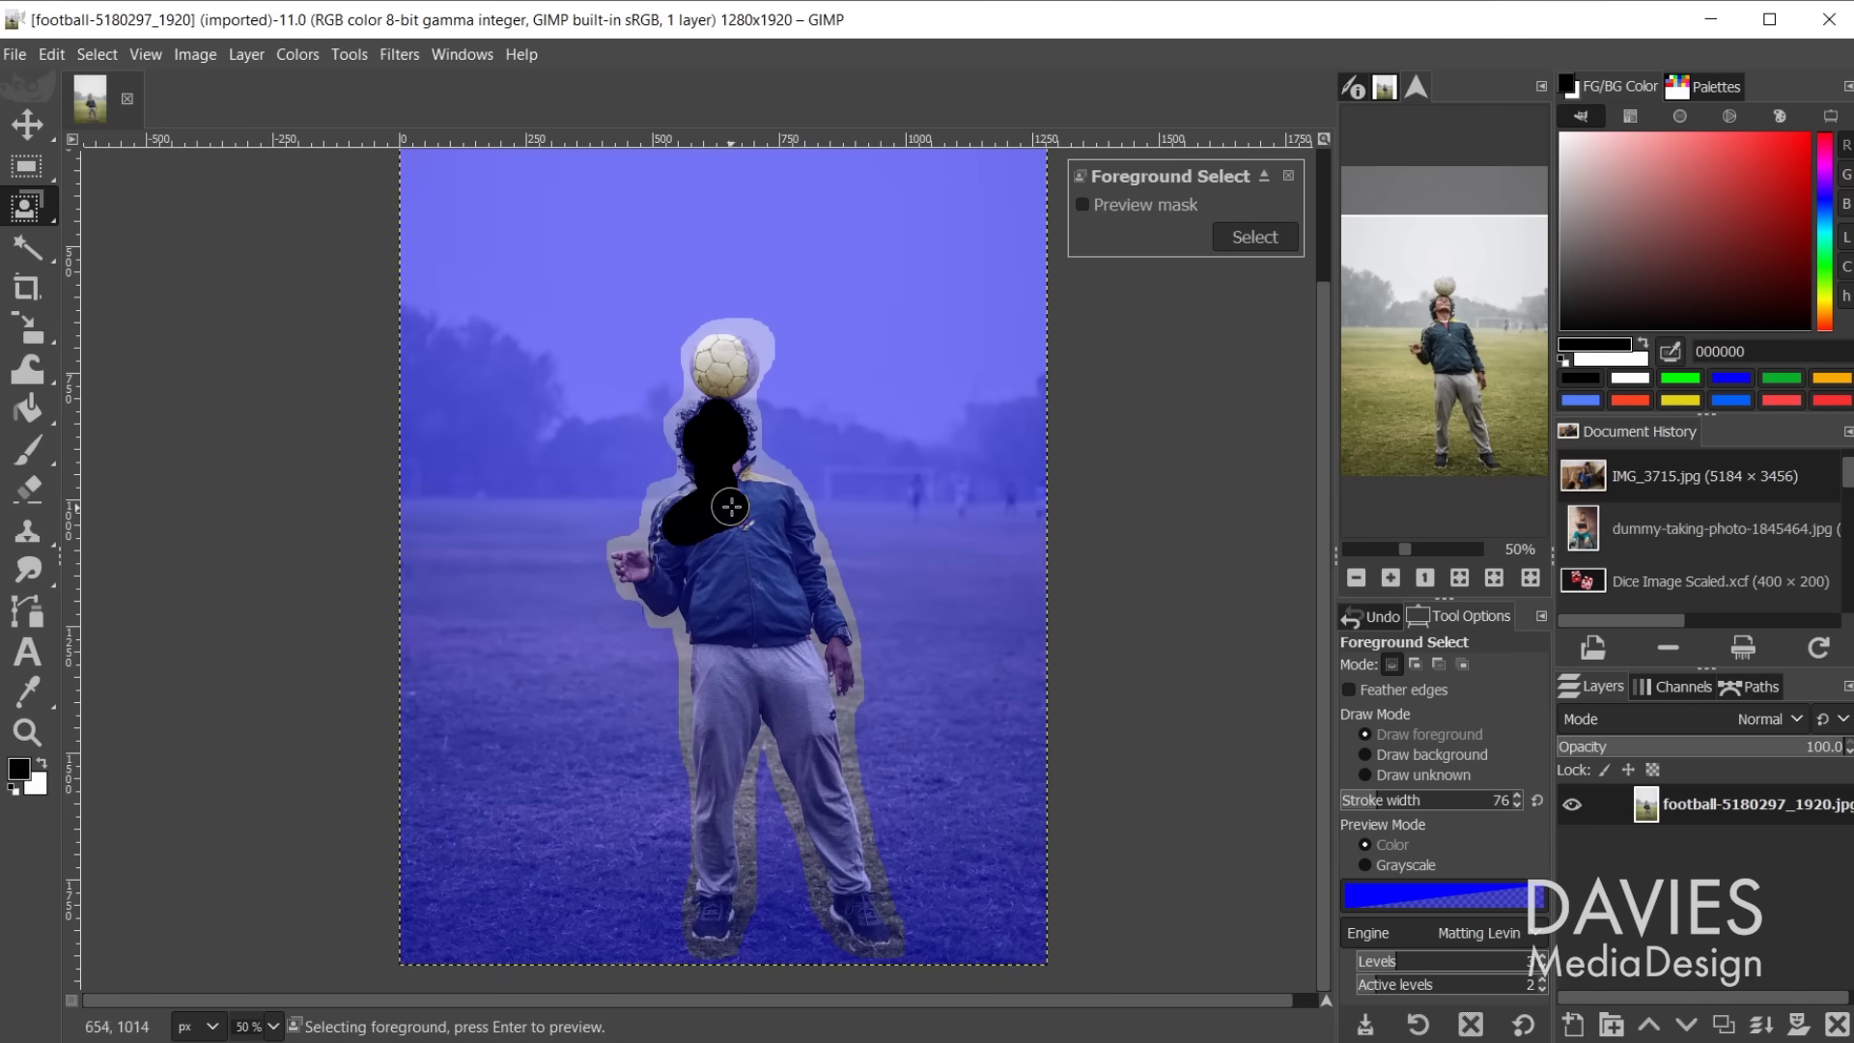
pyautogui.moveTo(731, 506)
pyautogui.mouseDown()
pyautogui.moveTo(729, 564)
pyautogui.moveTo(778, 598)
pyautogui.moveTo(726, 691)
pyautogui.moveTo(783, 631)
pyautogui.moveTo(651, 563)
pyautogui.moveTo(815, 538)
pyautogui.moveTo(878, 693)
pyautogui.moveTo(763, 710)
pyautogui.moveTo(702, 835)
pyautogui.moveTo(853, 764)
pyautogui.moveTo(886, 922)
pyautogui.mouseUp()
pyautogui.scroll(1, 748, 608)
pyautogui.press('[')
pyautogui.press('[')
pyautogui.press('[')
pyautogui.press('[')
pyautogui.press('[')
# Step: Heal and clone away the red acne spots on the cheek, enlarging the clone brush slightly
pyautogui.scroll(-1, 827, 903)
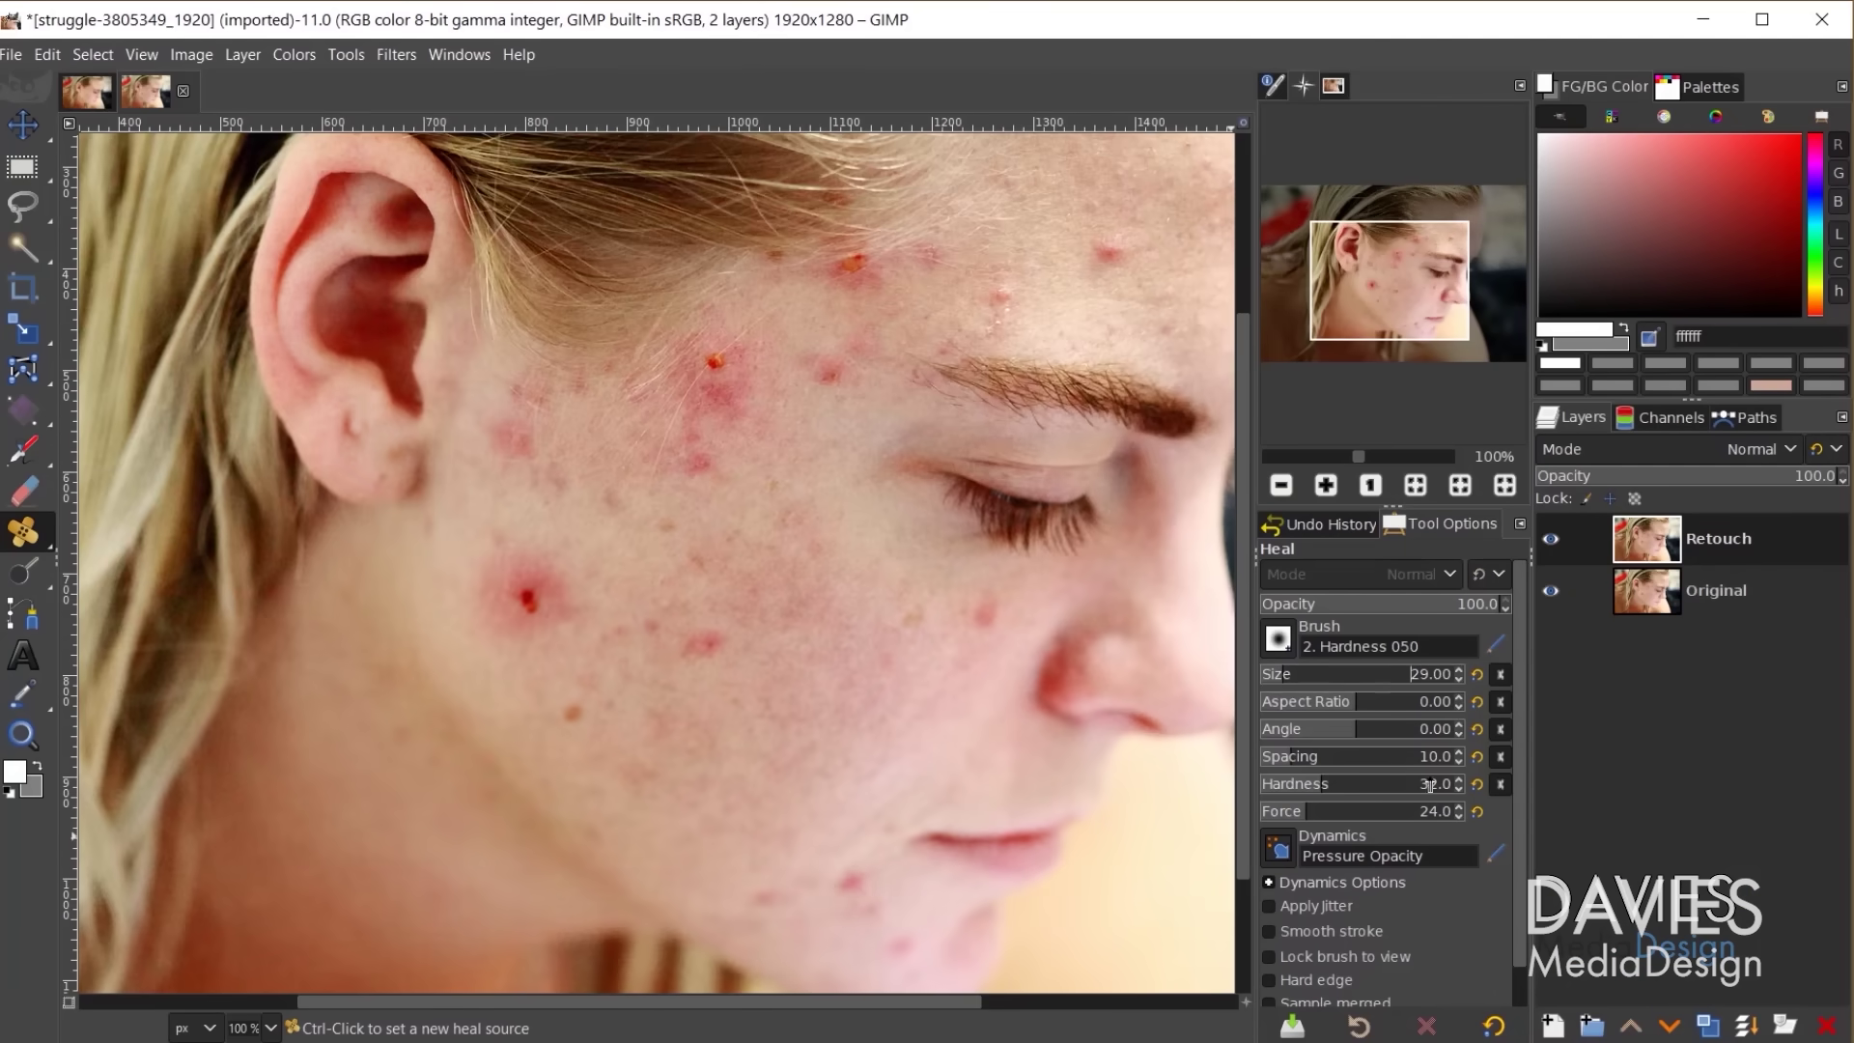
pyautogui.hscroll(3, 623, 412)
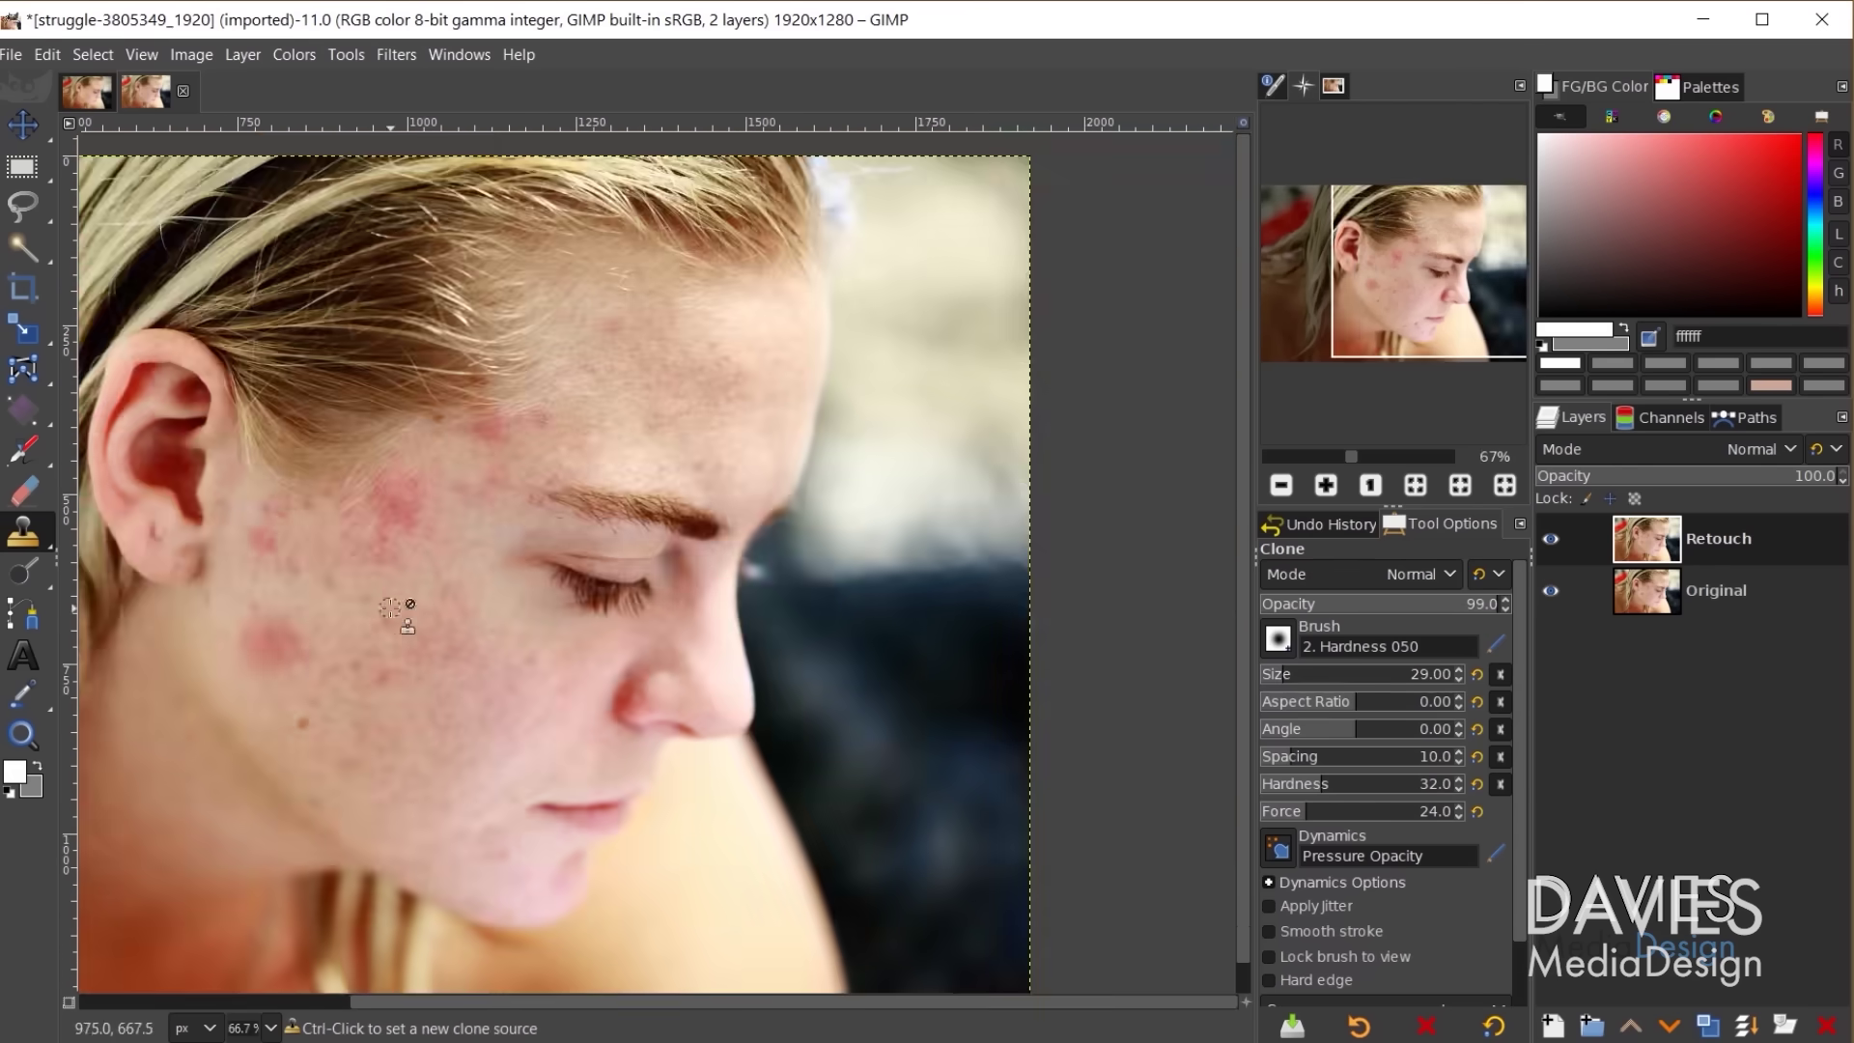
pyautogui.scroll(2, 390, 606)
pyautogui.press(']')
pyautogui.press(']')
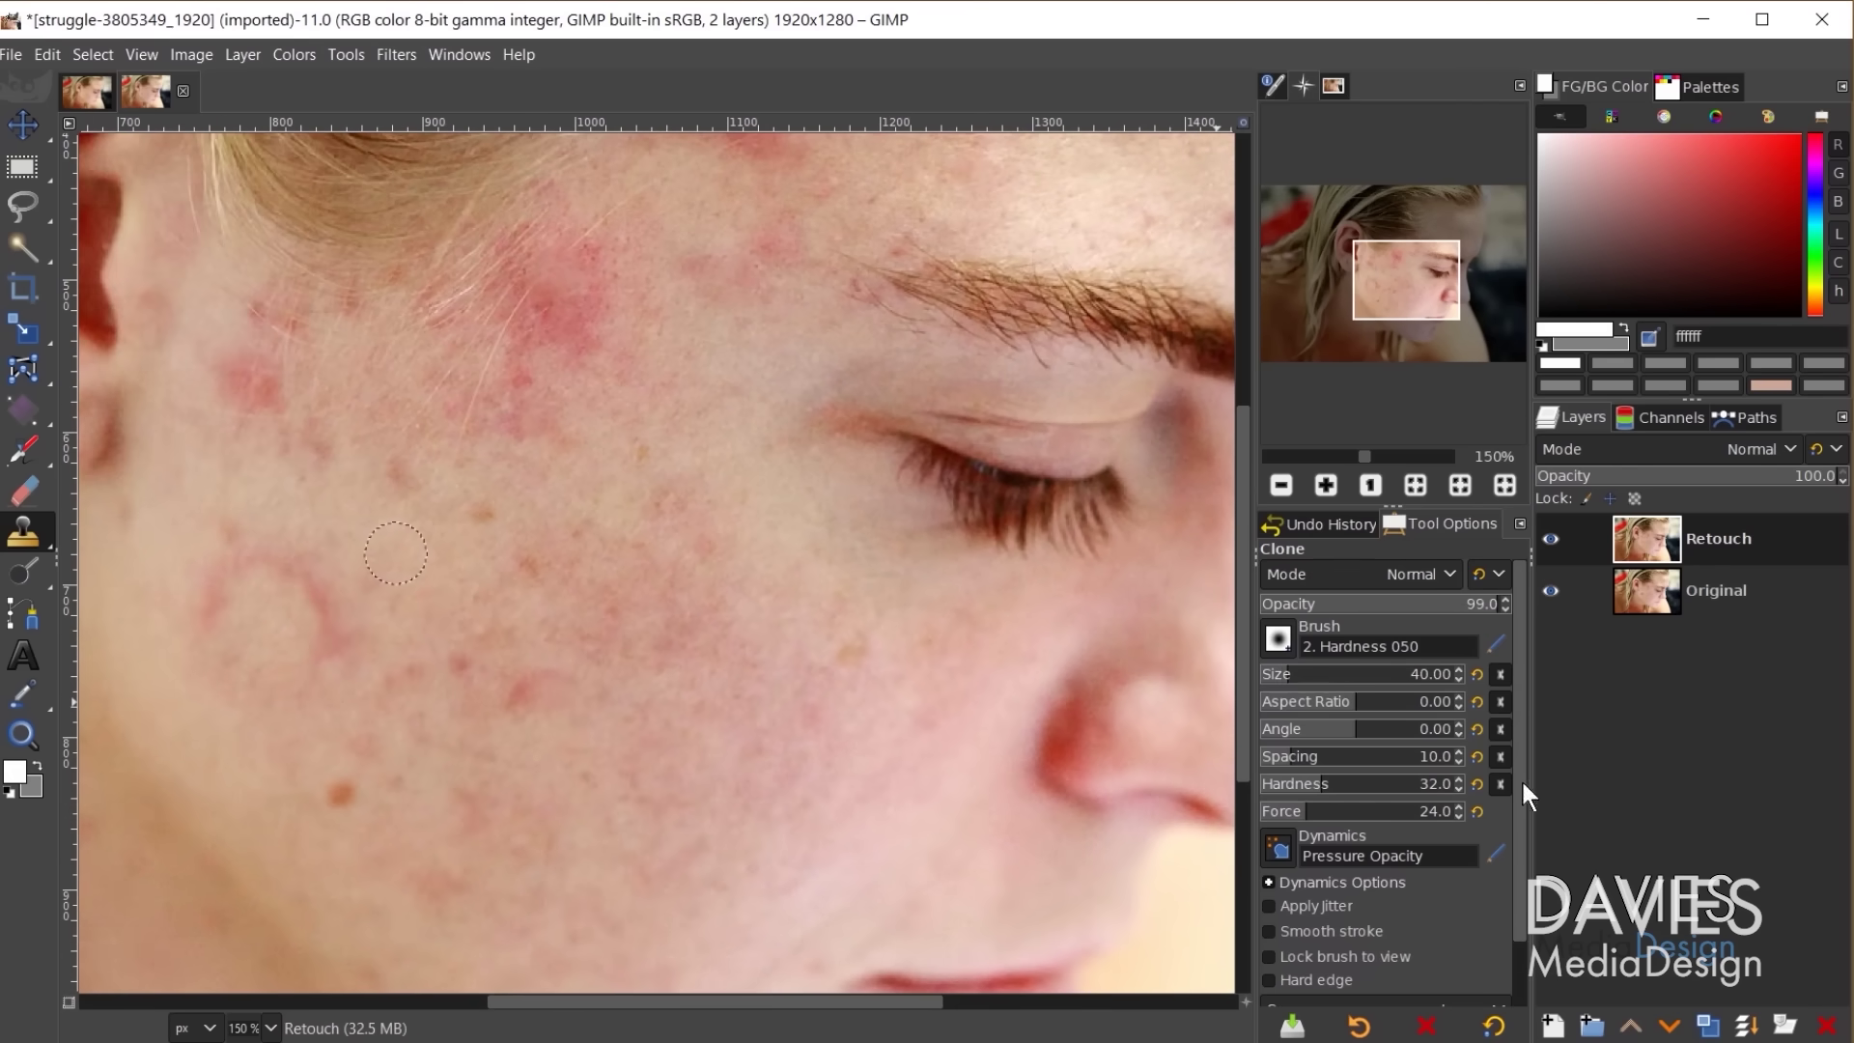
pyautogui.scroll(-2, 1427, 936)
pyautogui.scroll(2, 1427, 937)
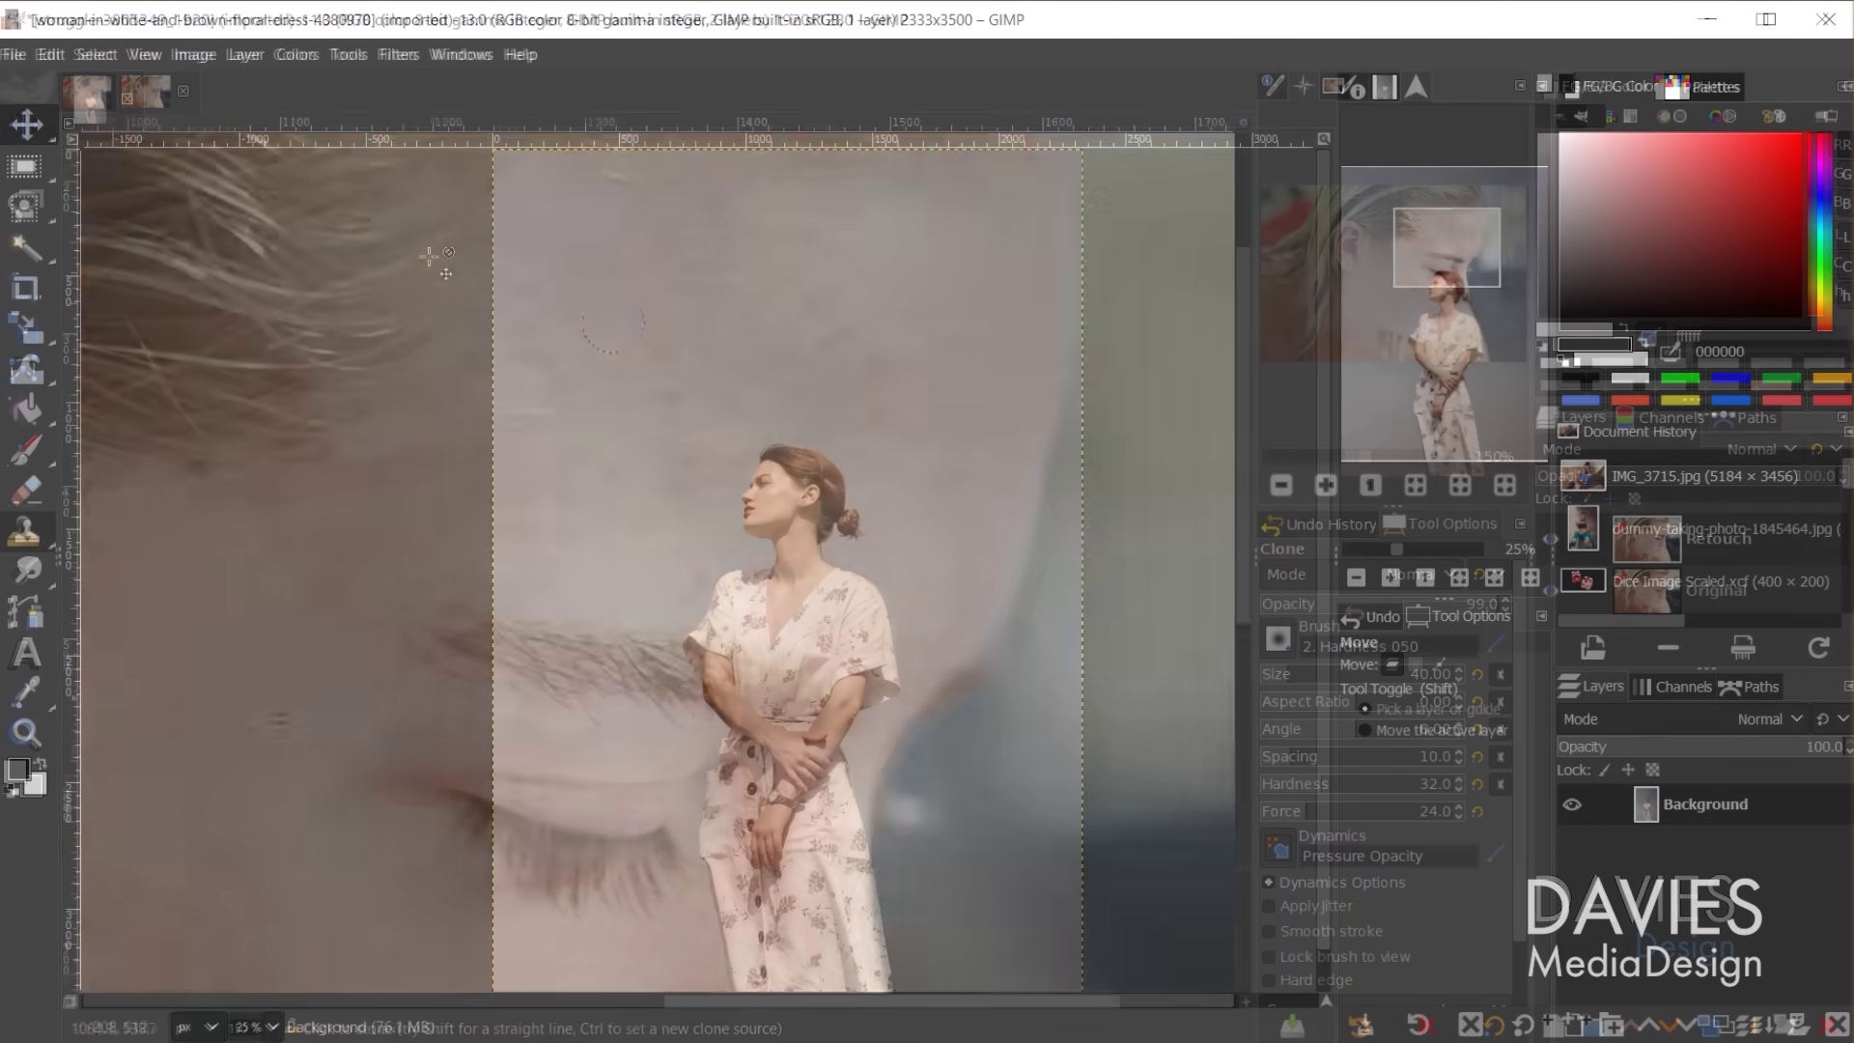
# Step: Apply a Curves adjustment that pulls the lower curve down to darken the portrait
pyautogui.click(299, 55)
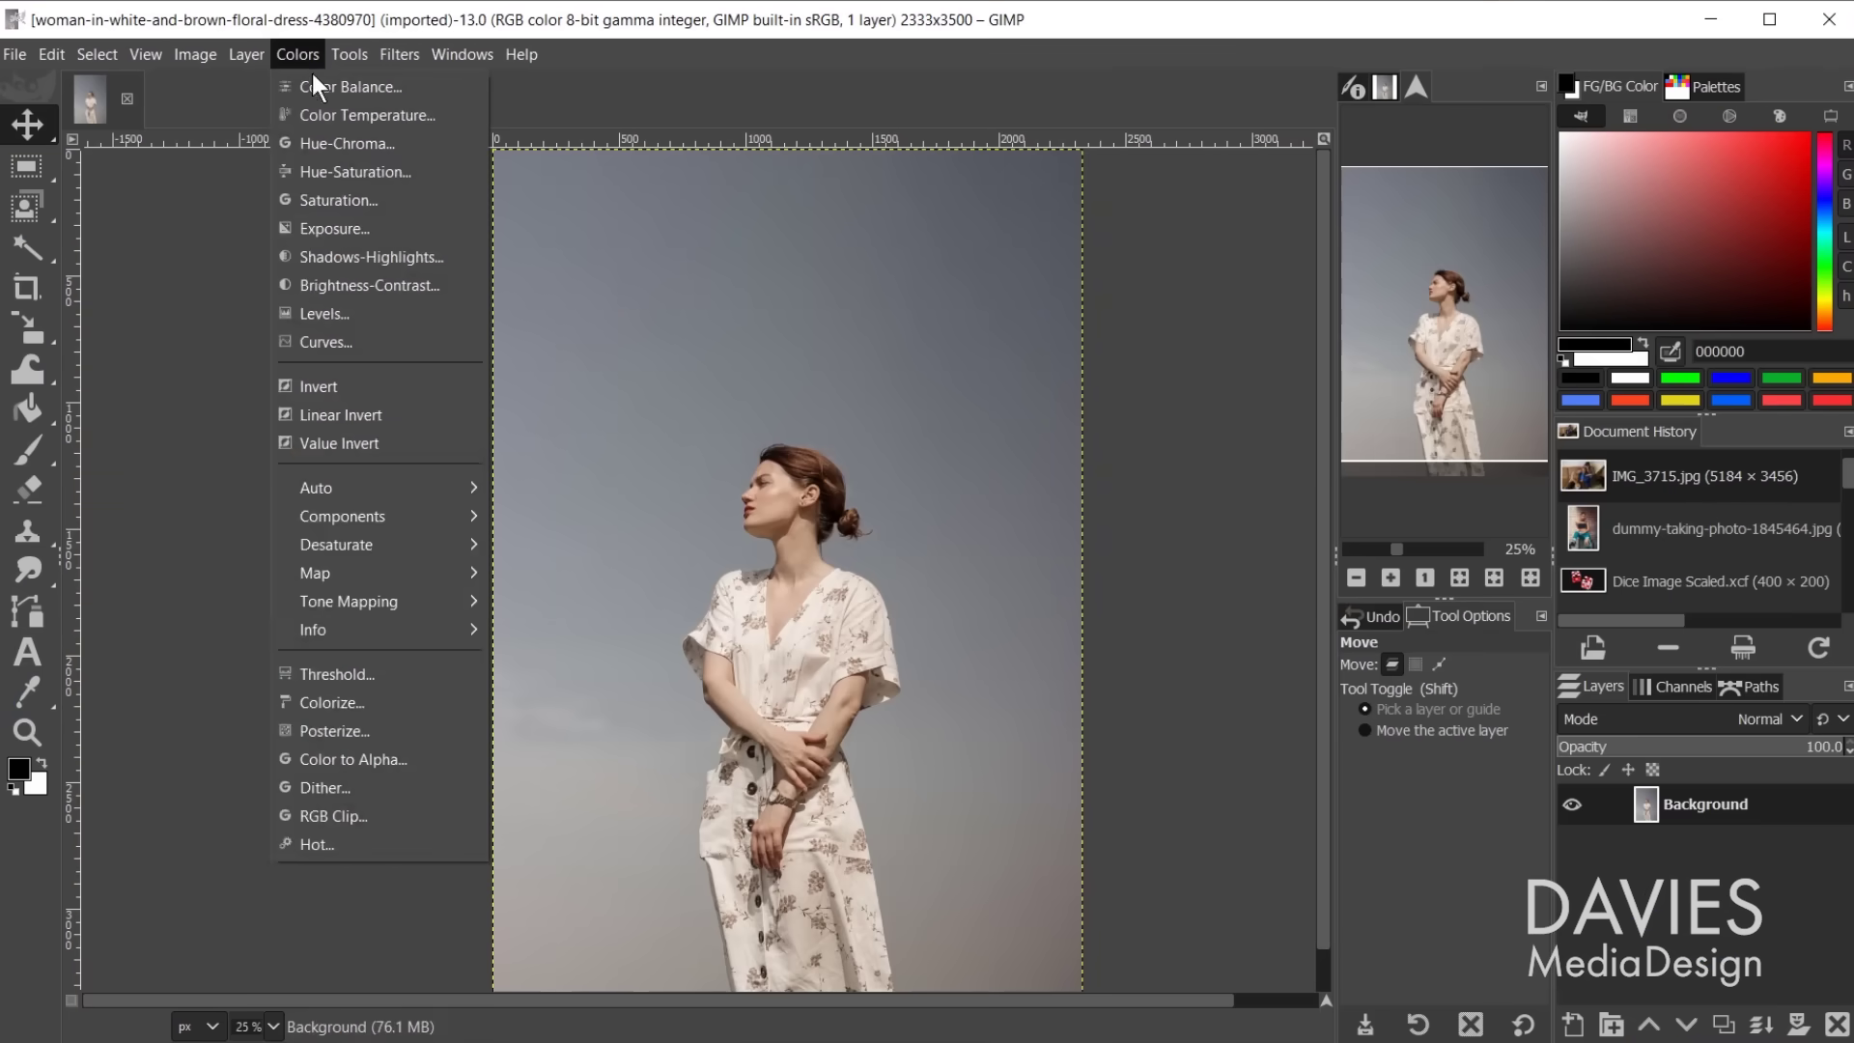
pyautogui.click(324, 341)
pyautogui.moveTo(1230, 380); pyautogui.dragTo(1231, 365)
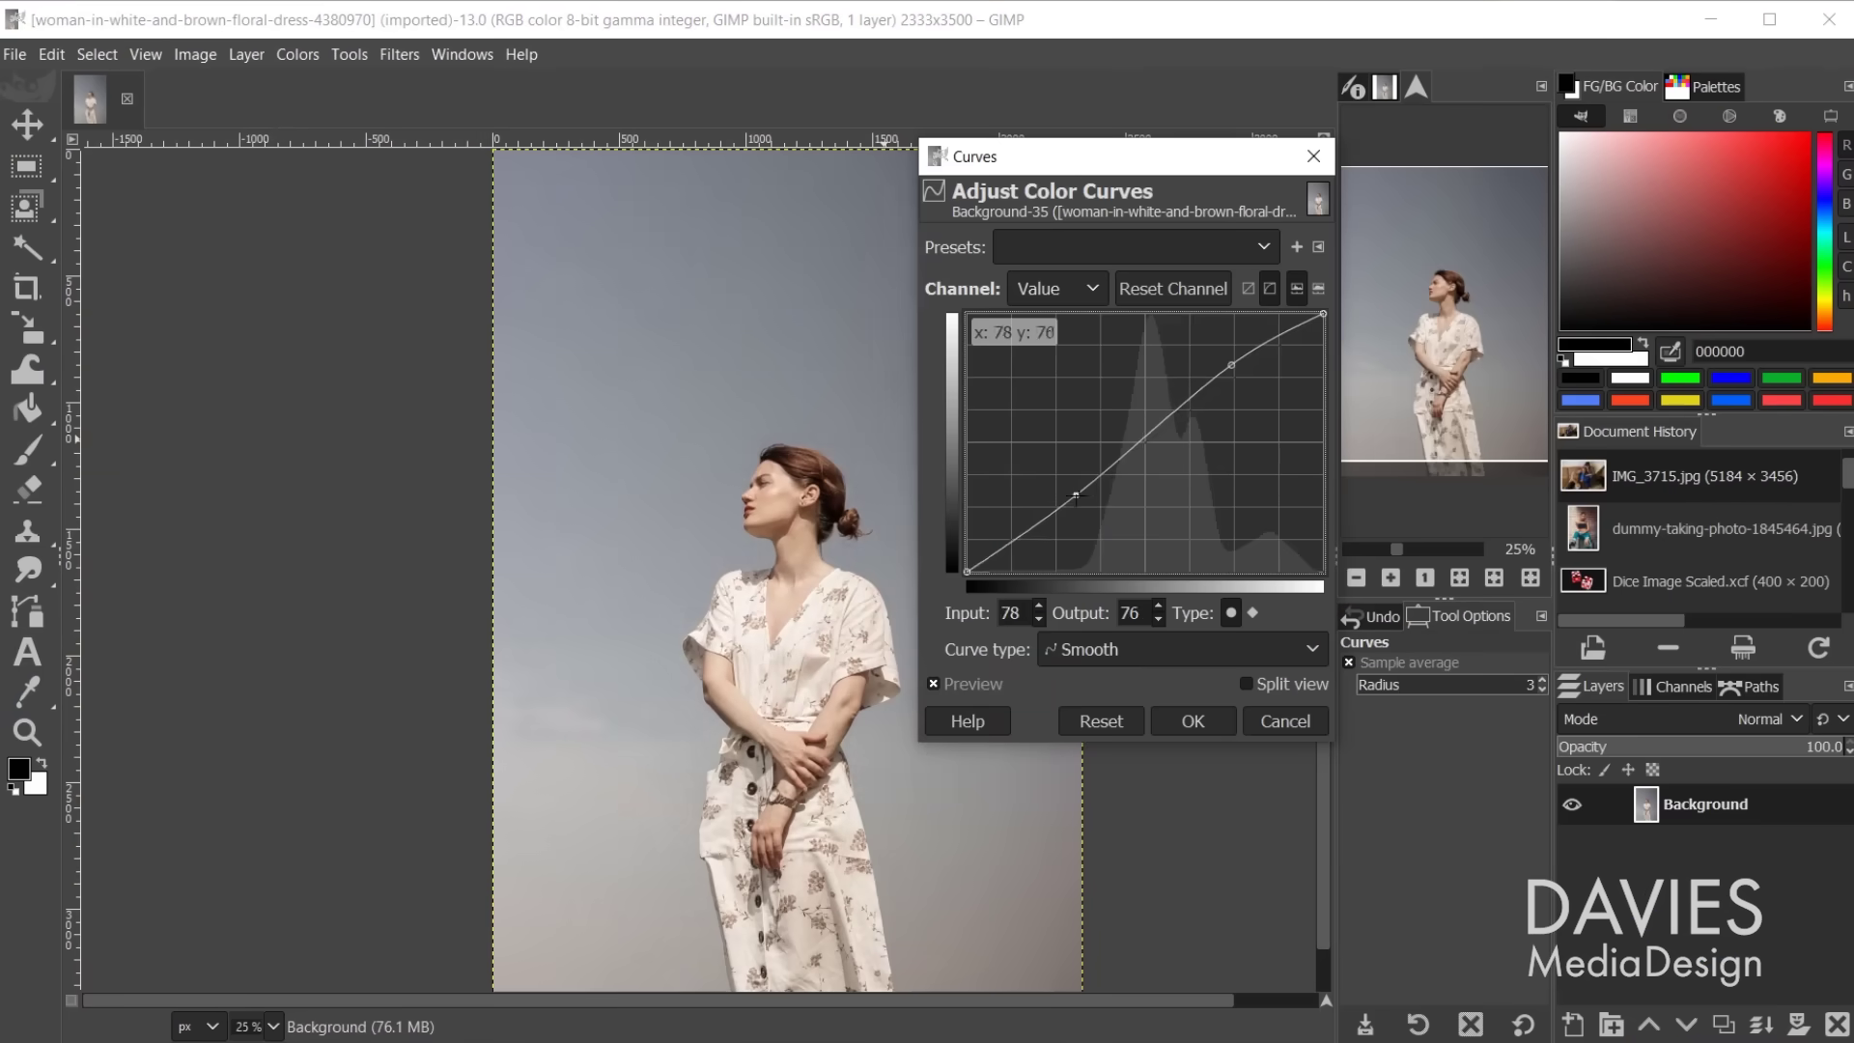
pyautogui.moveTo(1076, 497); pyautogui.dragTo(1084, 512)
pyautogui.click(1188, 716)
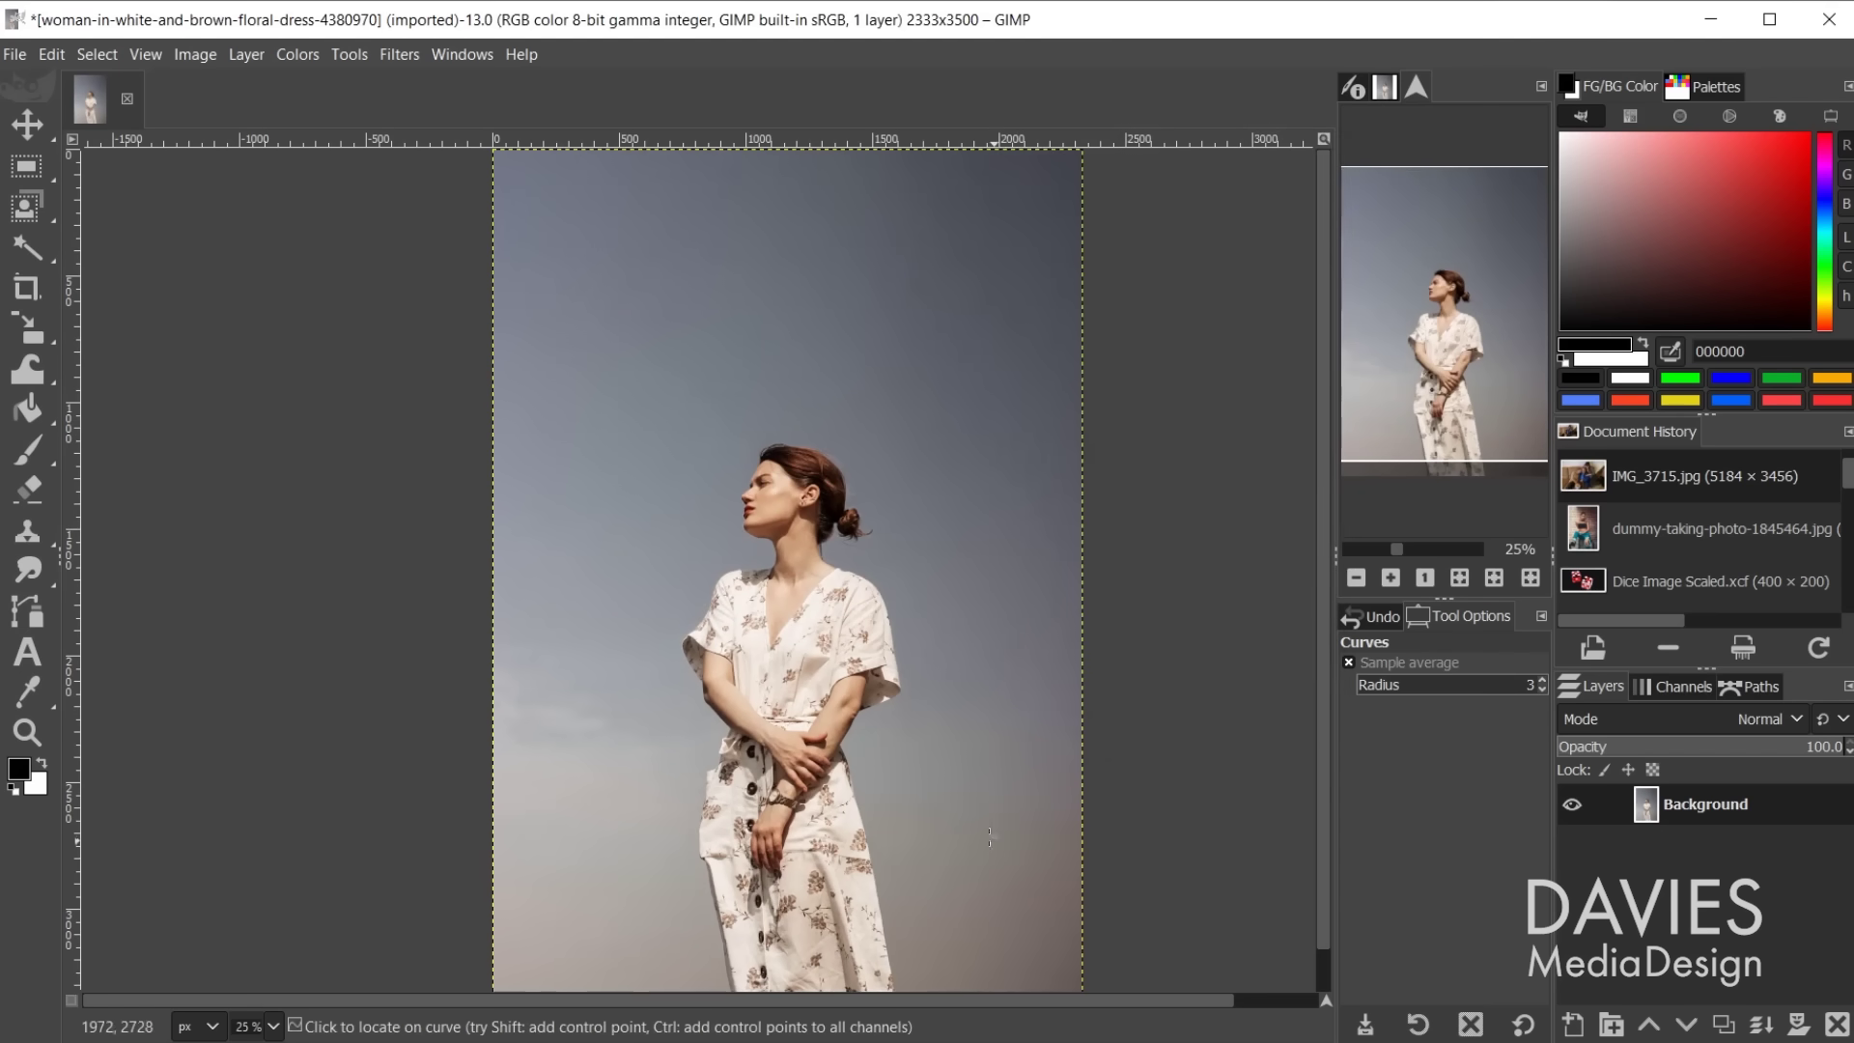
# Step: Switch to the Dodge / Burn tool and view the face at 100%
pyautogui.moveTo(27, 572)
pyautogui.click(145, 649)
pyautogui.press('1')
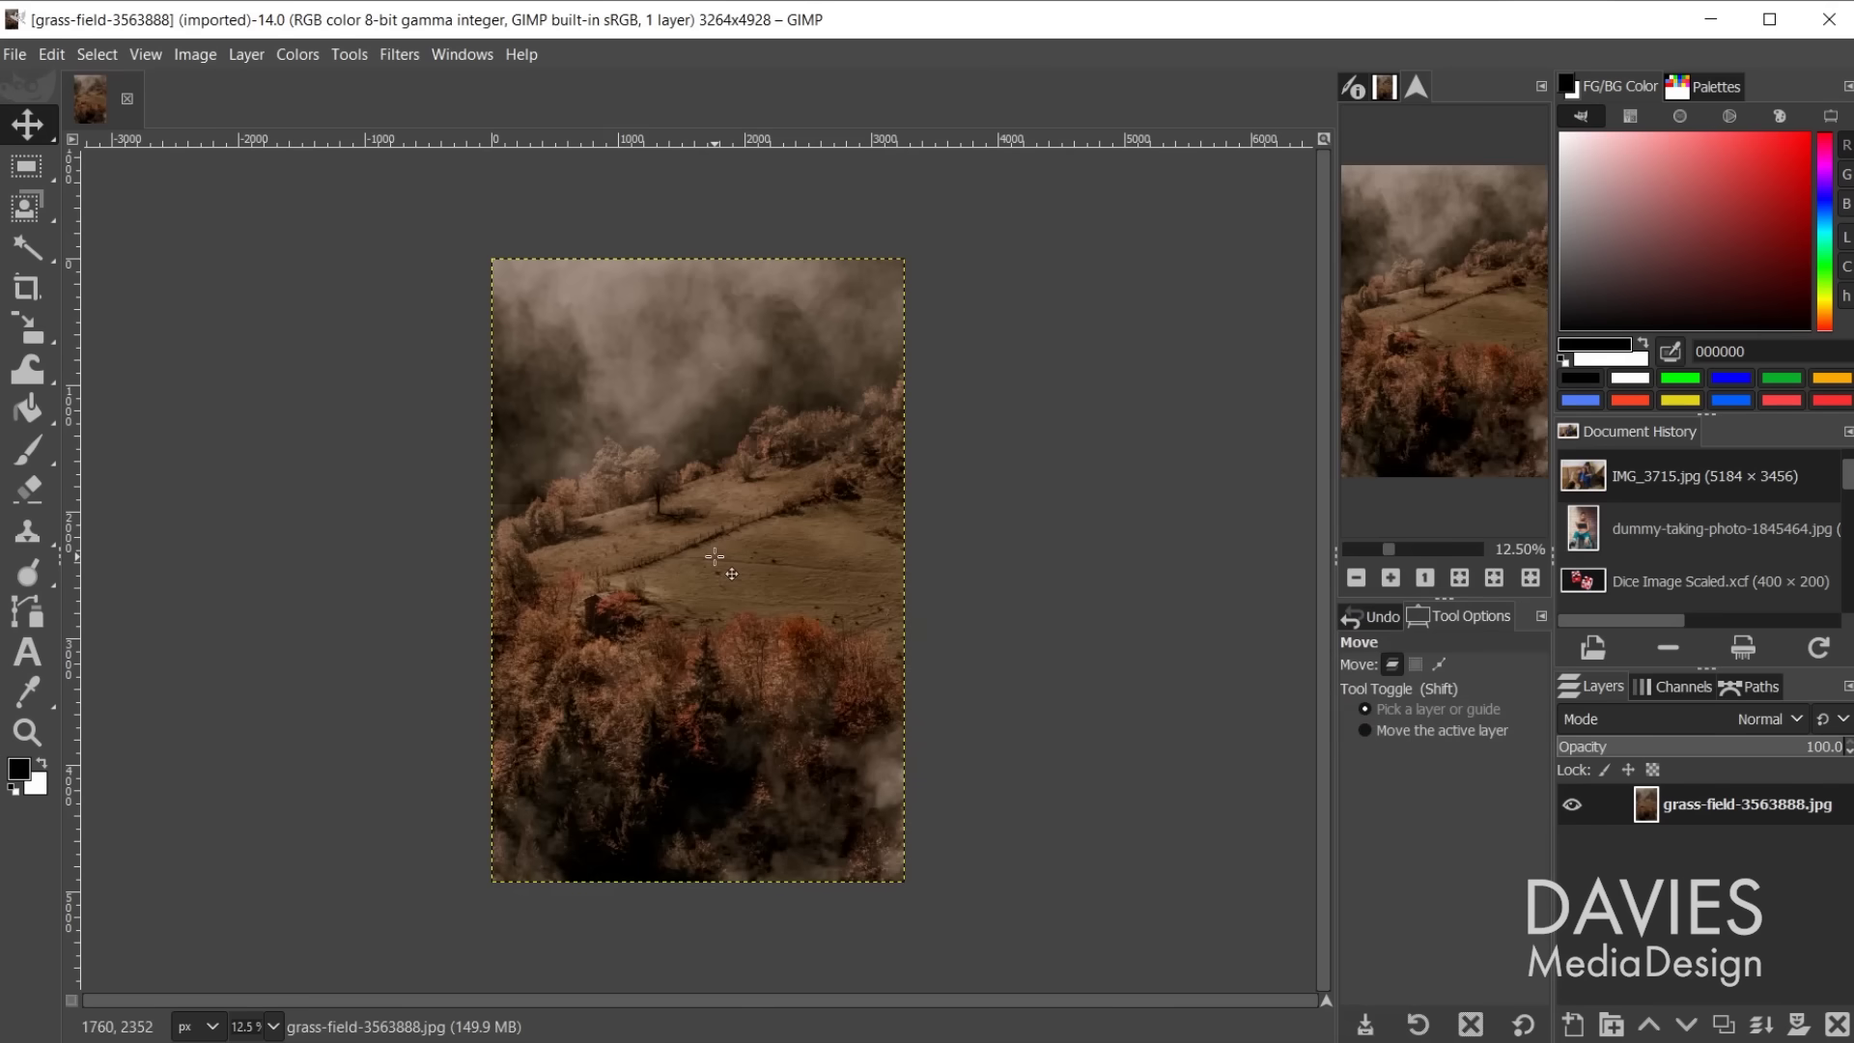
# Step: Skew the hillside photo with Unified Transform by pulling its top-left corner
pyautogui.click(145, 328)
pyautogui.click(497, 263)
pyautogui.moveTo(497, 263); pyautogui.dragTo(687, 439)
pyautogui.press('Return')
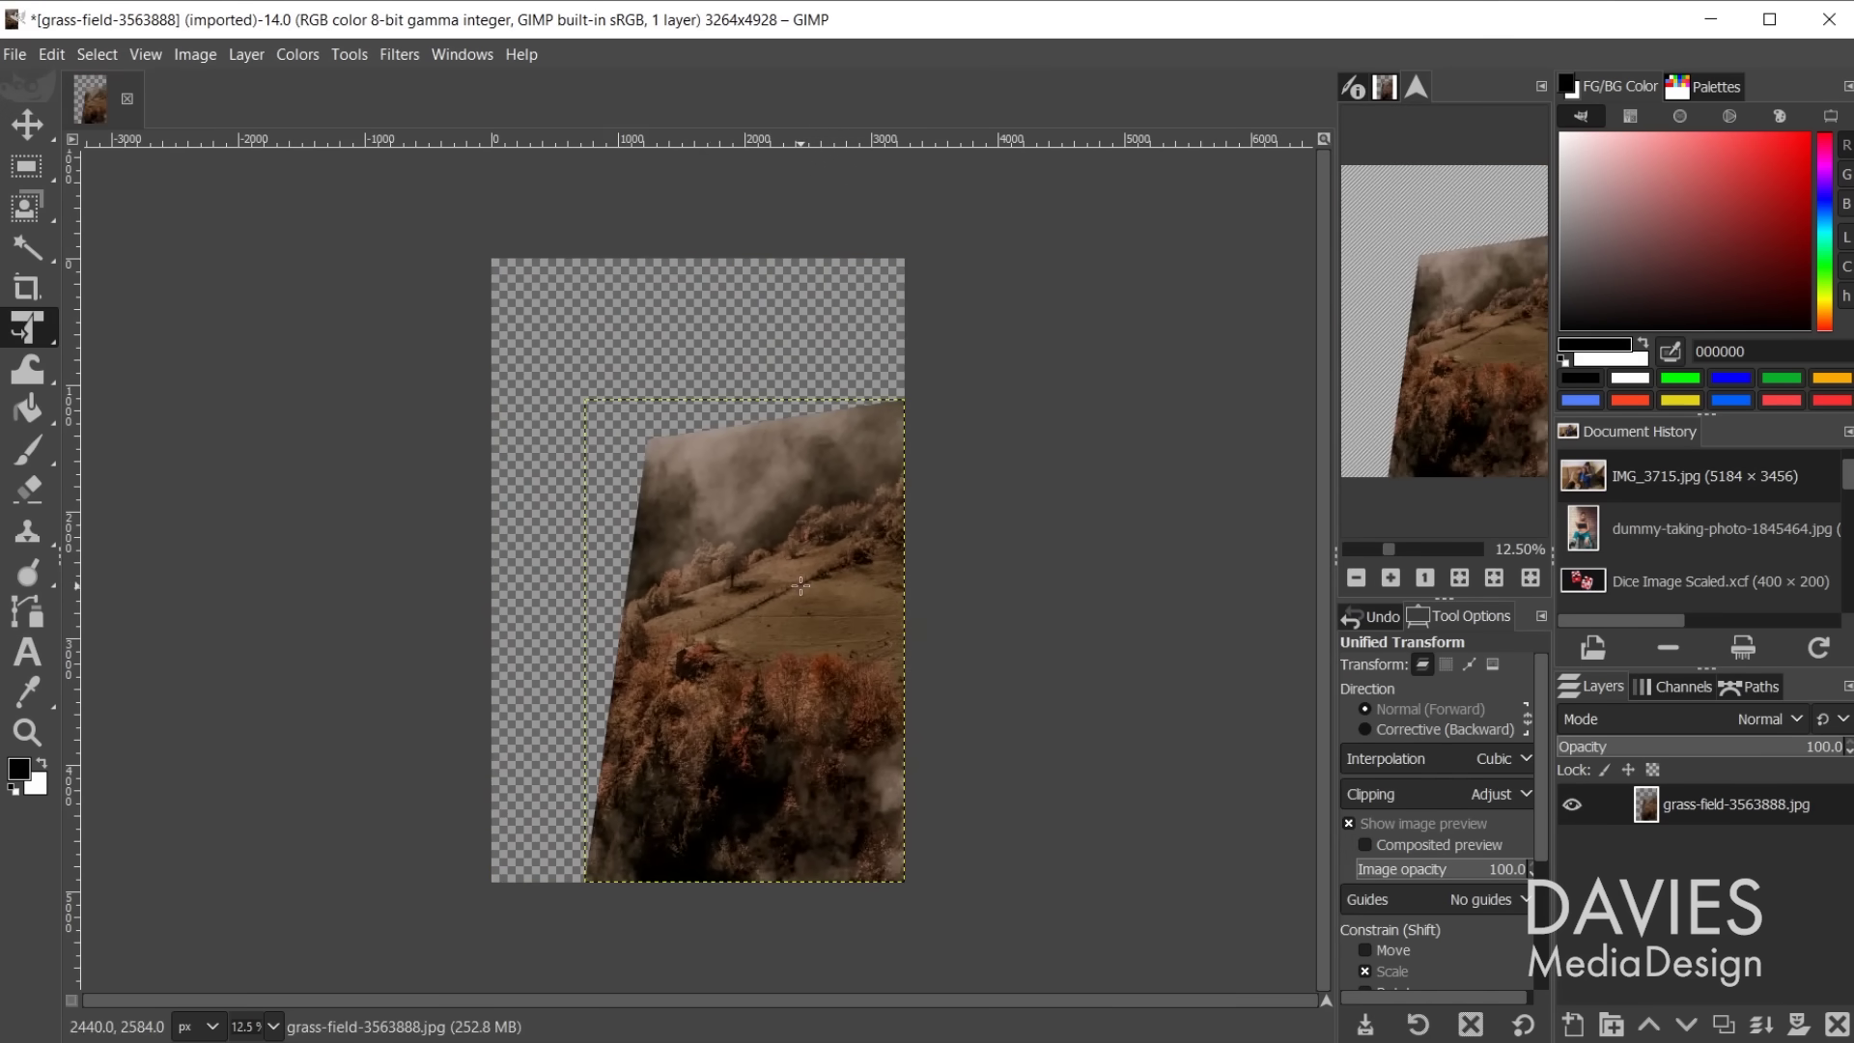
# Step: Tilt the photo in 3D perspective with the 3D Transform tool
pyautogui.moveTo(41, 340)
pyautogui.click(169, 574)
pyautogui.moveTo(694, 682); pyautogui.dragTo(815, 657)
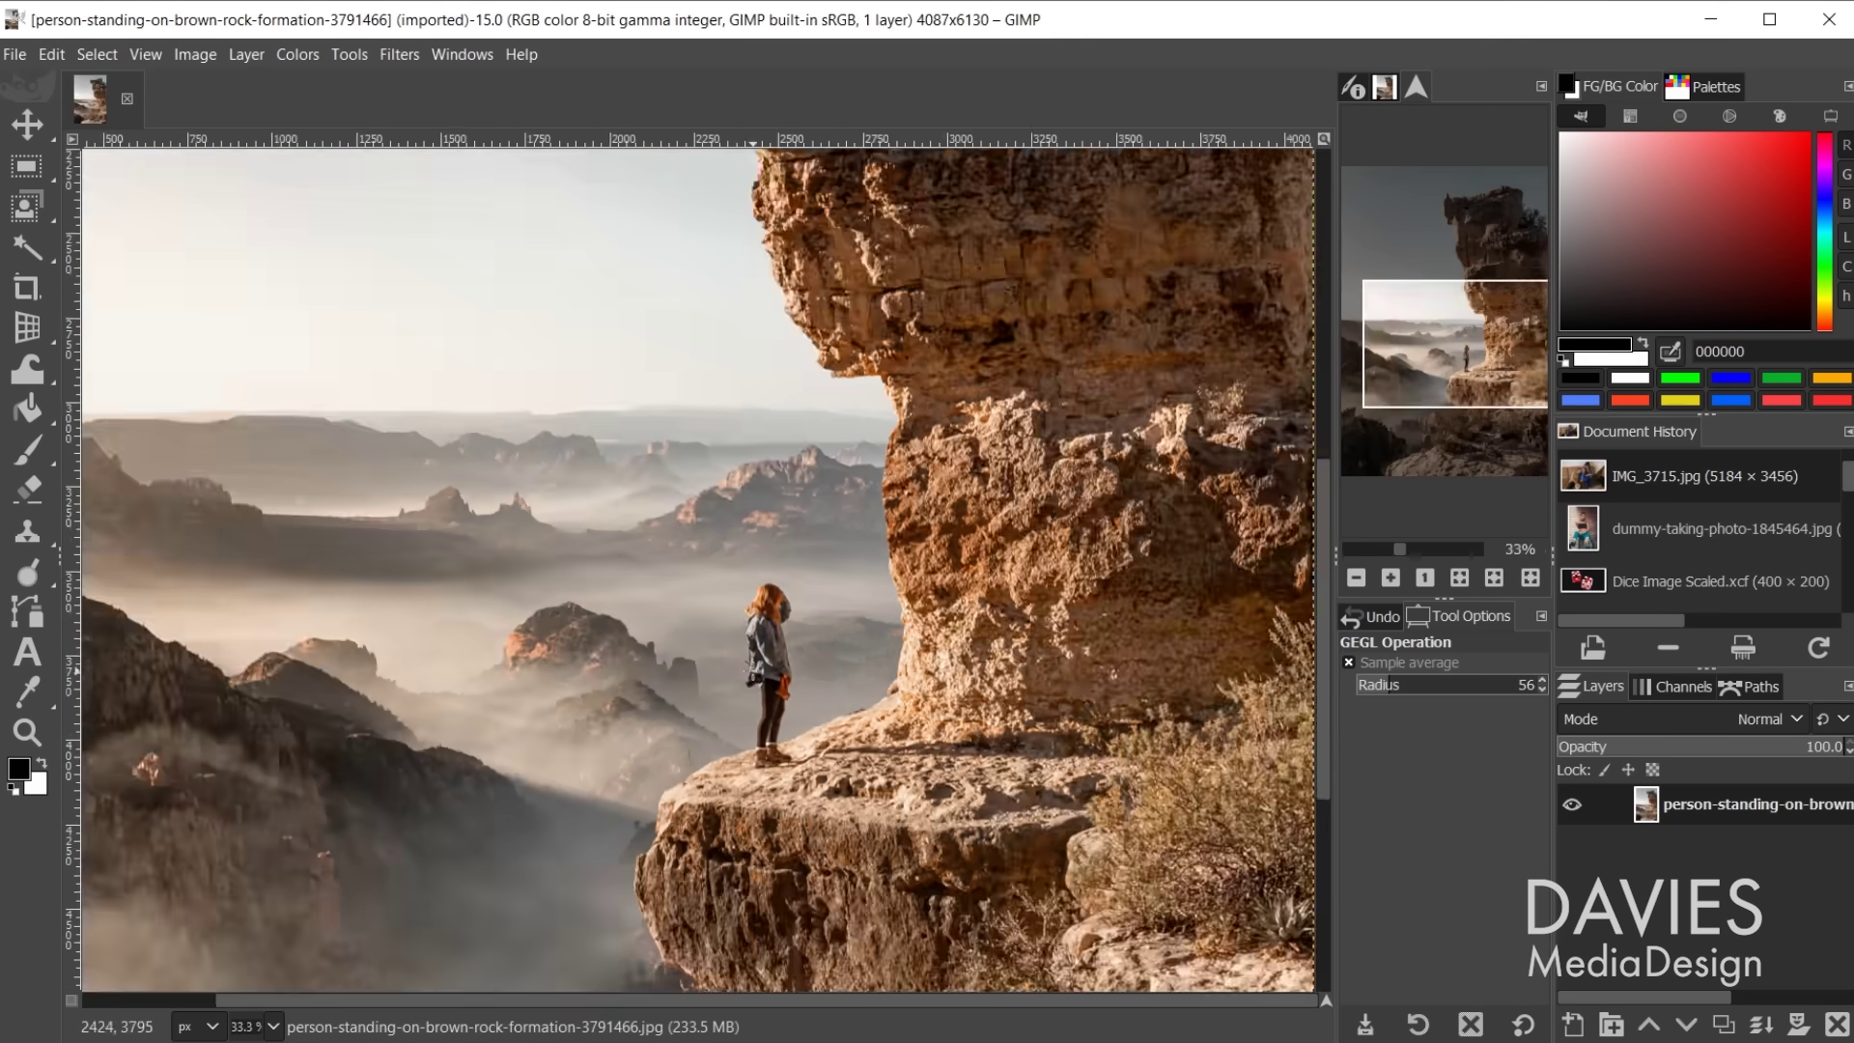
# Step: Sharpen the rock photo with Unsharp Mask at Radius 5 and Amount 0.951, checked in split view
pyautogui.click(398, 54)
pyautogui.moveTo(434, 250)
pyautogui.click(886, 432)
pyautogui.moveTo(1259, 413); pyautogui.dragTo(1292, 436)
pyautogui.click(1412, 490)
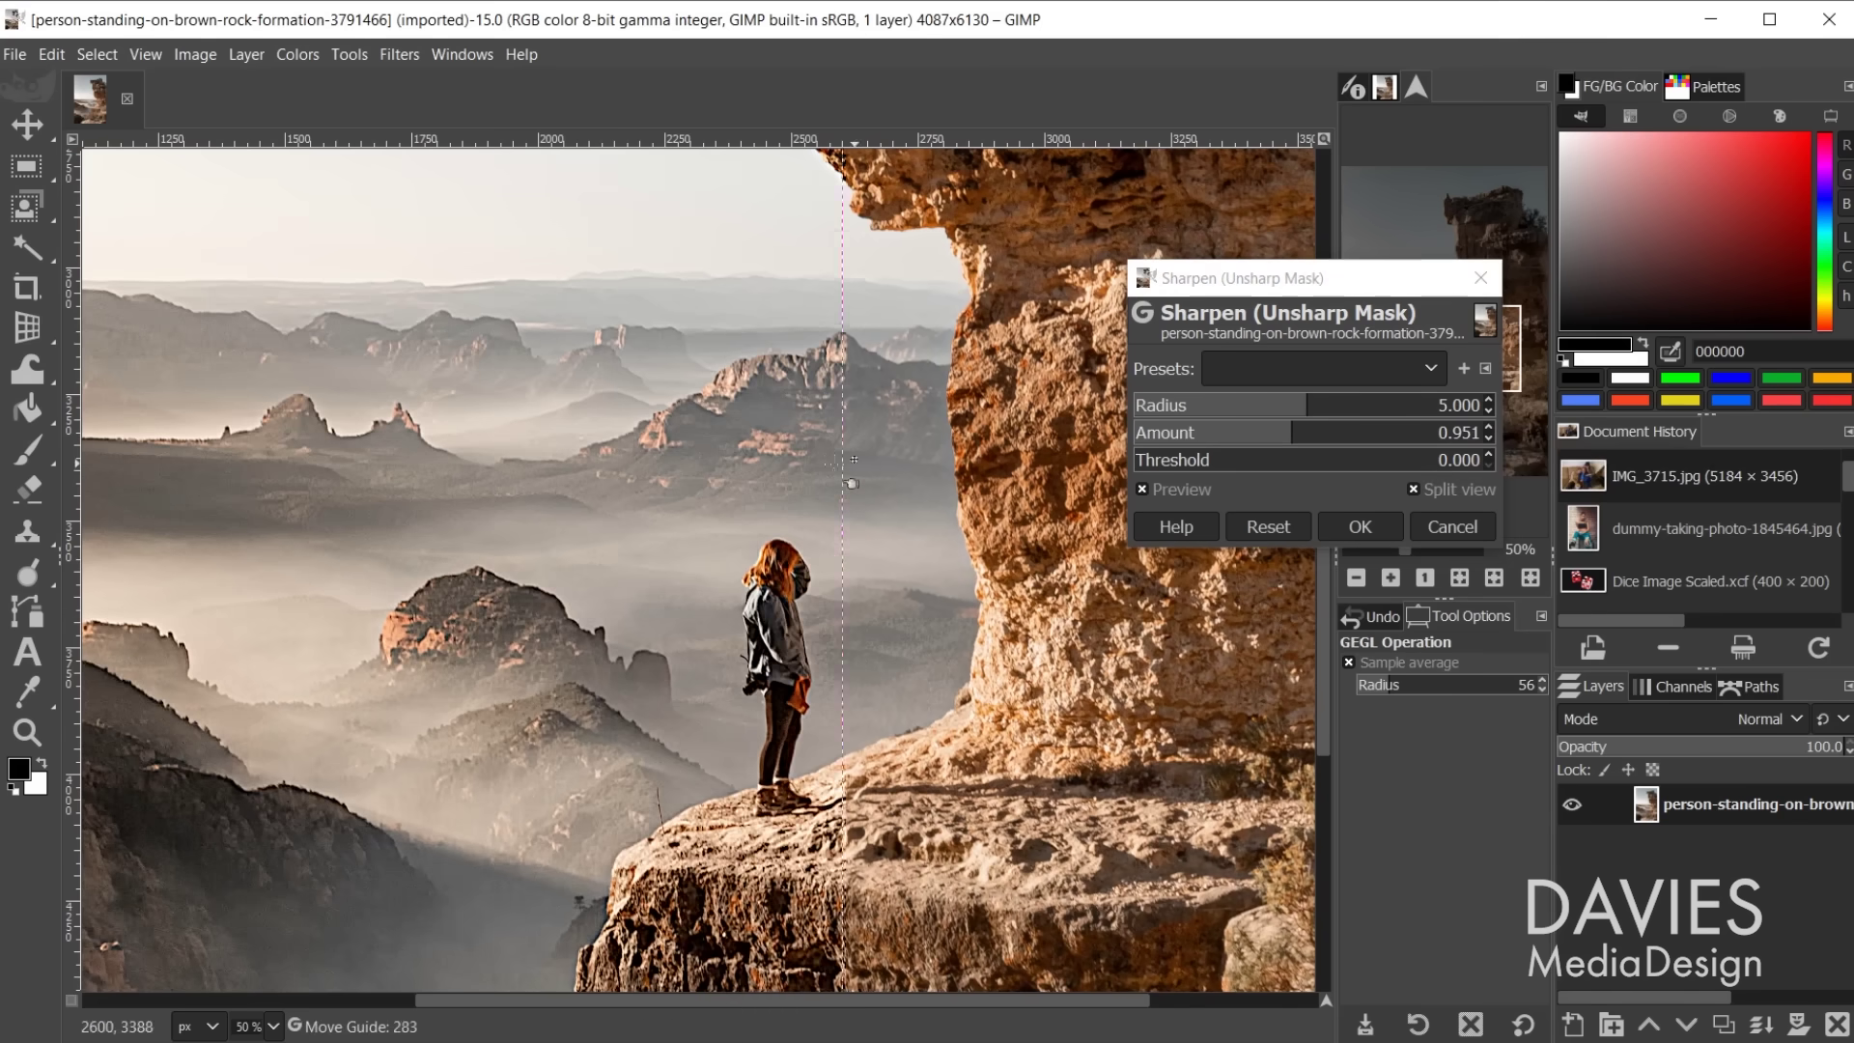
pyautogui.click(1359, 526)
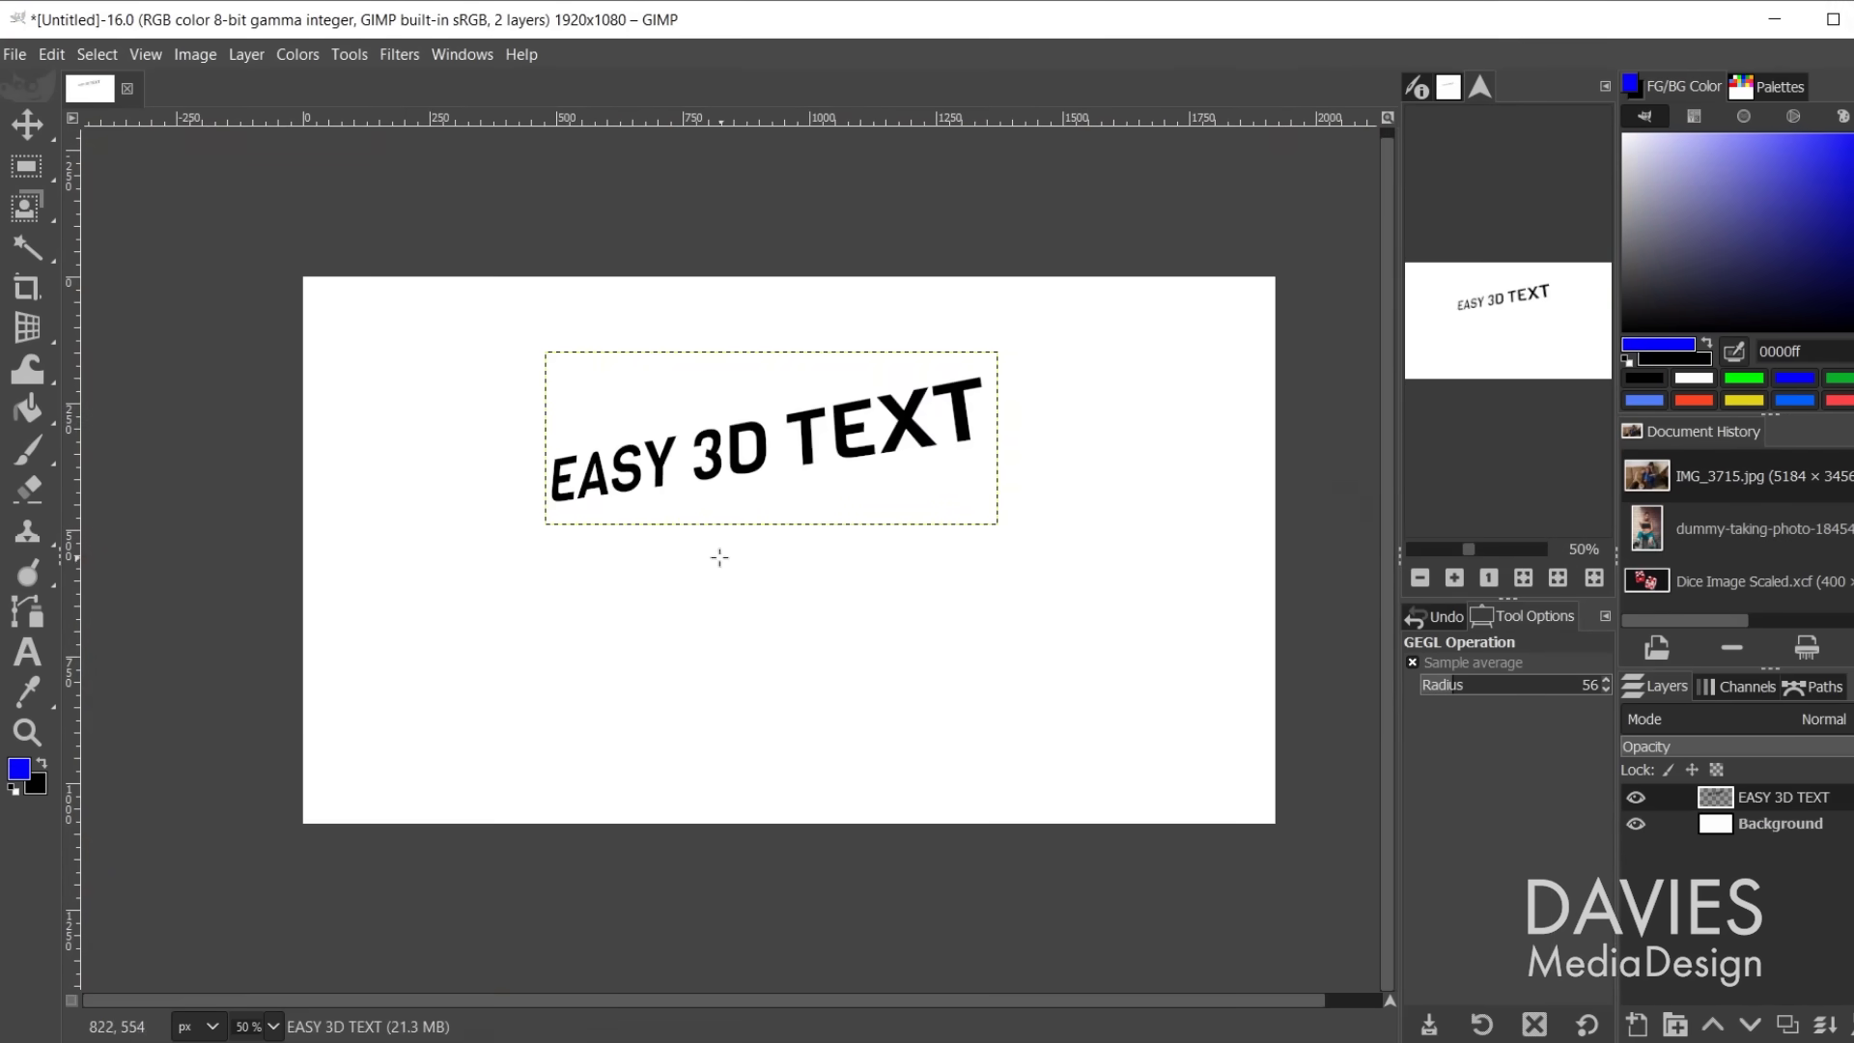
pyautogui.click(399, 55)
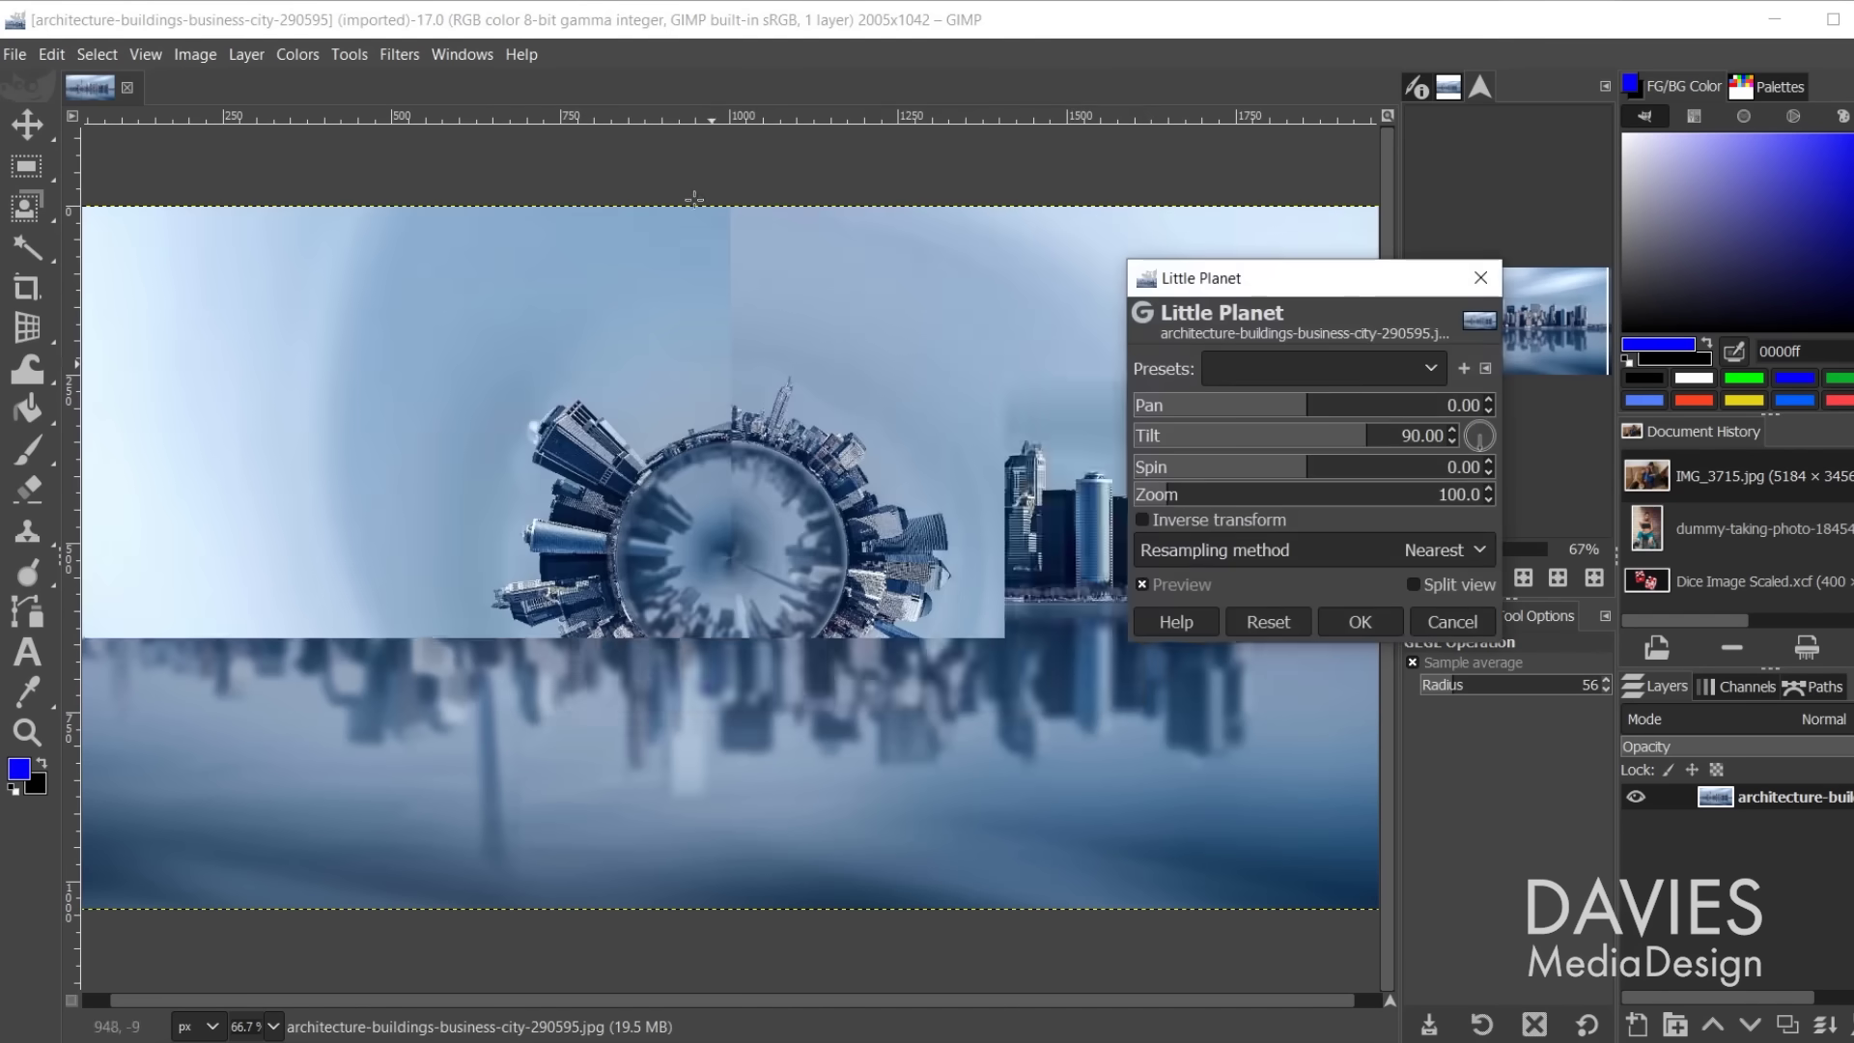
# Step: Change the Little Planet's Pan value to rotate the city skyline planet
pyautogui.moveTo(1303, 405)
pyautogui.mouseDown()
pyautogui.moveTo(1359, 407)
pyautogui.moveTo(1339, 407)
pyautogui.mouseUp()
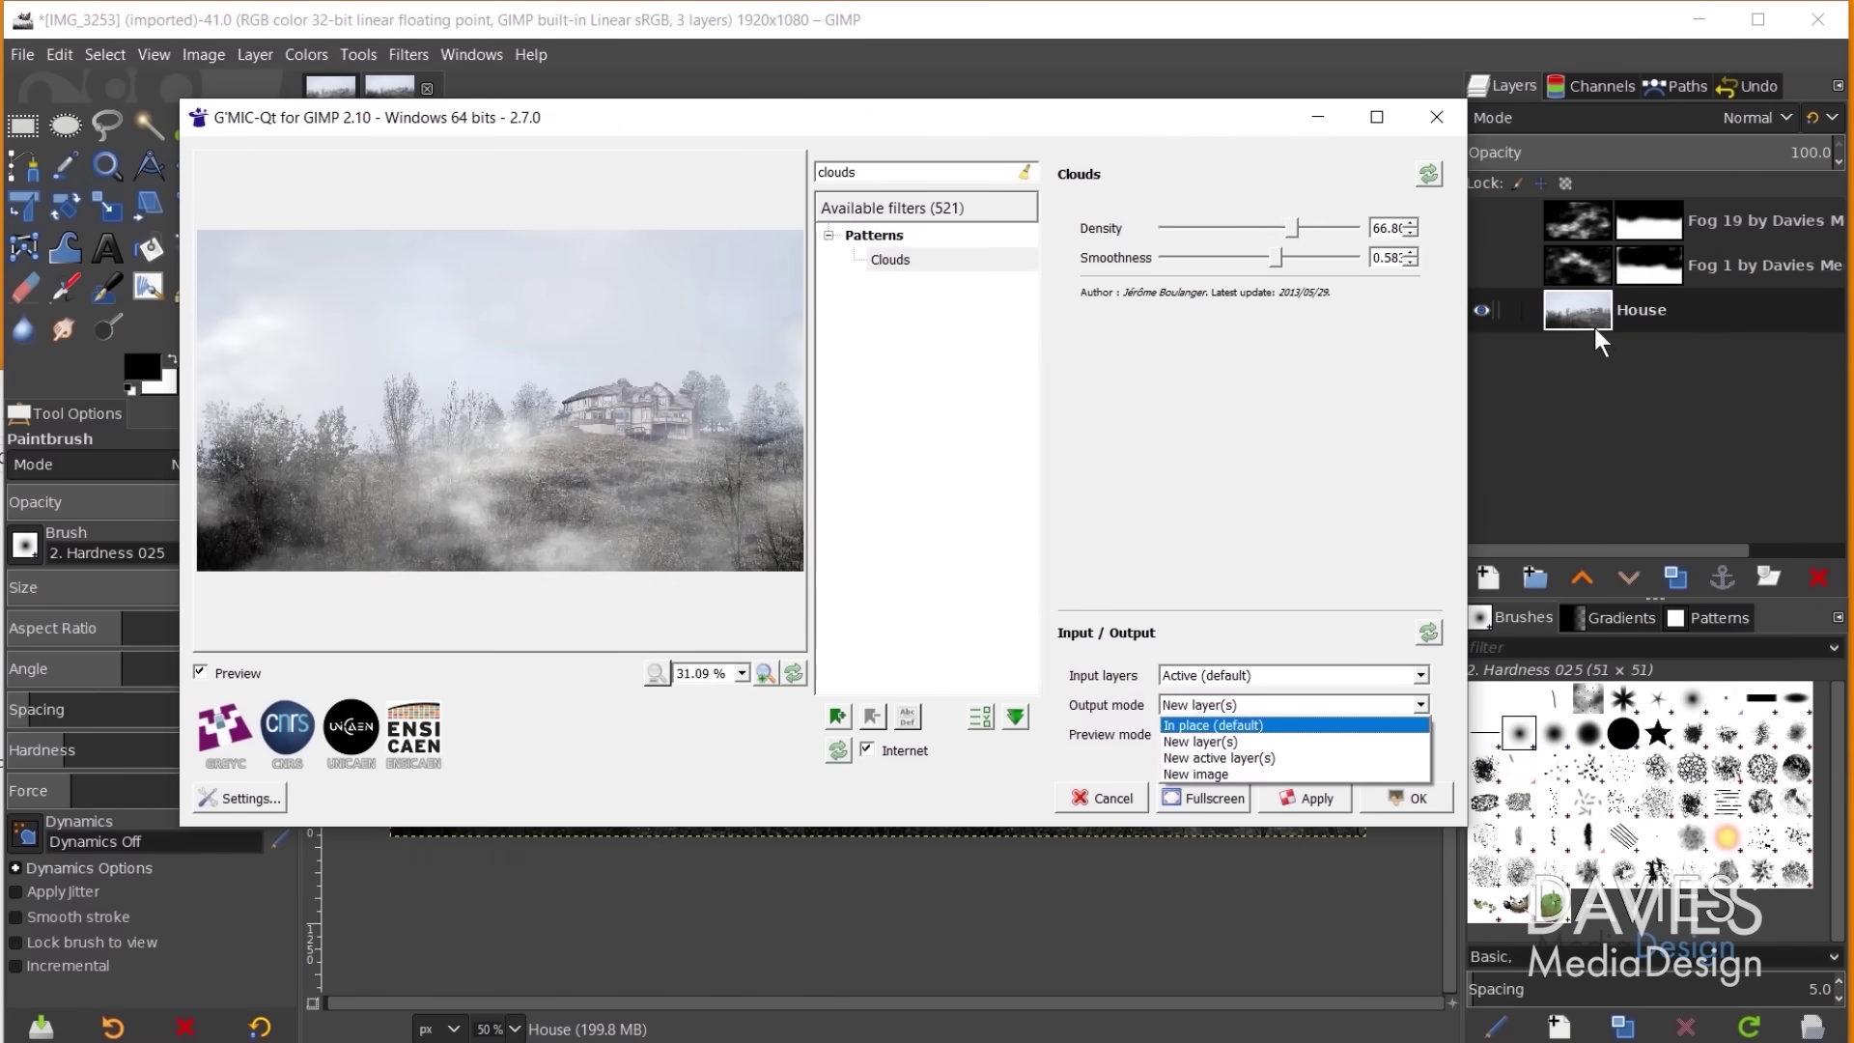
# Step: Apply the G'MIC Clouds filter with output sent to a new layer
pyautogui.click(1390, 741)
pyautogui.click(1316, 798)
pyautogui.click(1437, 117)
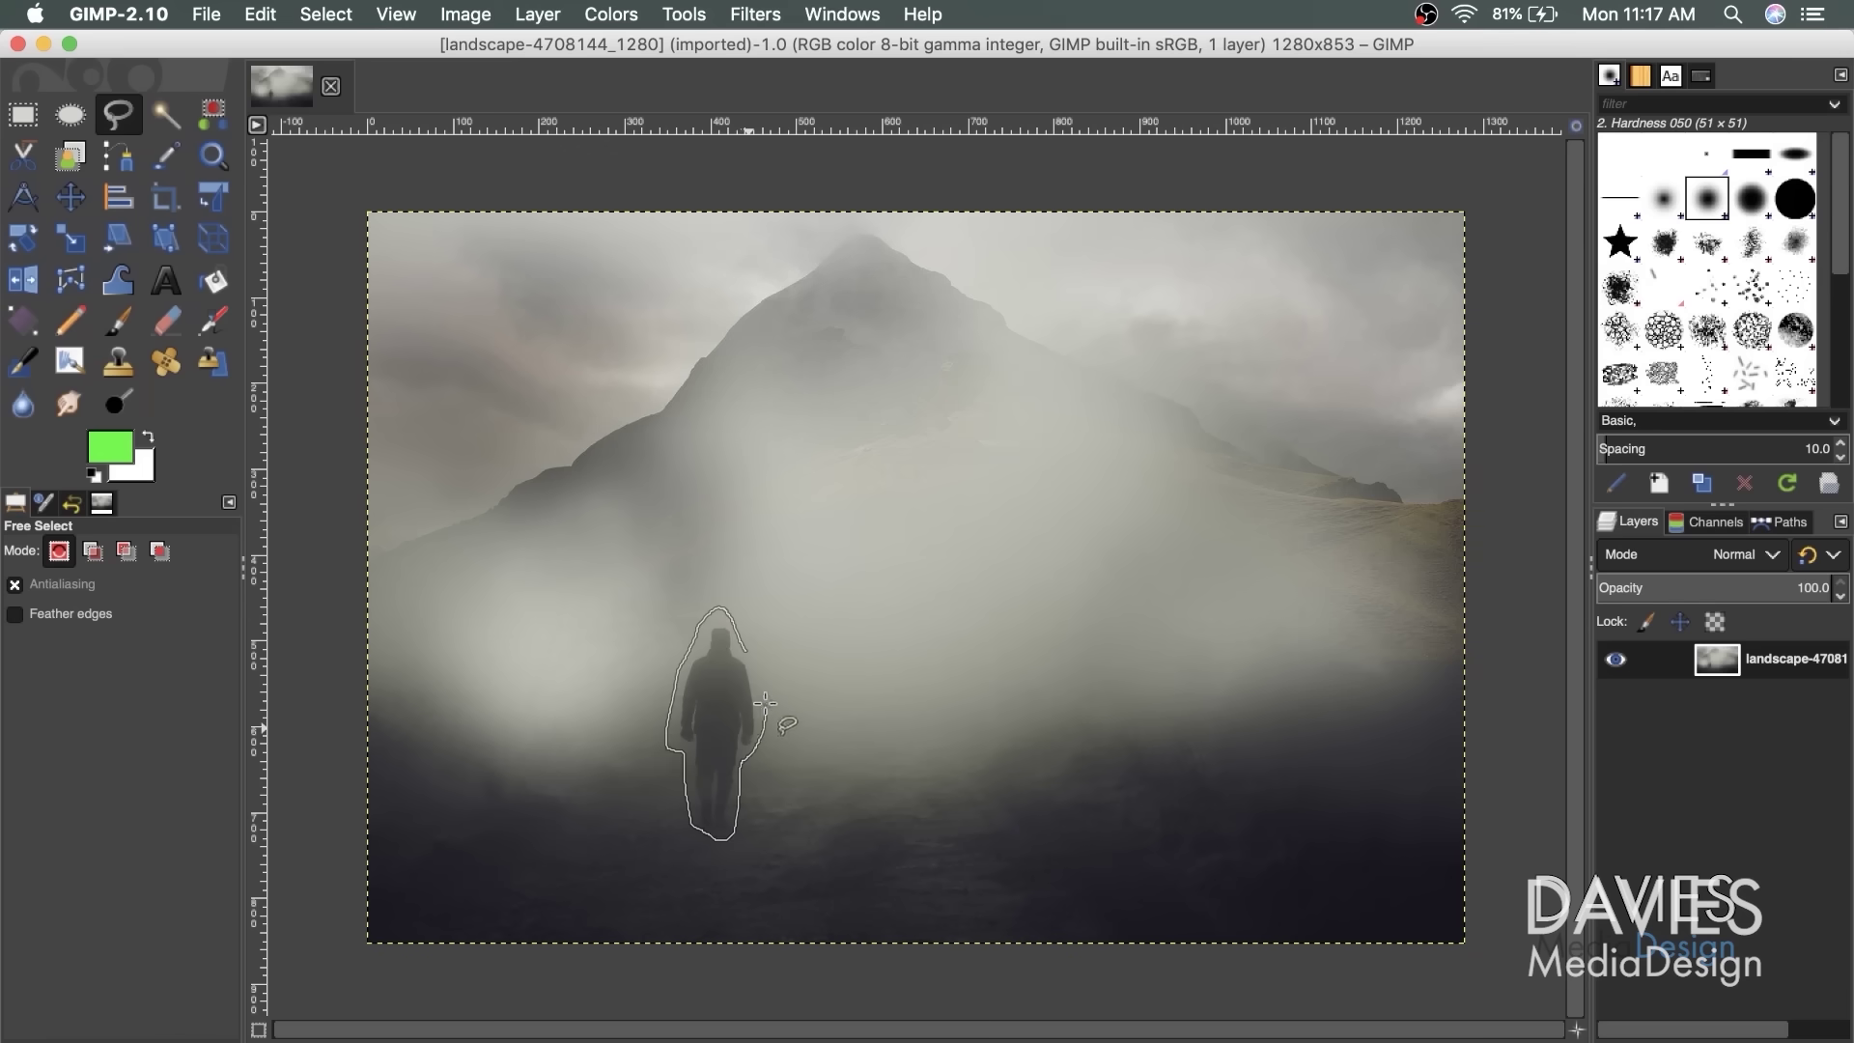
# Step: Select around the walking figure and remove it with Heal selection
pyautogui.click(738, 737)
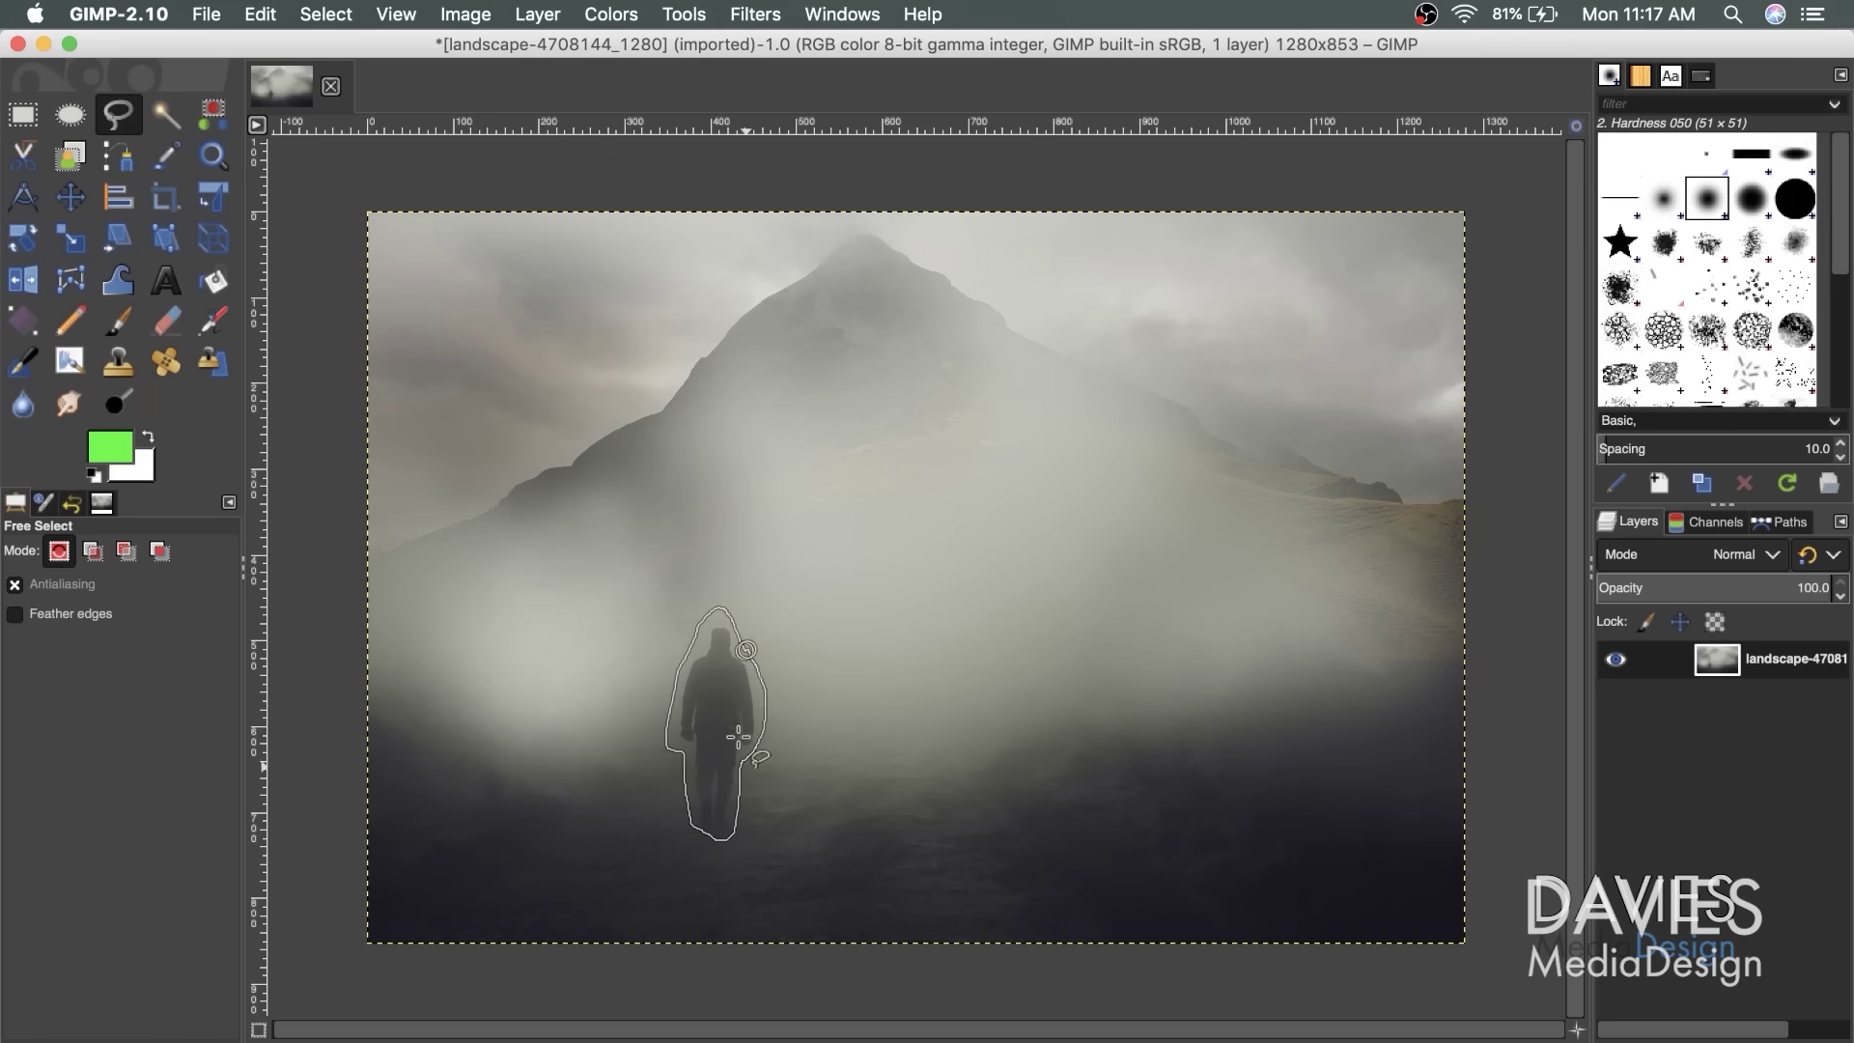
pyautogui.click(755, 13)
pyautogui.moveTo(792, 170)
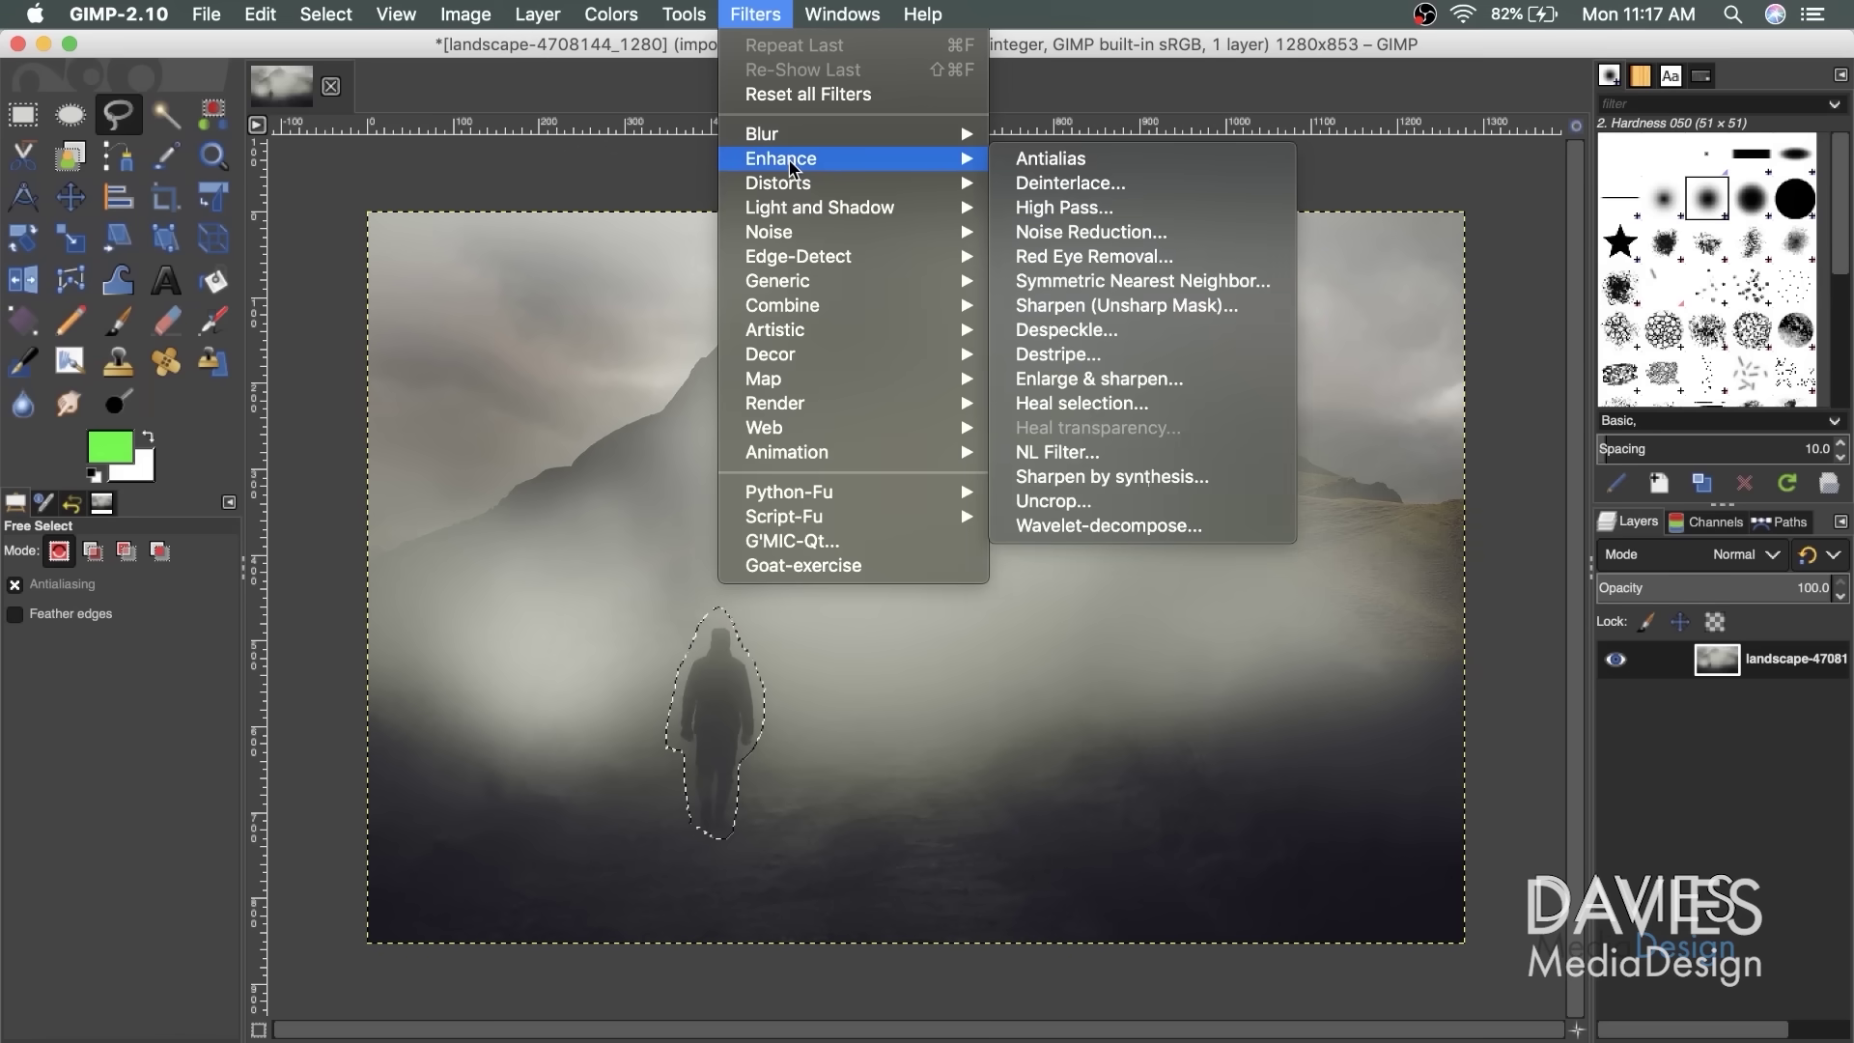
pyautogui.click(1043, 399)
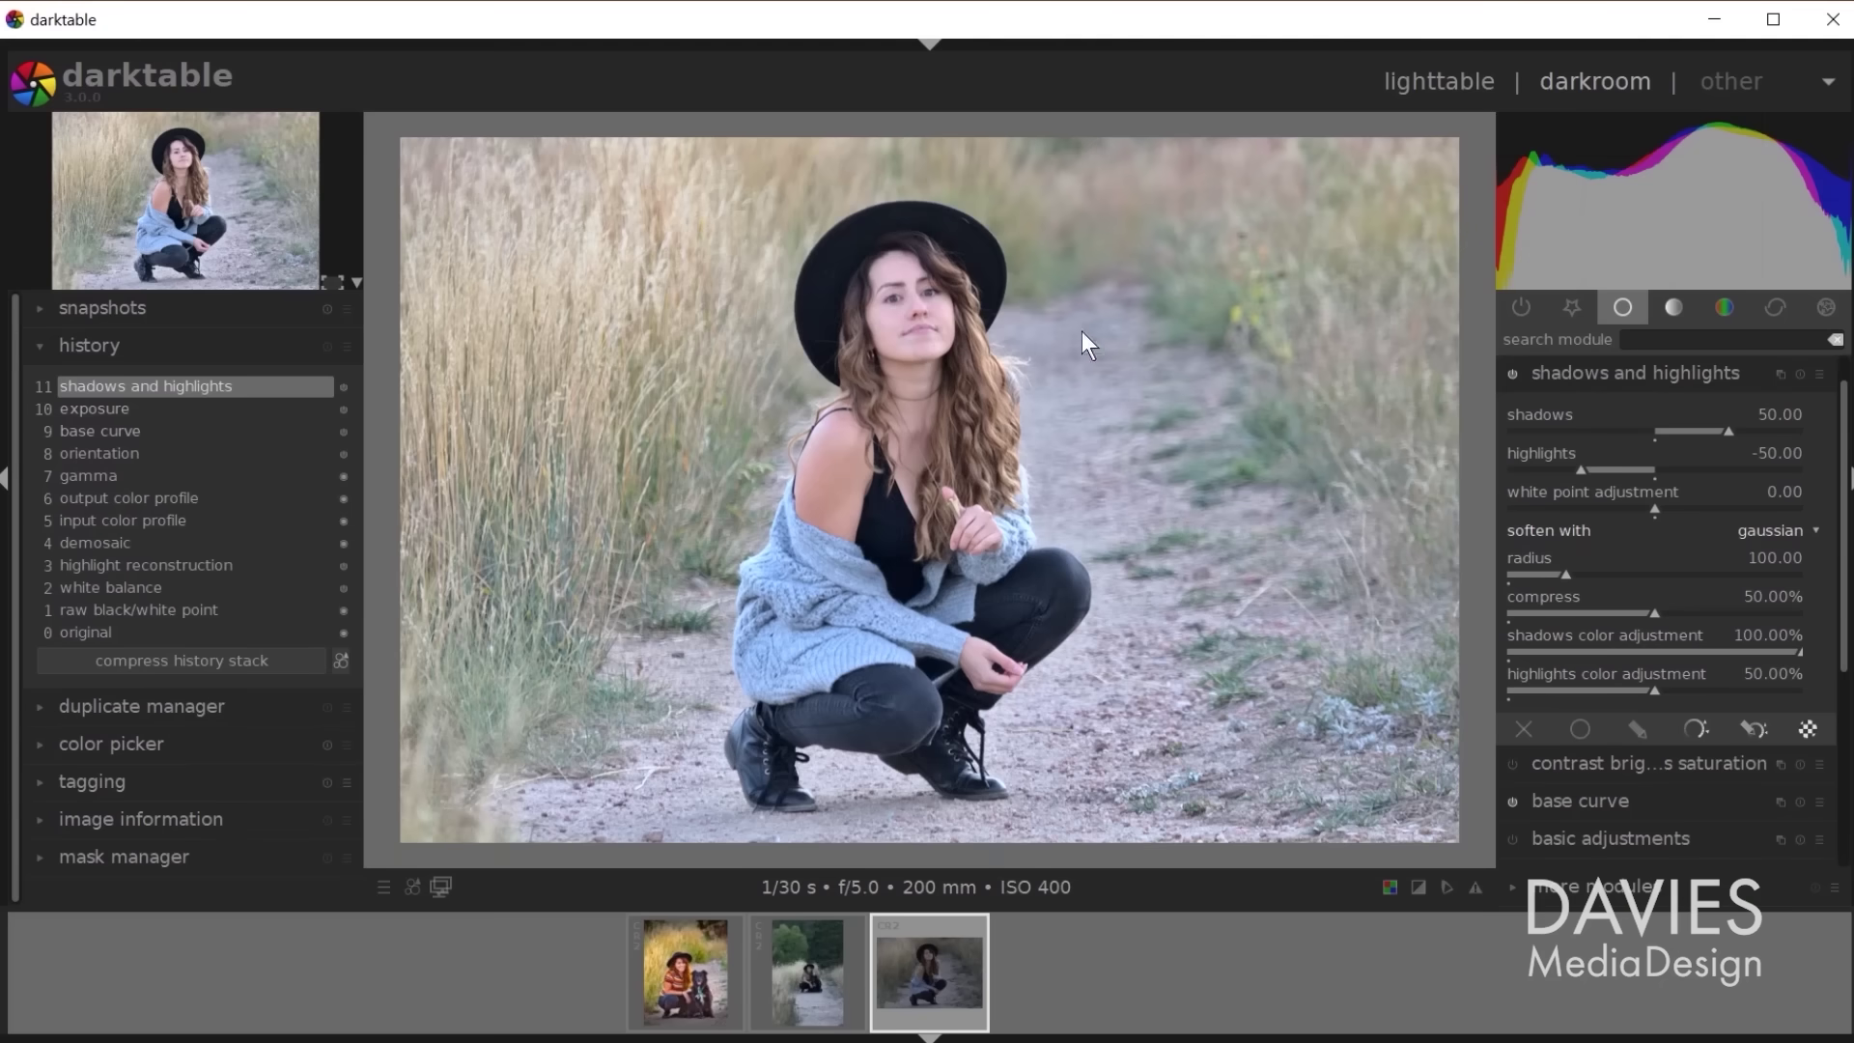
# Step: Compare shadows and highlights off and on, then push the shadows slider higher
pyautogui.click(1511, 375)
pyautogui.click(1512, 376)
pyautogui.moveTo(1744, 431); pyautogui.dragTo(1764, 432)
pyautogui.scroll(4, 1021, 618)
pyautogui.scroll(-4, 1006, 628)
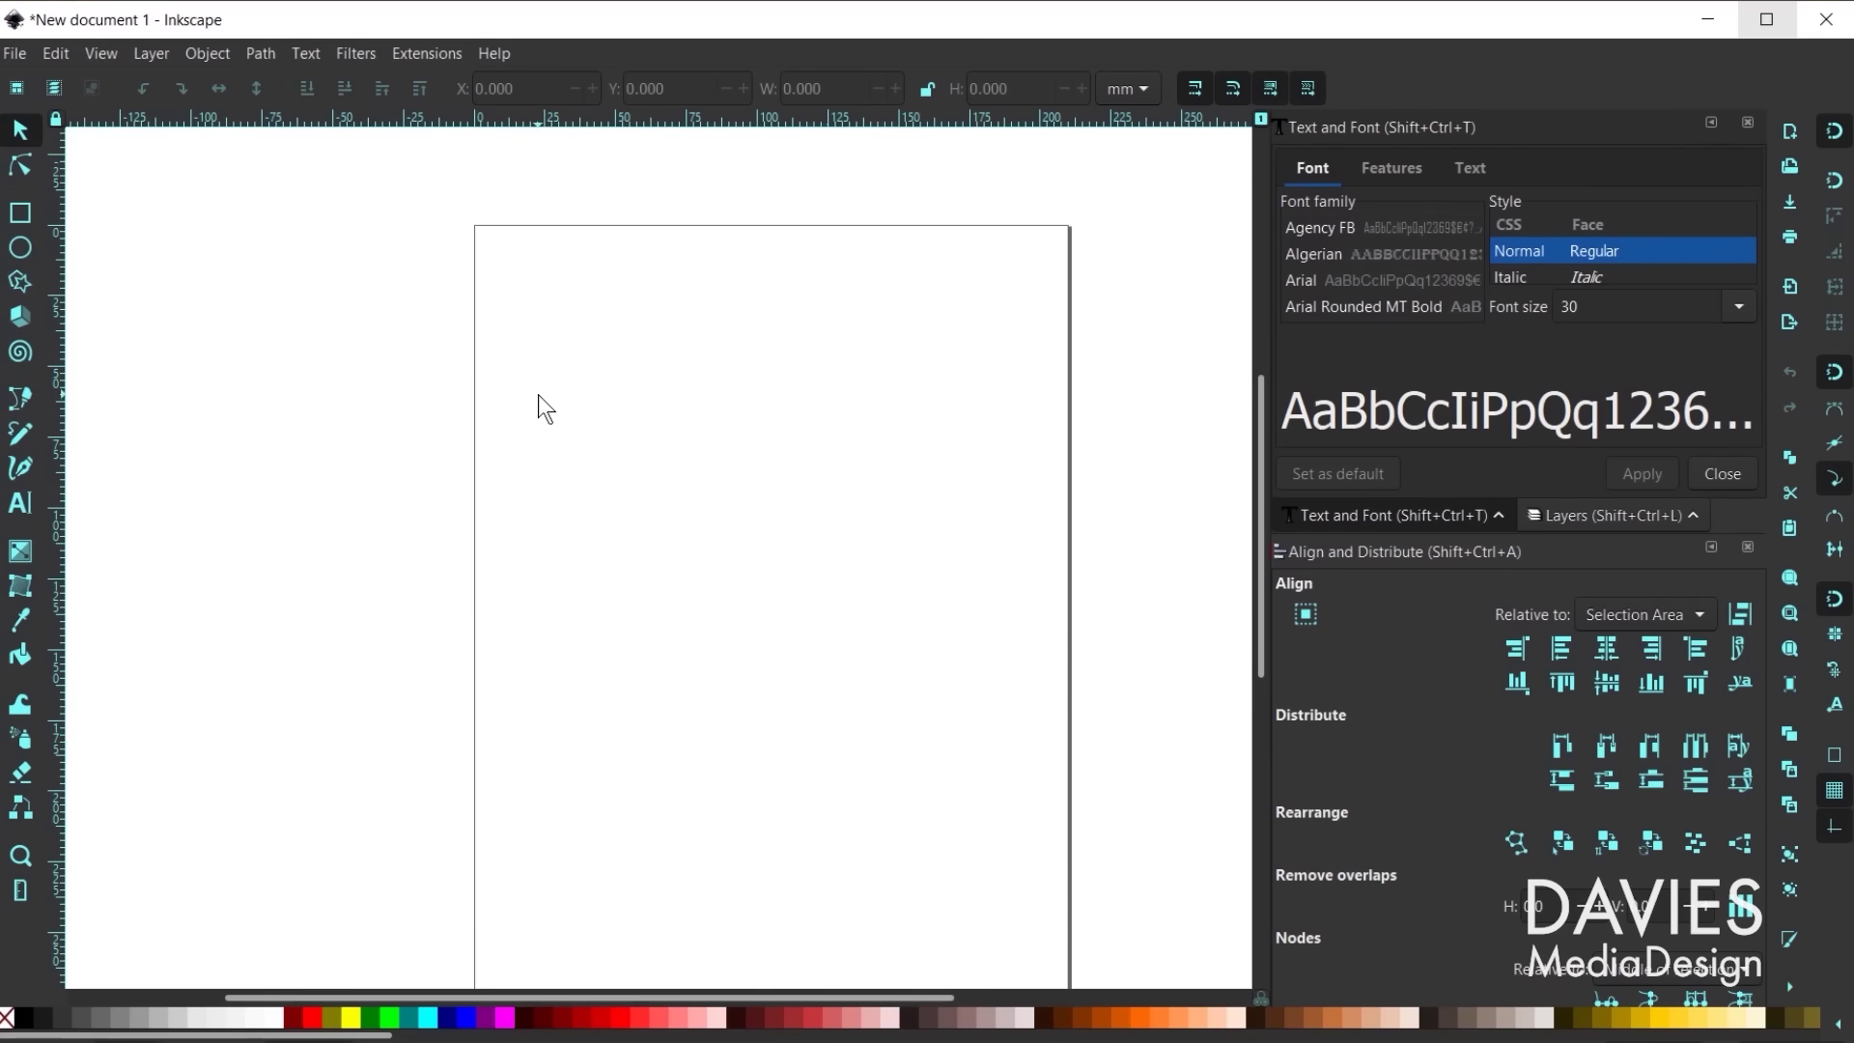
pyautogui.click(14, 53)
pyautogui.click(68, 137)
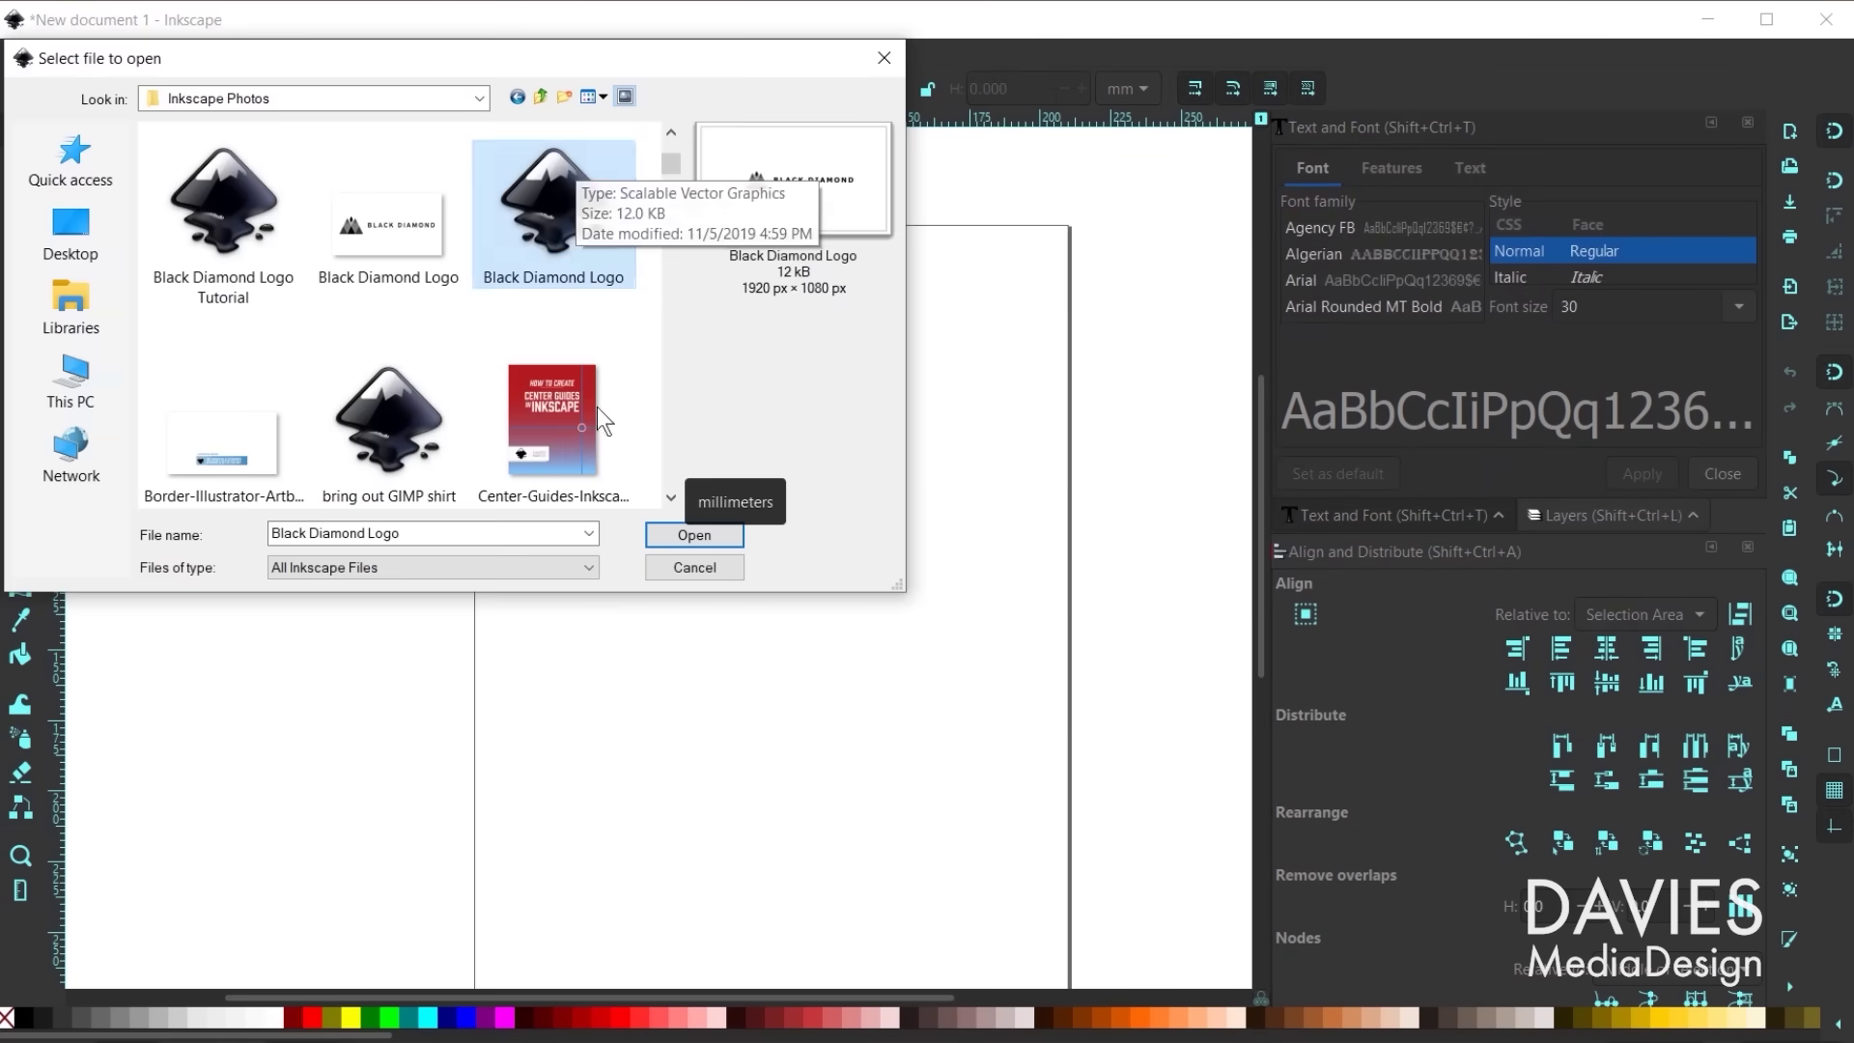
# Step: Open Black Diamond Logo and split the view so outlines cover most of the logo
pyautogui.doubleClick(560, 198)
pyautogui.press('ctrl+KP_5')
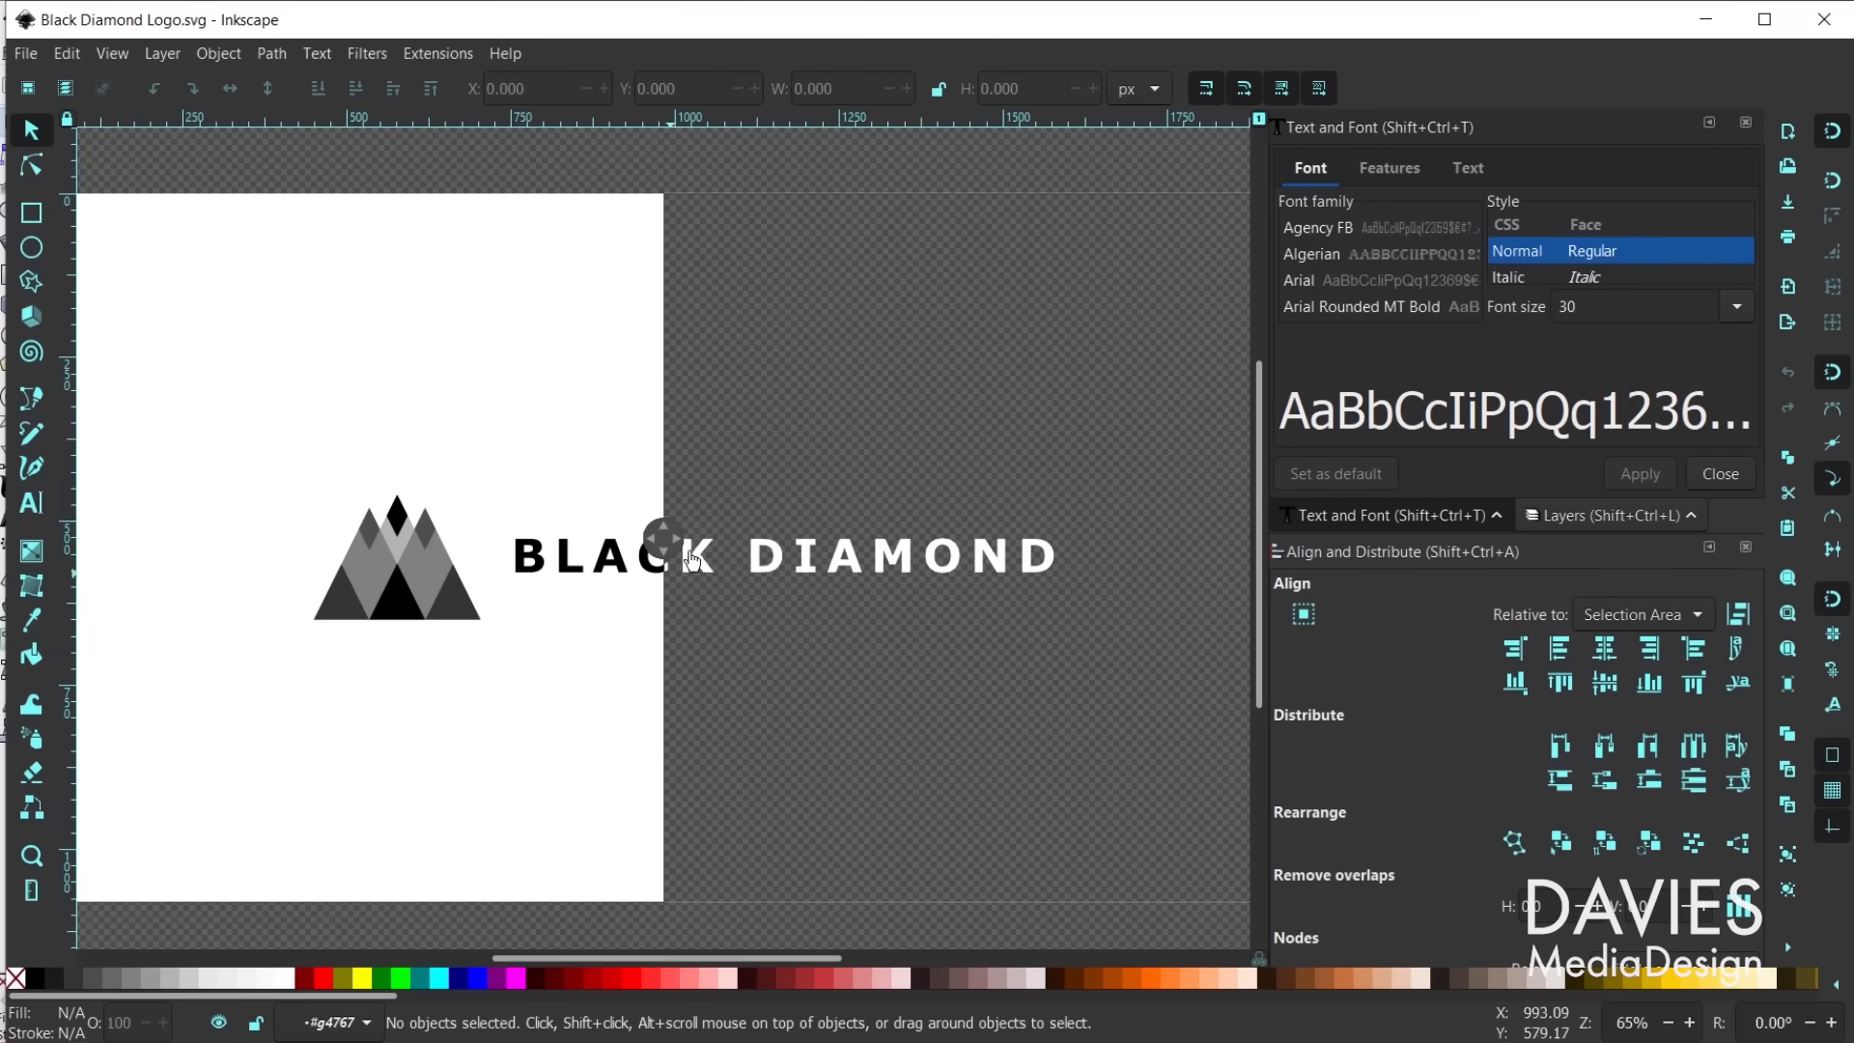
pyautogui.moveTo(662, 537); pyautogui.dragTo(241, 528)
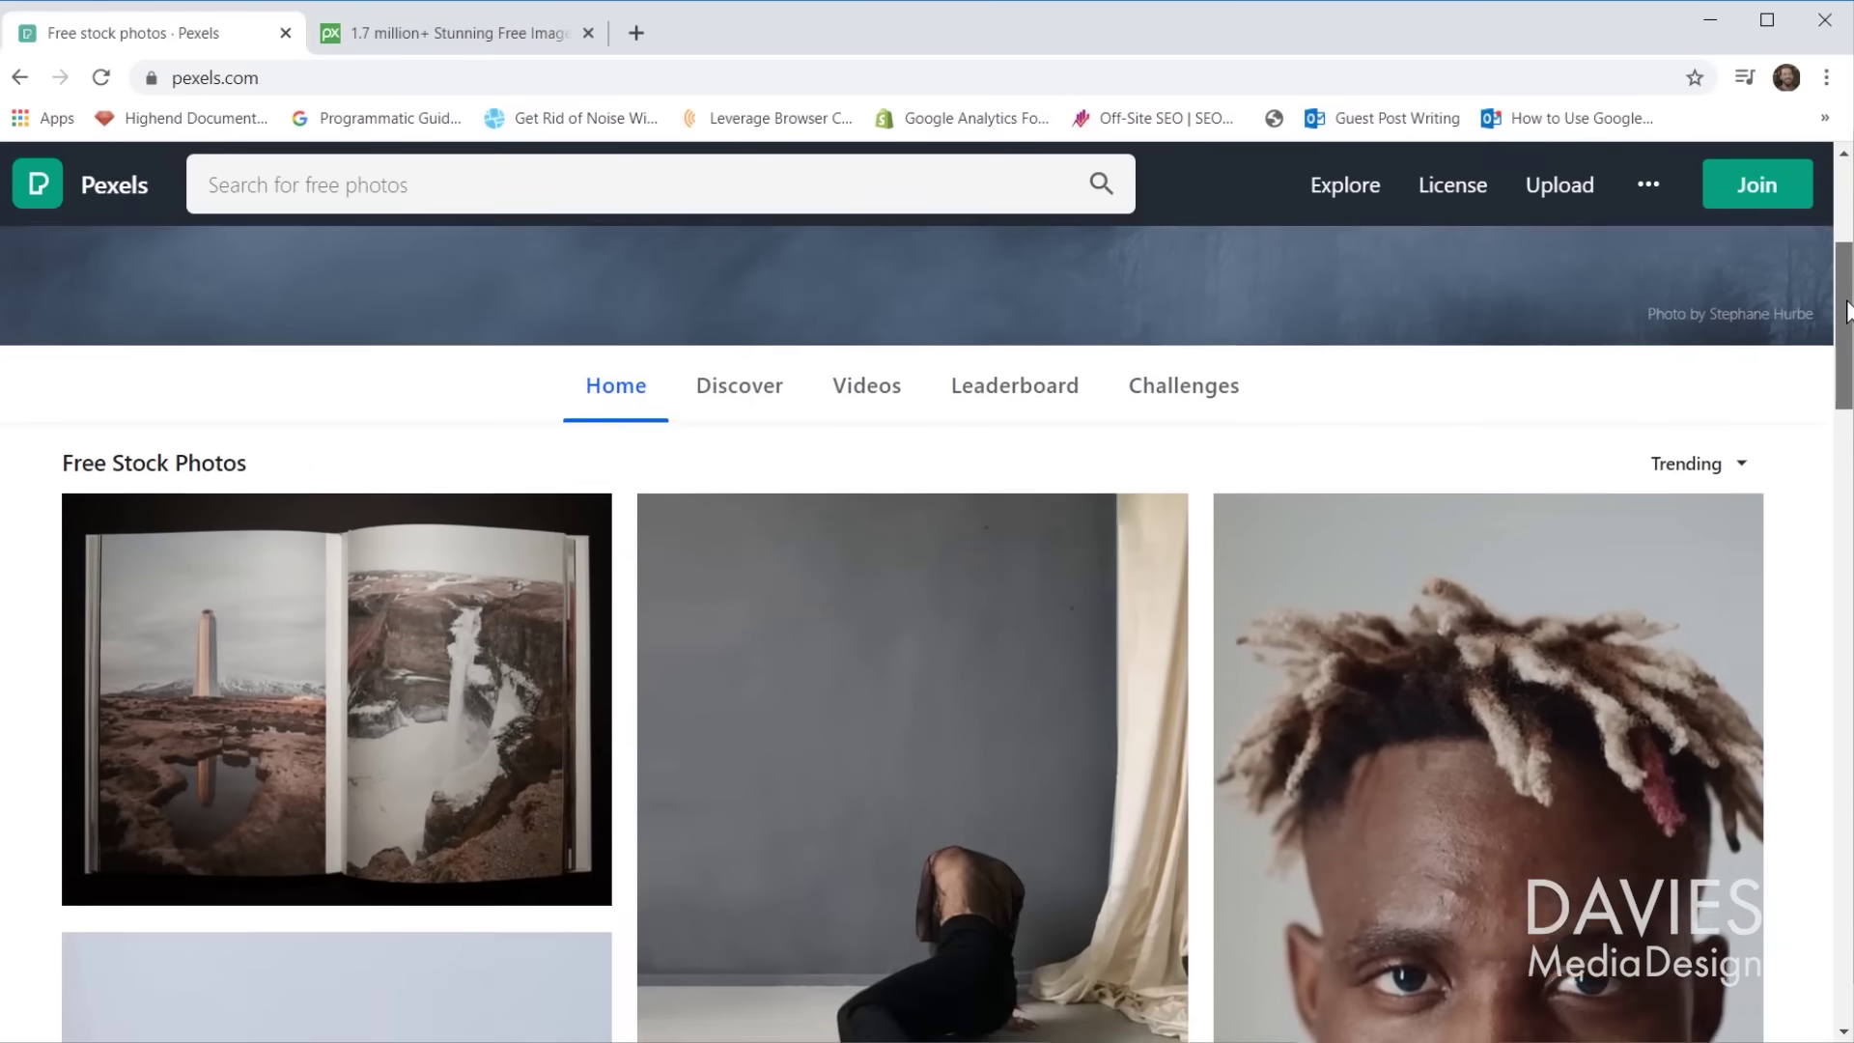
# Step: Scroll Pexels, then switch to the Pixabay tab and scroll its free photo grid
pyautogui.scroll(-5, 1847, 220)
pyautogui.hotkey('ctrl', 'Tab')
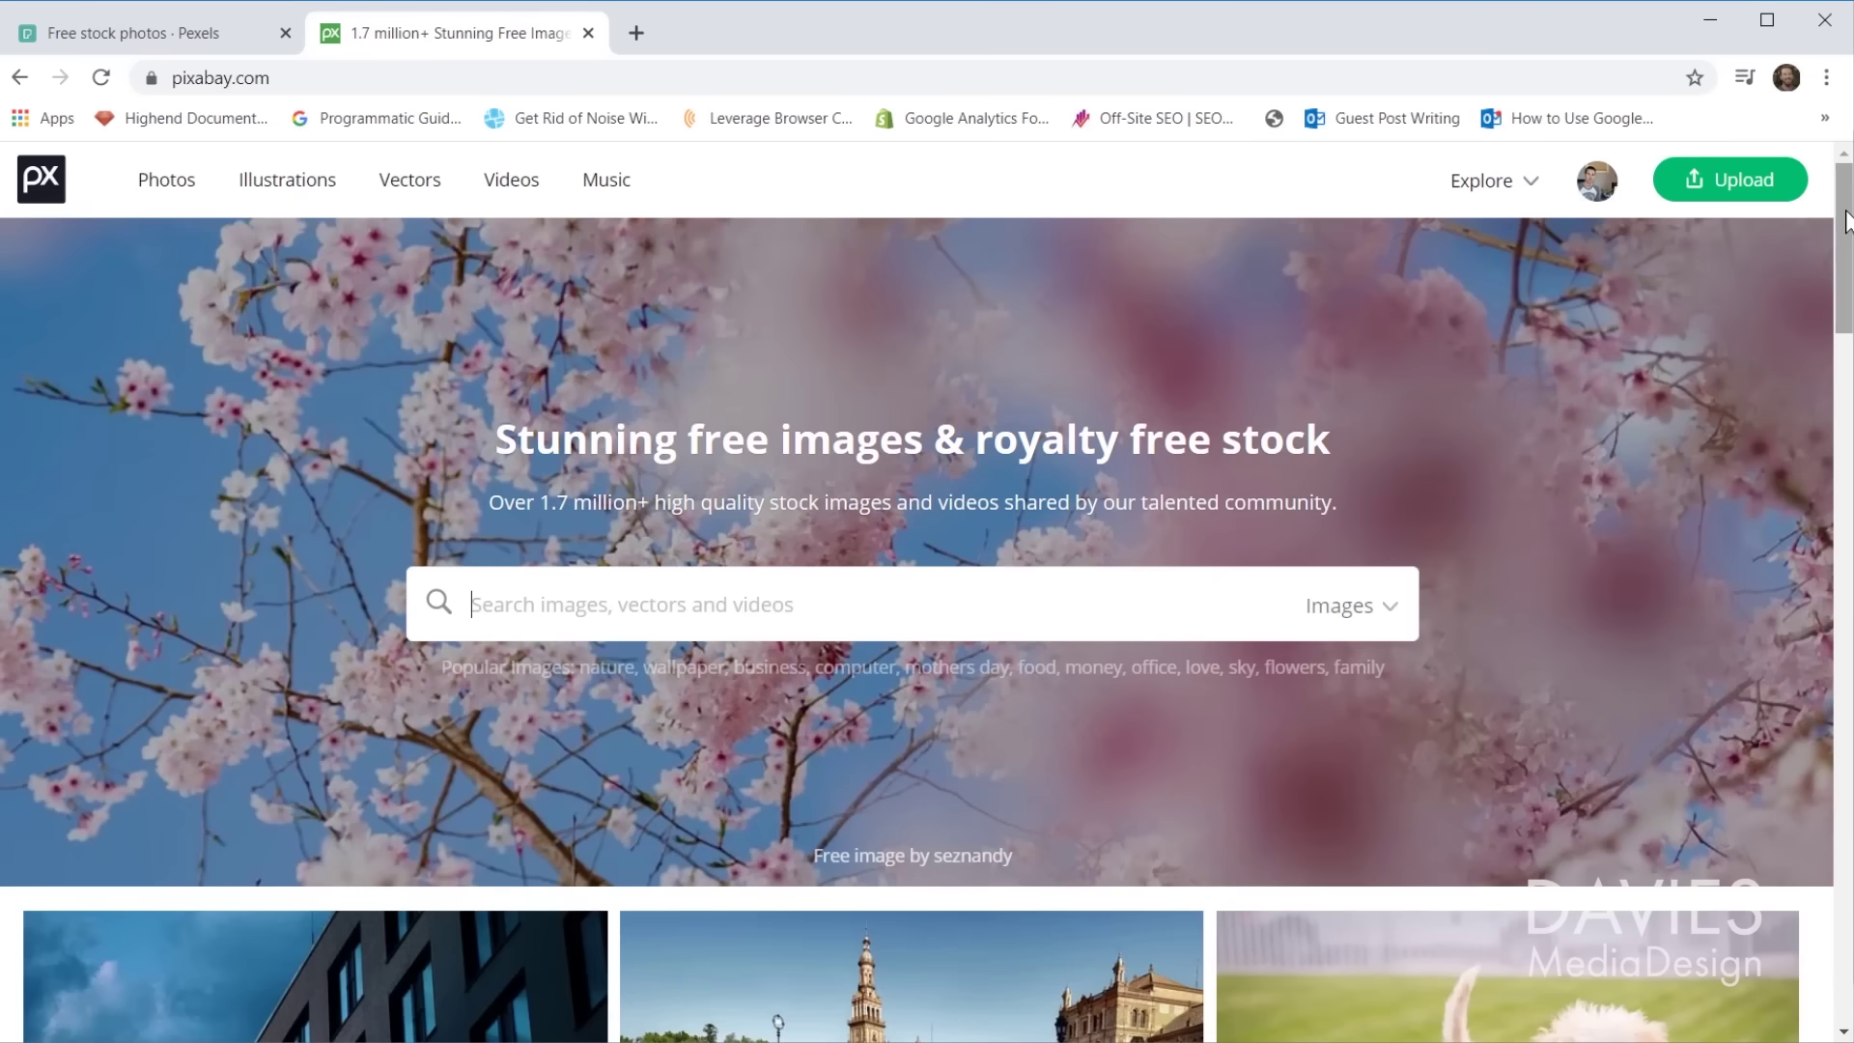
pyautogui.scroll(-11, 1846, 220)
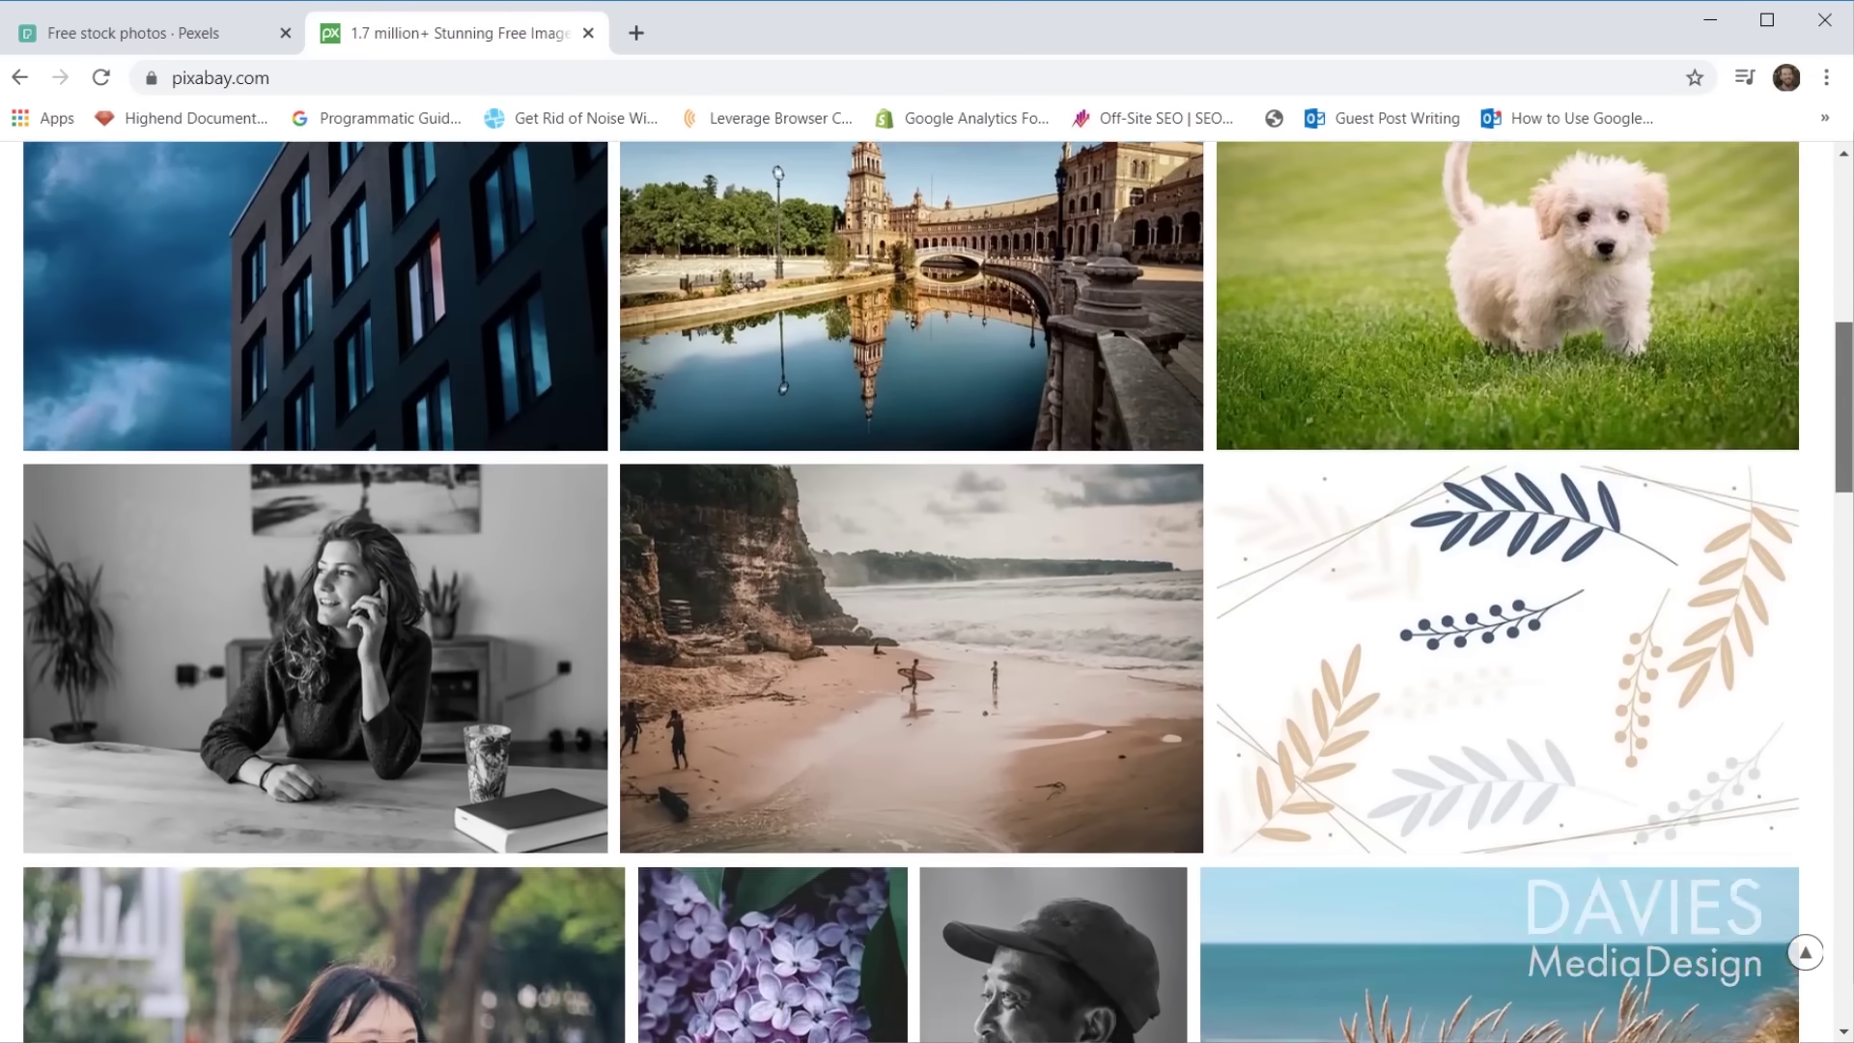
pyautogui.scroll(-12, 911, 589)
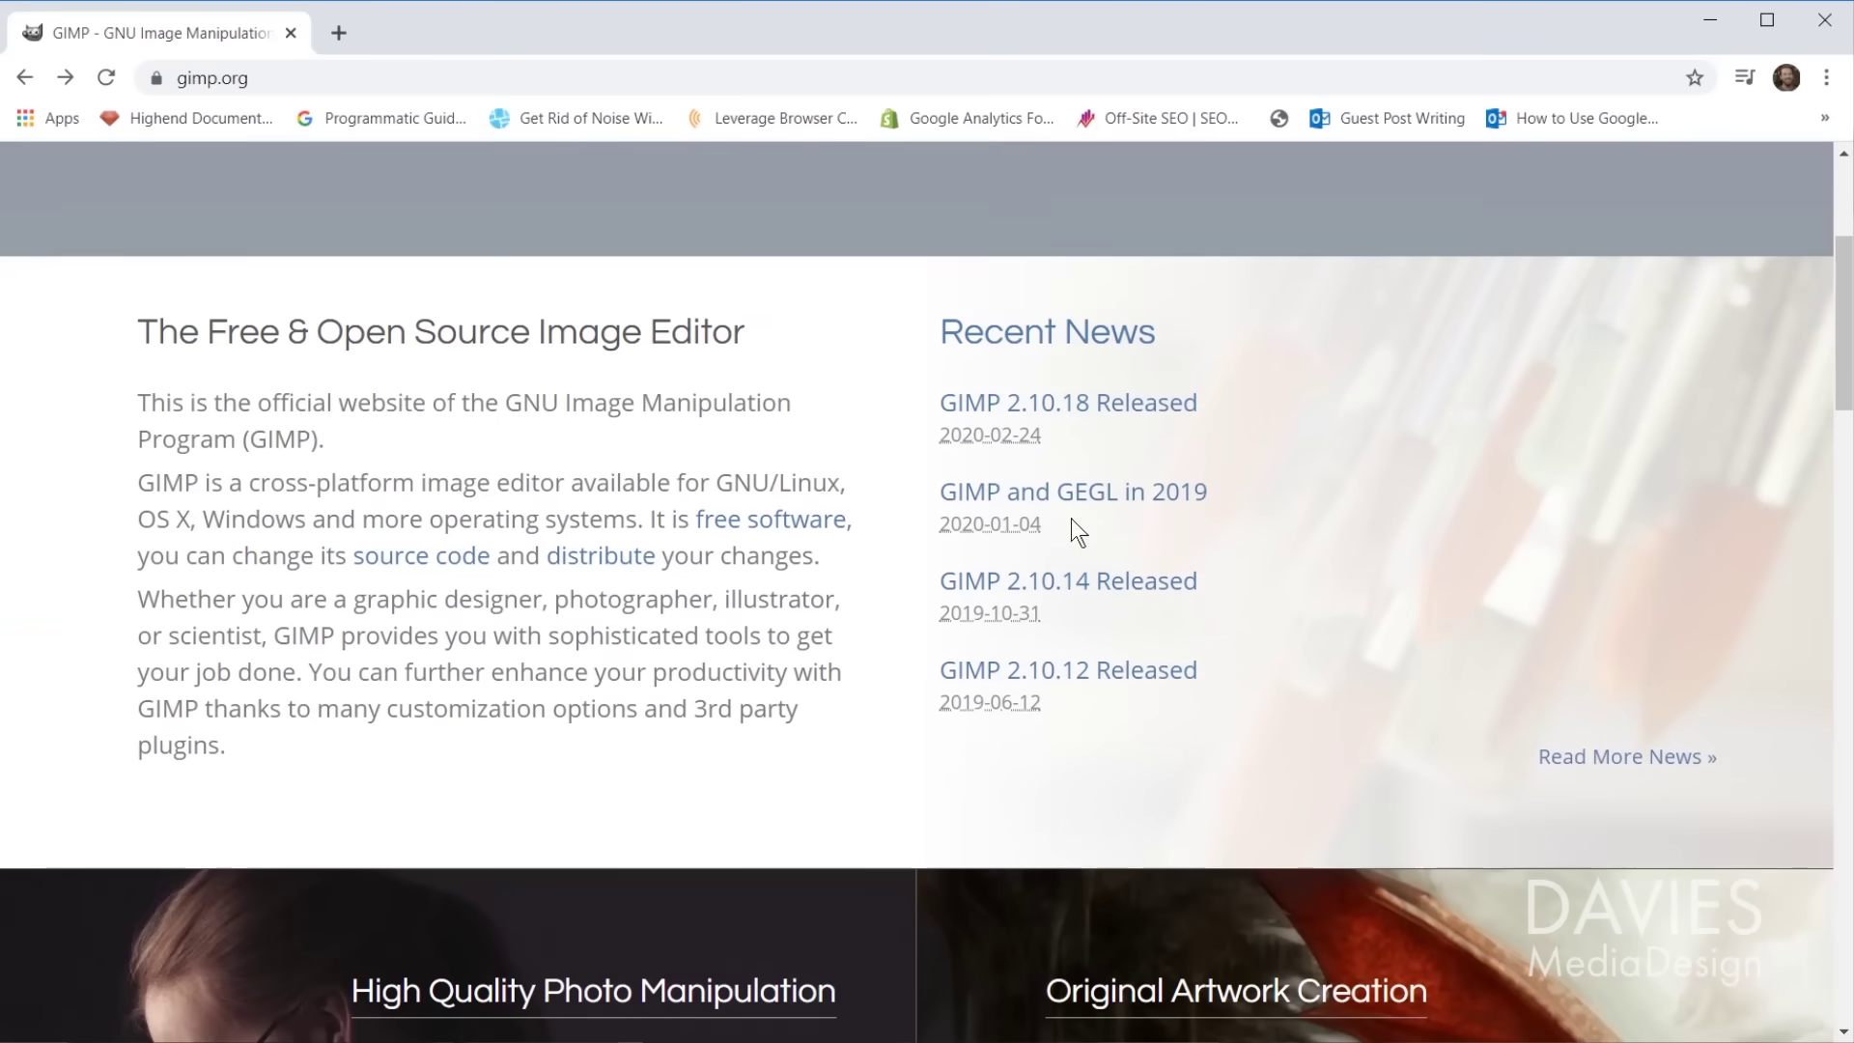
# Step: Open the GIMP 2.10.18 downloads page, then scroll through Adobe's Fixed issues page
pyautogui.scroll(5, 1256, 589)
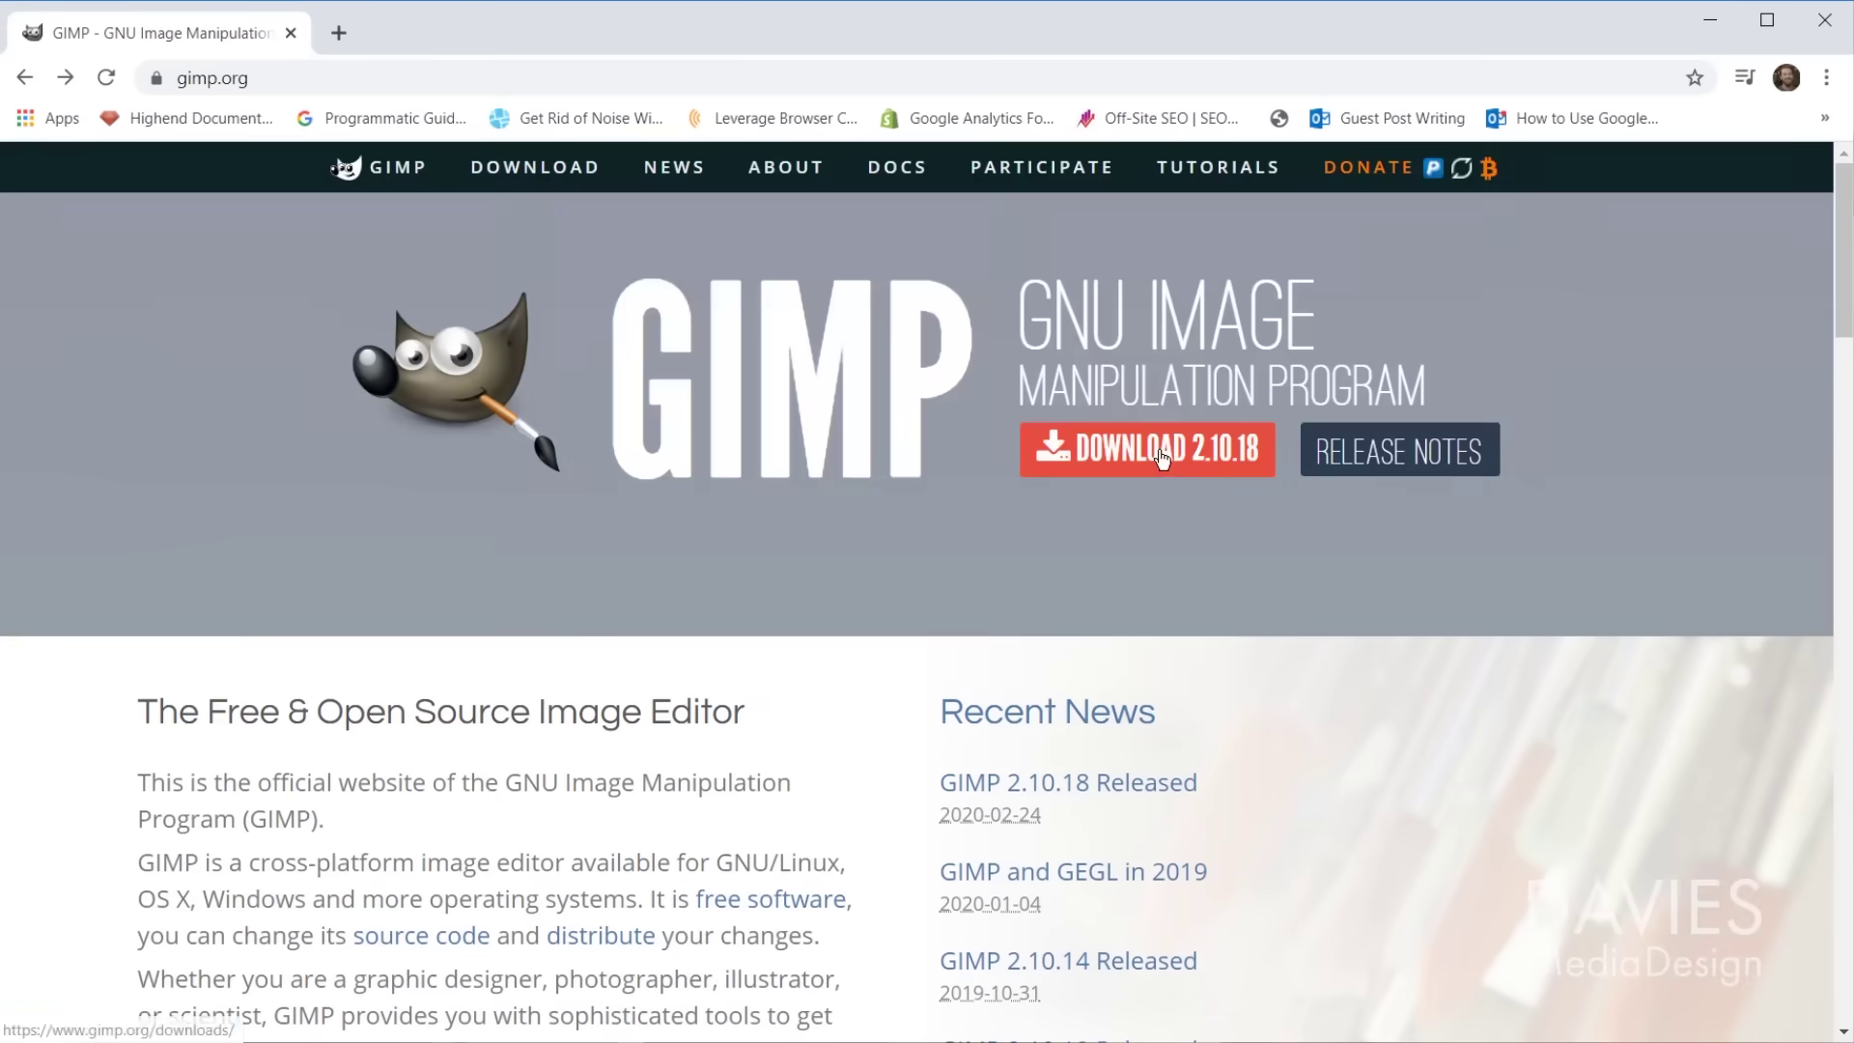
pyautogui.click(1173, 333)
pyautogui.scroll(-5, 1187, 746)
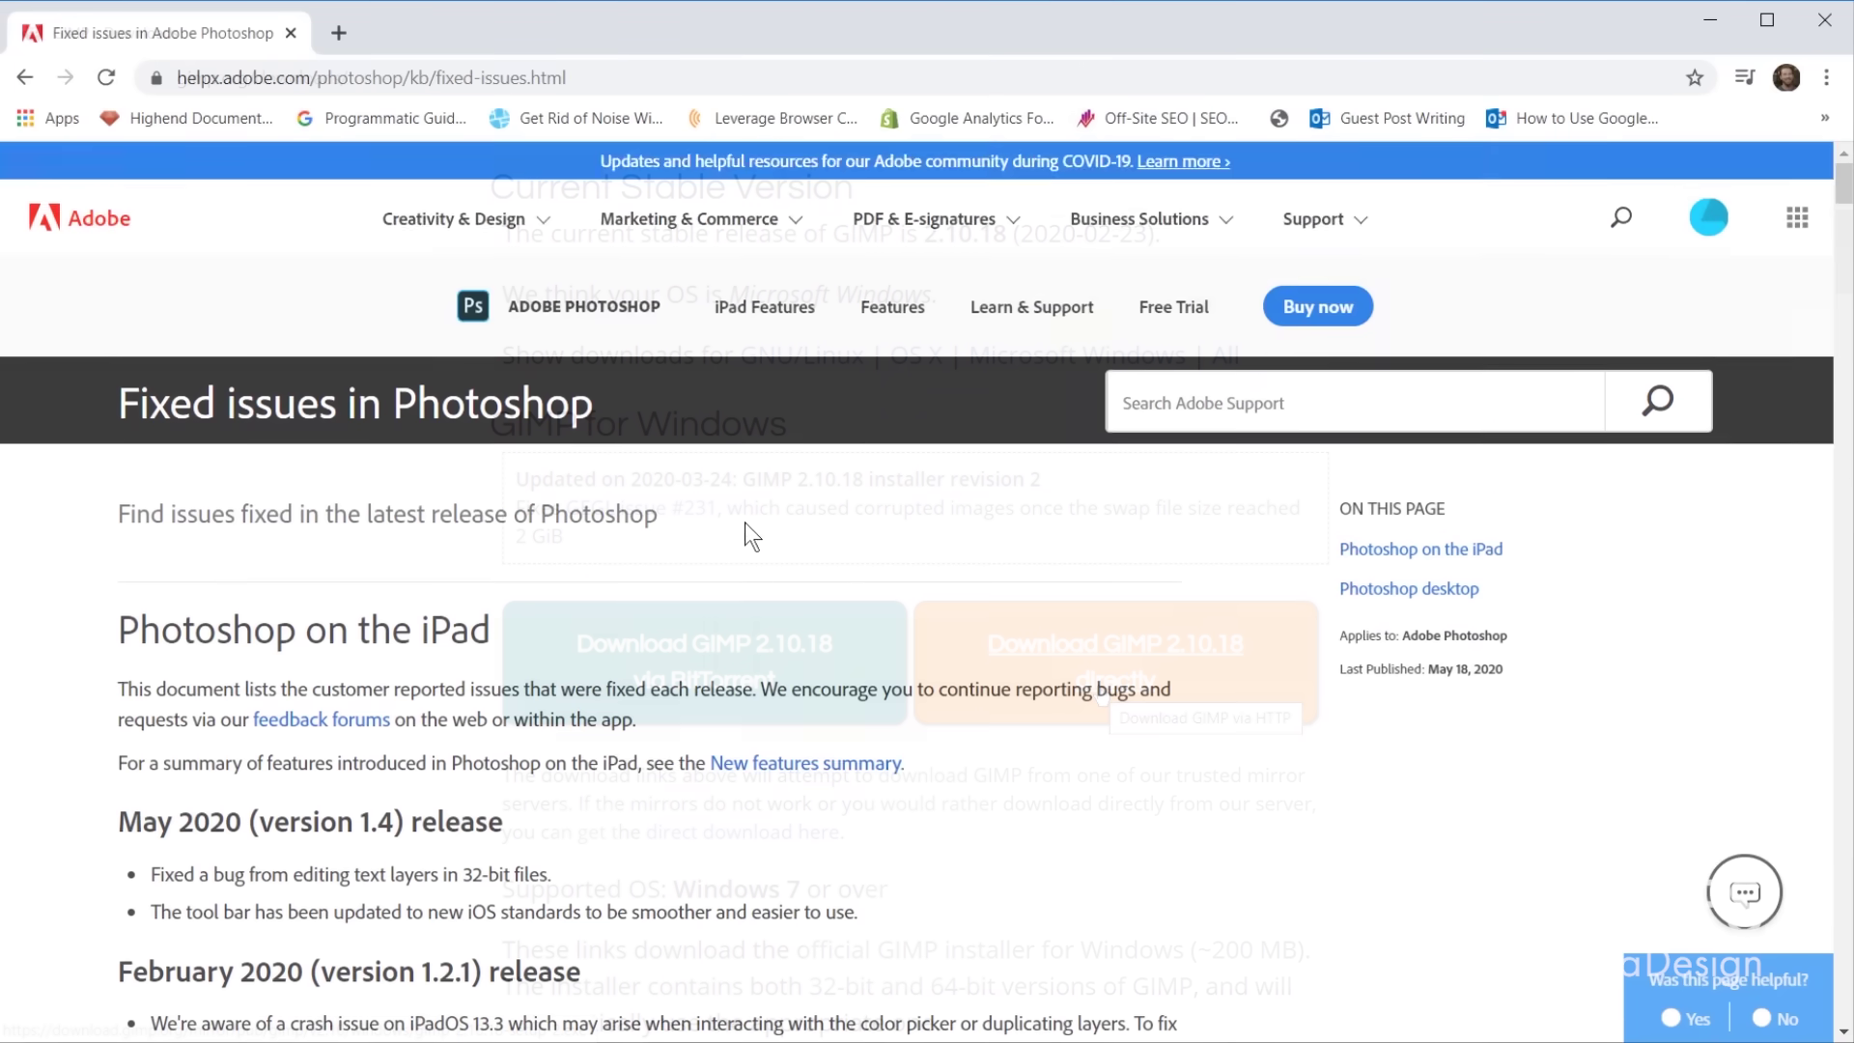
pyautogui.scroll(-2, 748, 526)
pyautogui.scroll(-7, 755, 529)
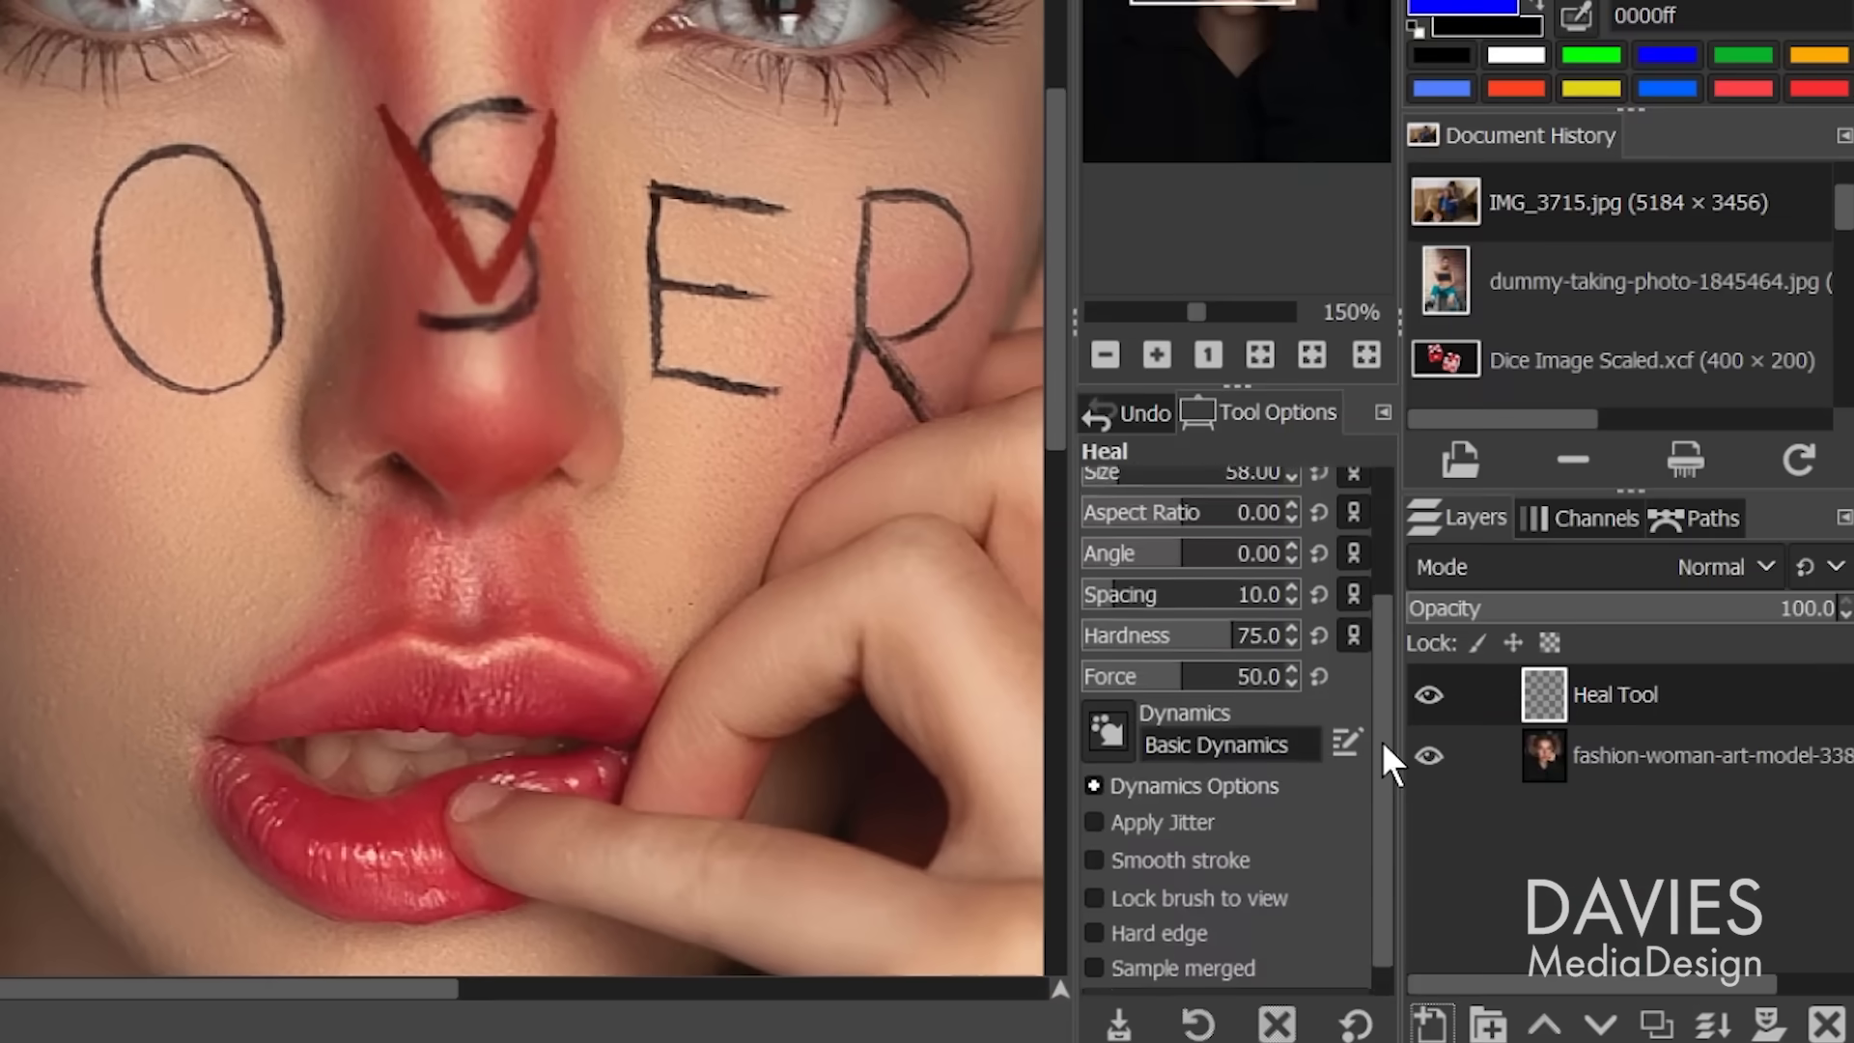
# Step: Enable Sample merged in the Heal tool options to heal from all layers
pyautogui.moveTo(1382, 740); pyautogui.dragTo(1382, 774)
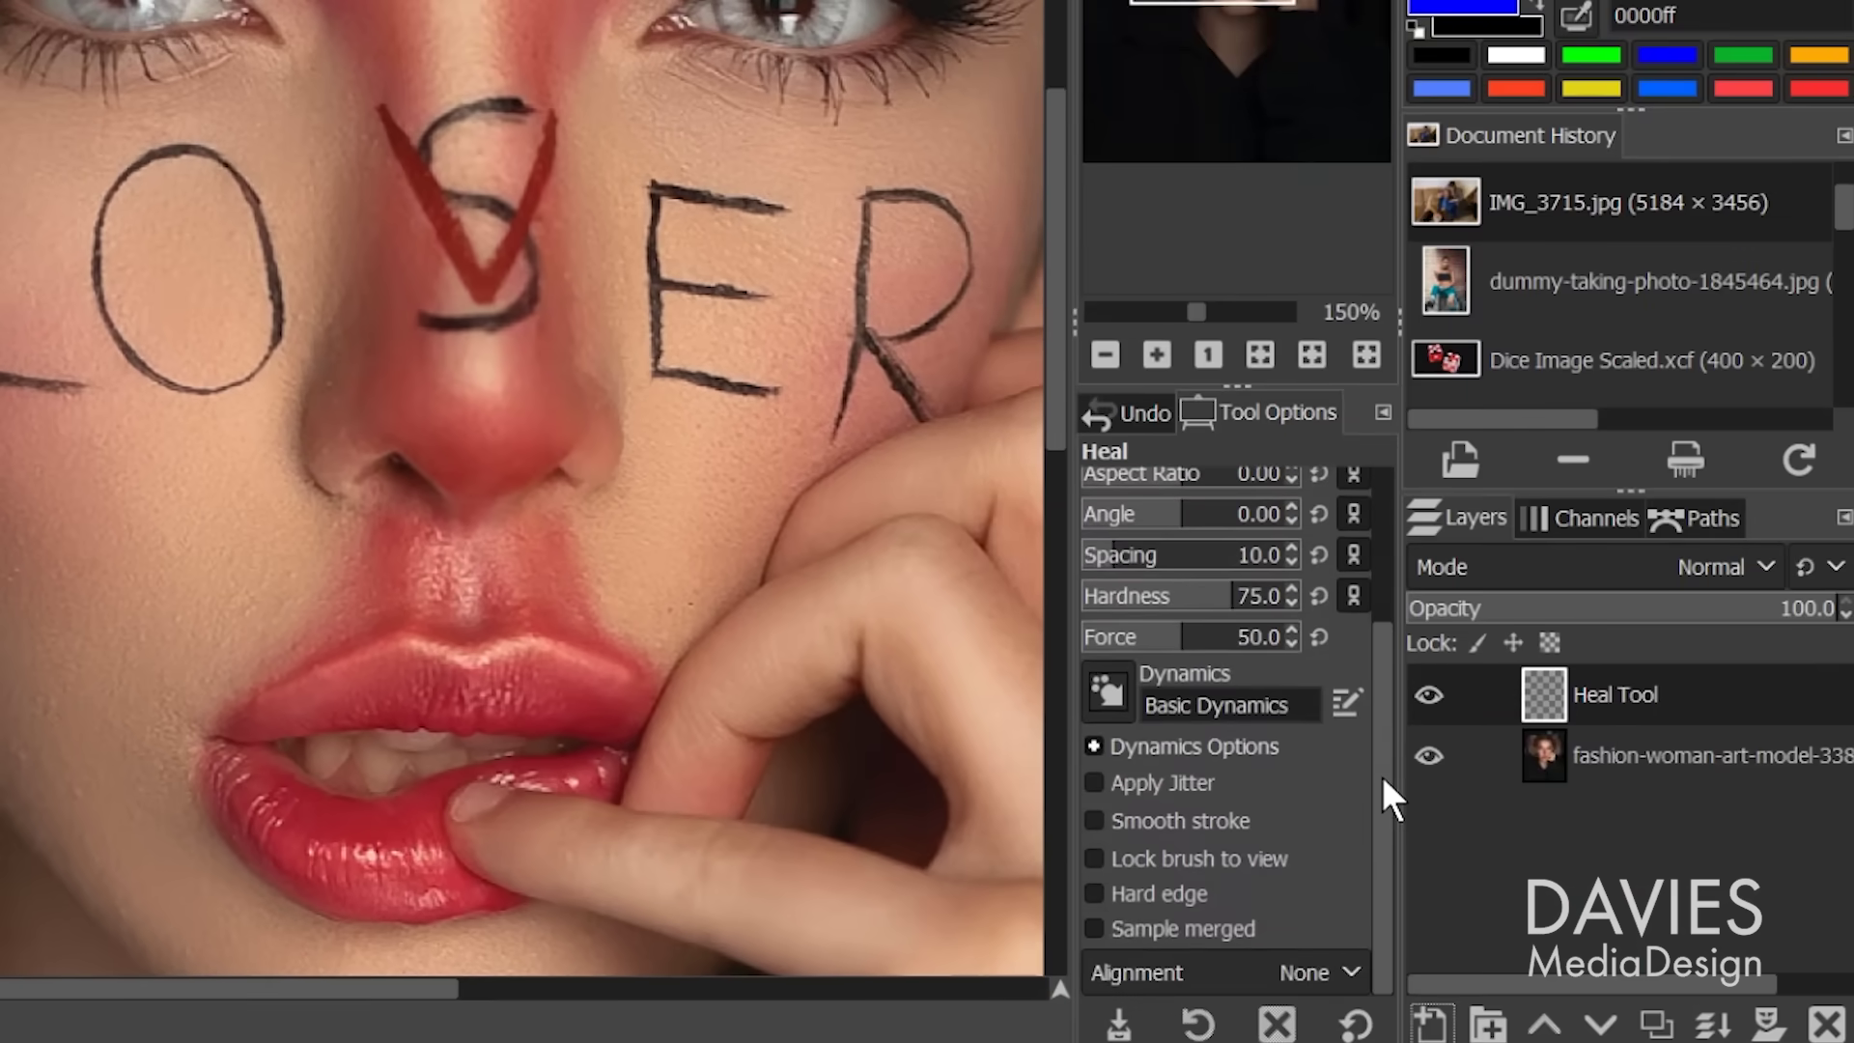
pyautogui.click(1091, 929)
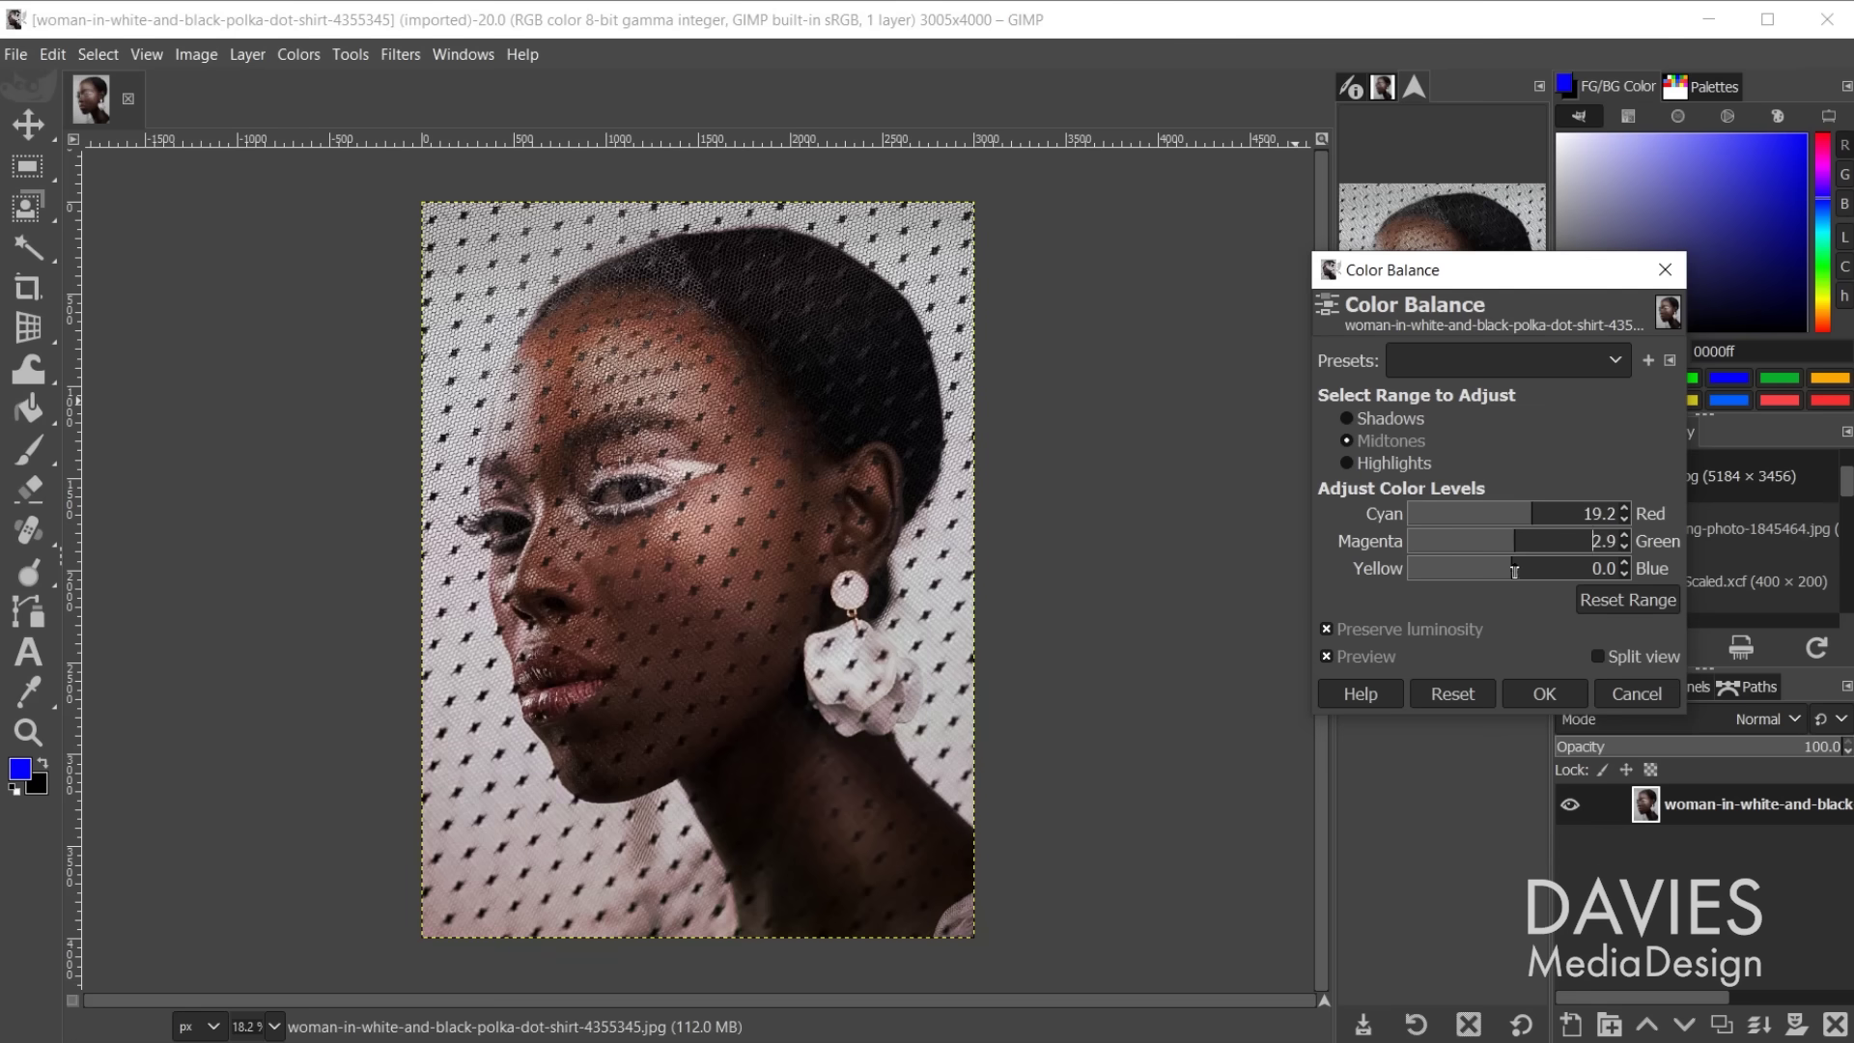
# Step: Shift the midtones toward blue in Color Balance, then duplicate the portrait layer
pyautogui.moveTo(1514, 569); pyautogui.dragTo(1524, 569)
pyautogui.click(1544, 694)
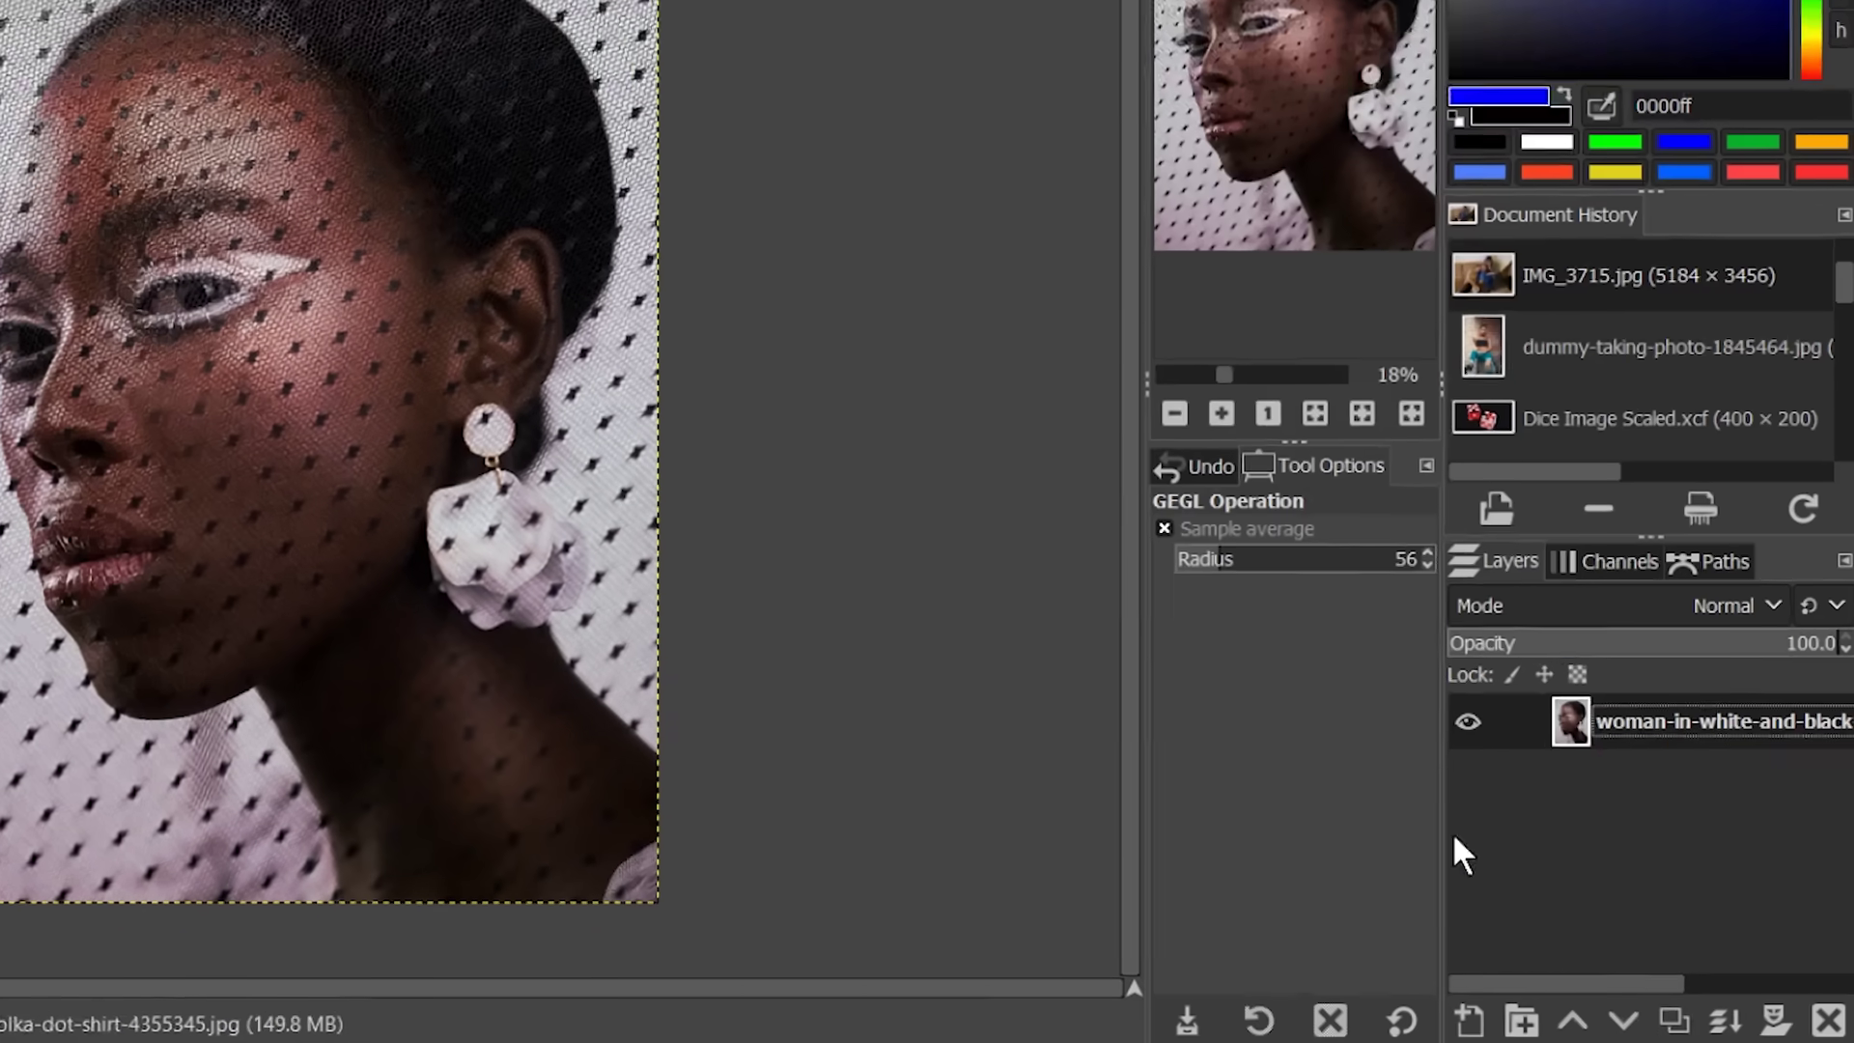
pyautogui.click(1674, 1020)
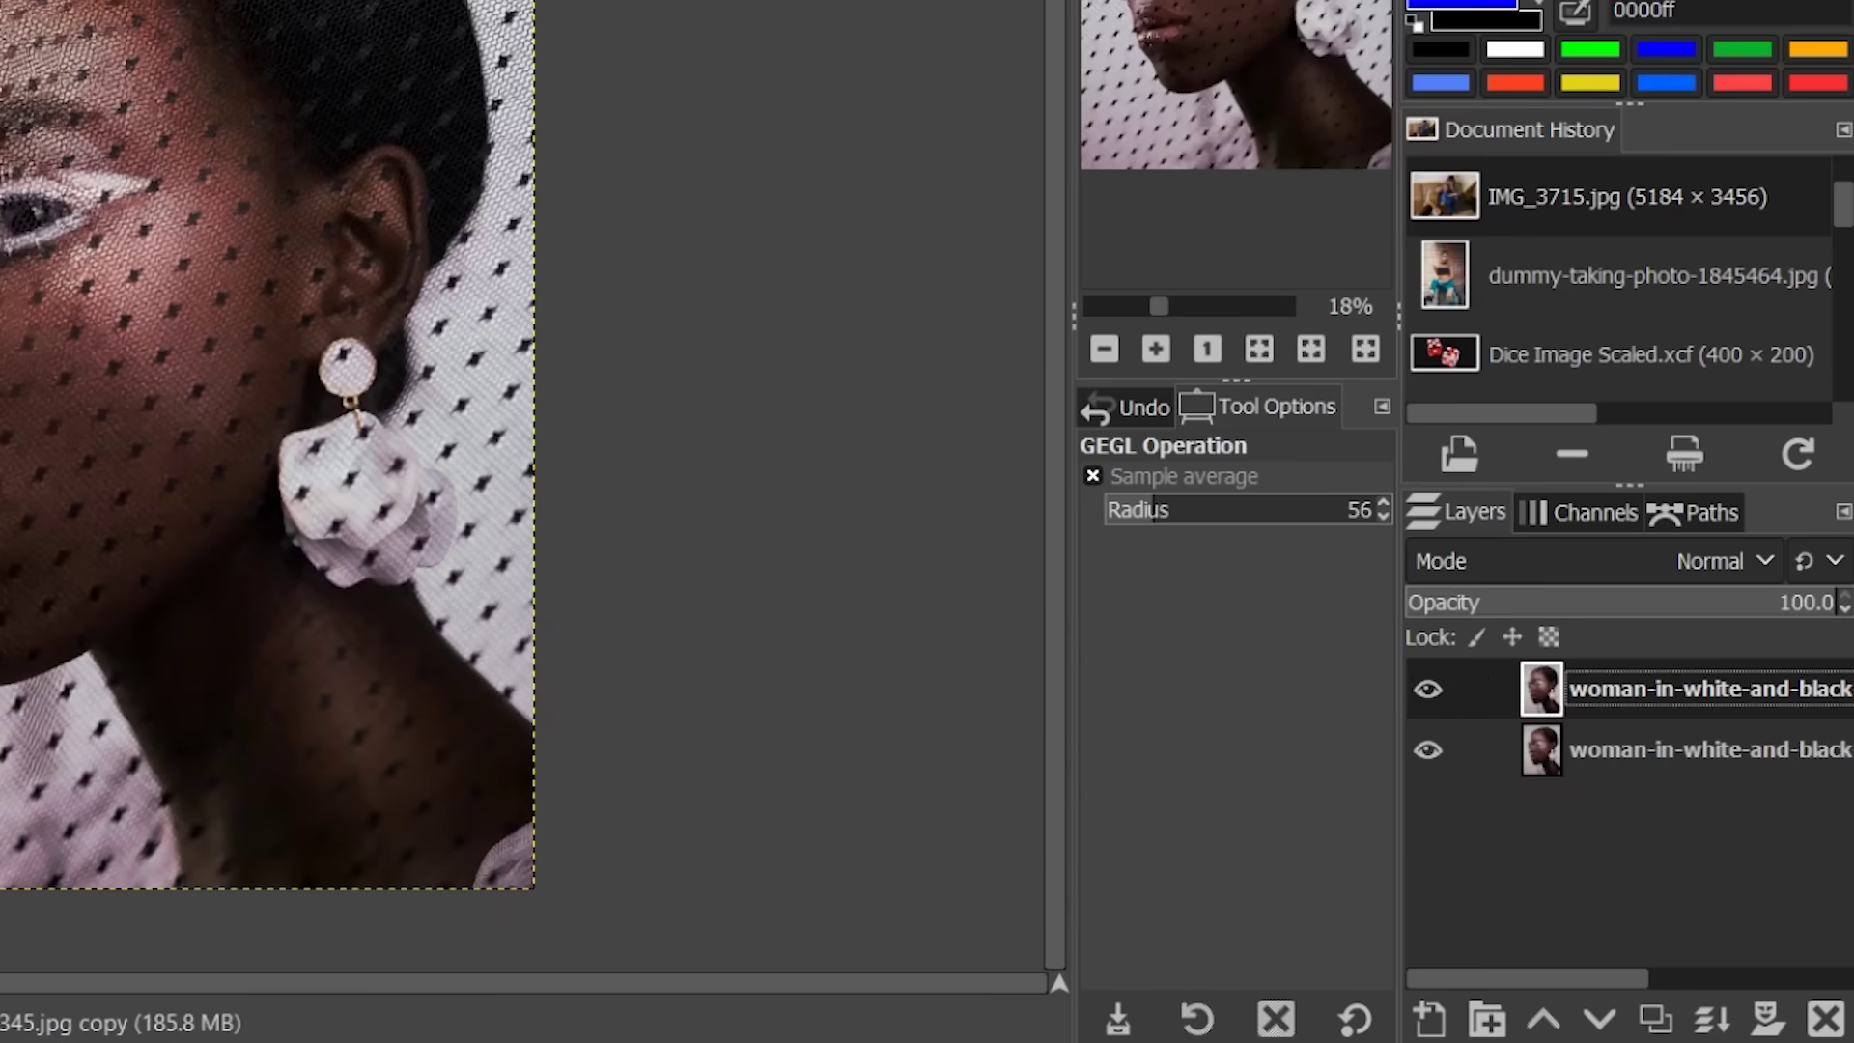
# Step: Set the duplicate's Brightness to 17 in Brightness-Contrast
pyautogui.click(298, 54)
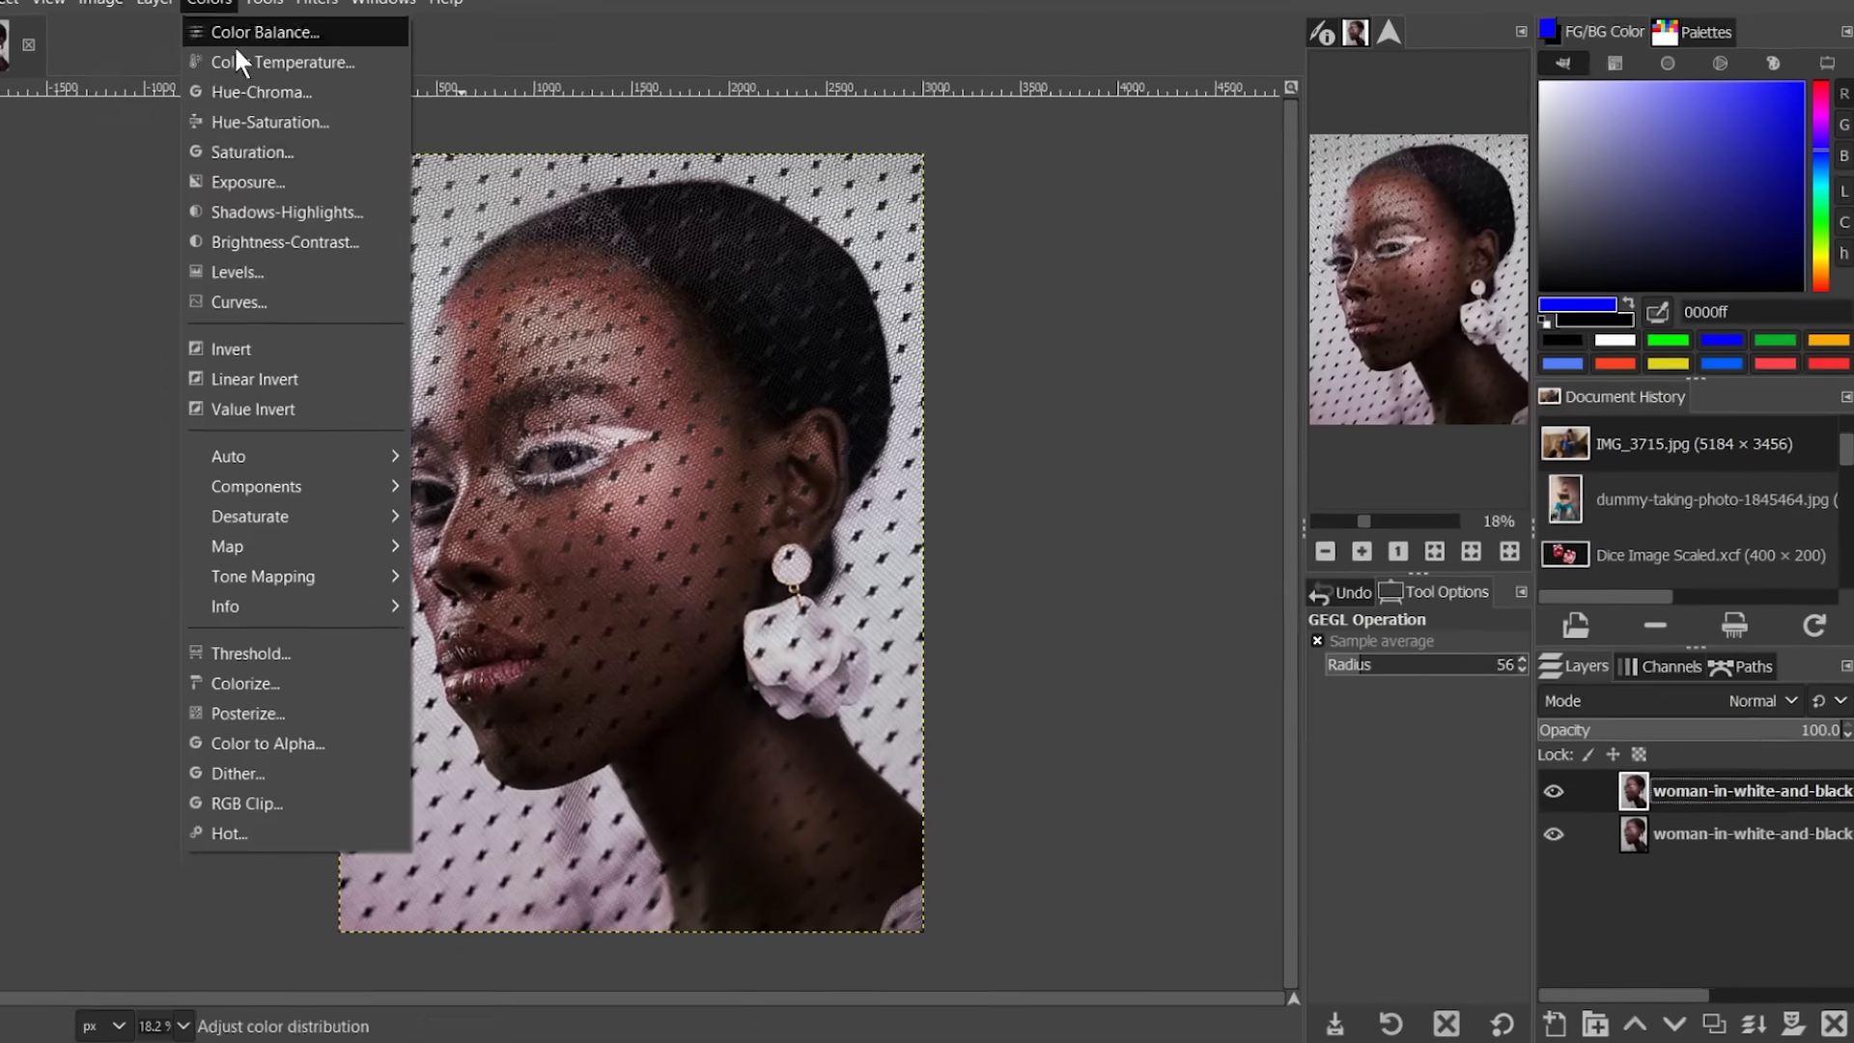
pyautogui.click(355, 286)
pyautogui.click(412, 314)
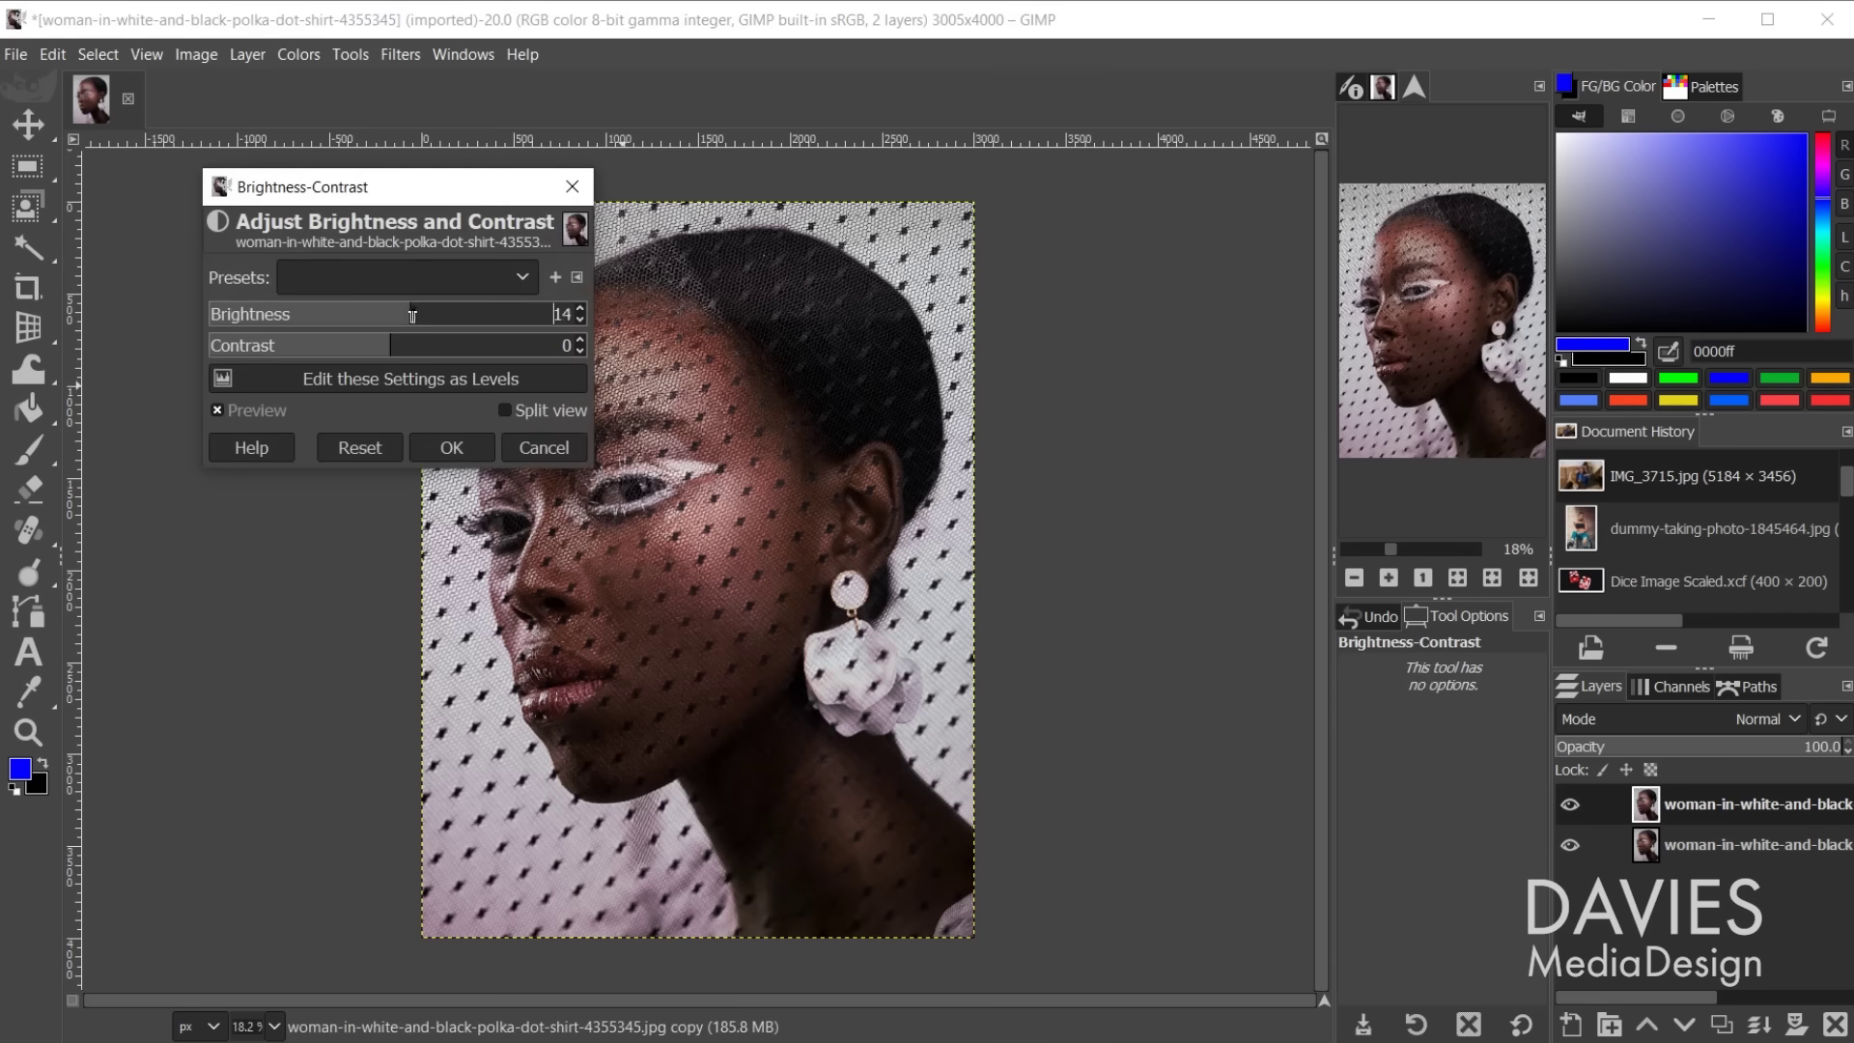
pyautogui.moveTo(412, 314); pyautogui.dragTo(415, 314)
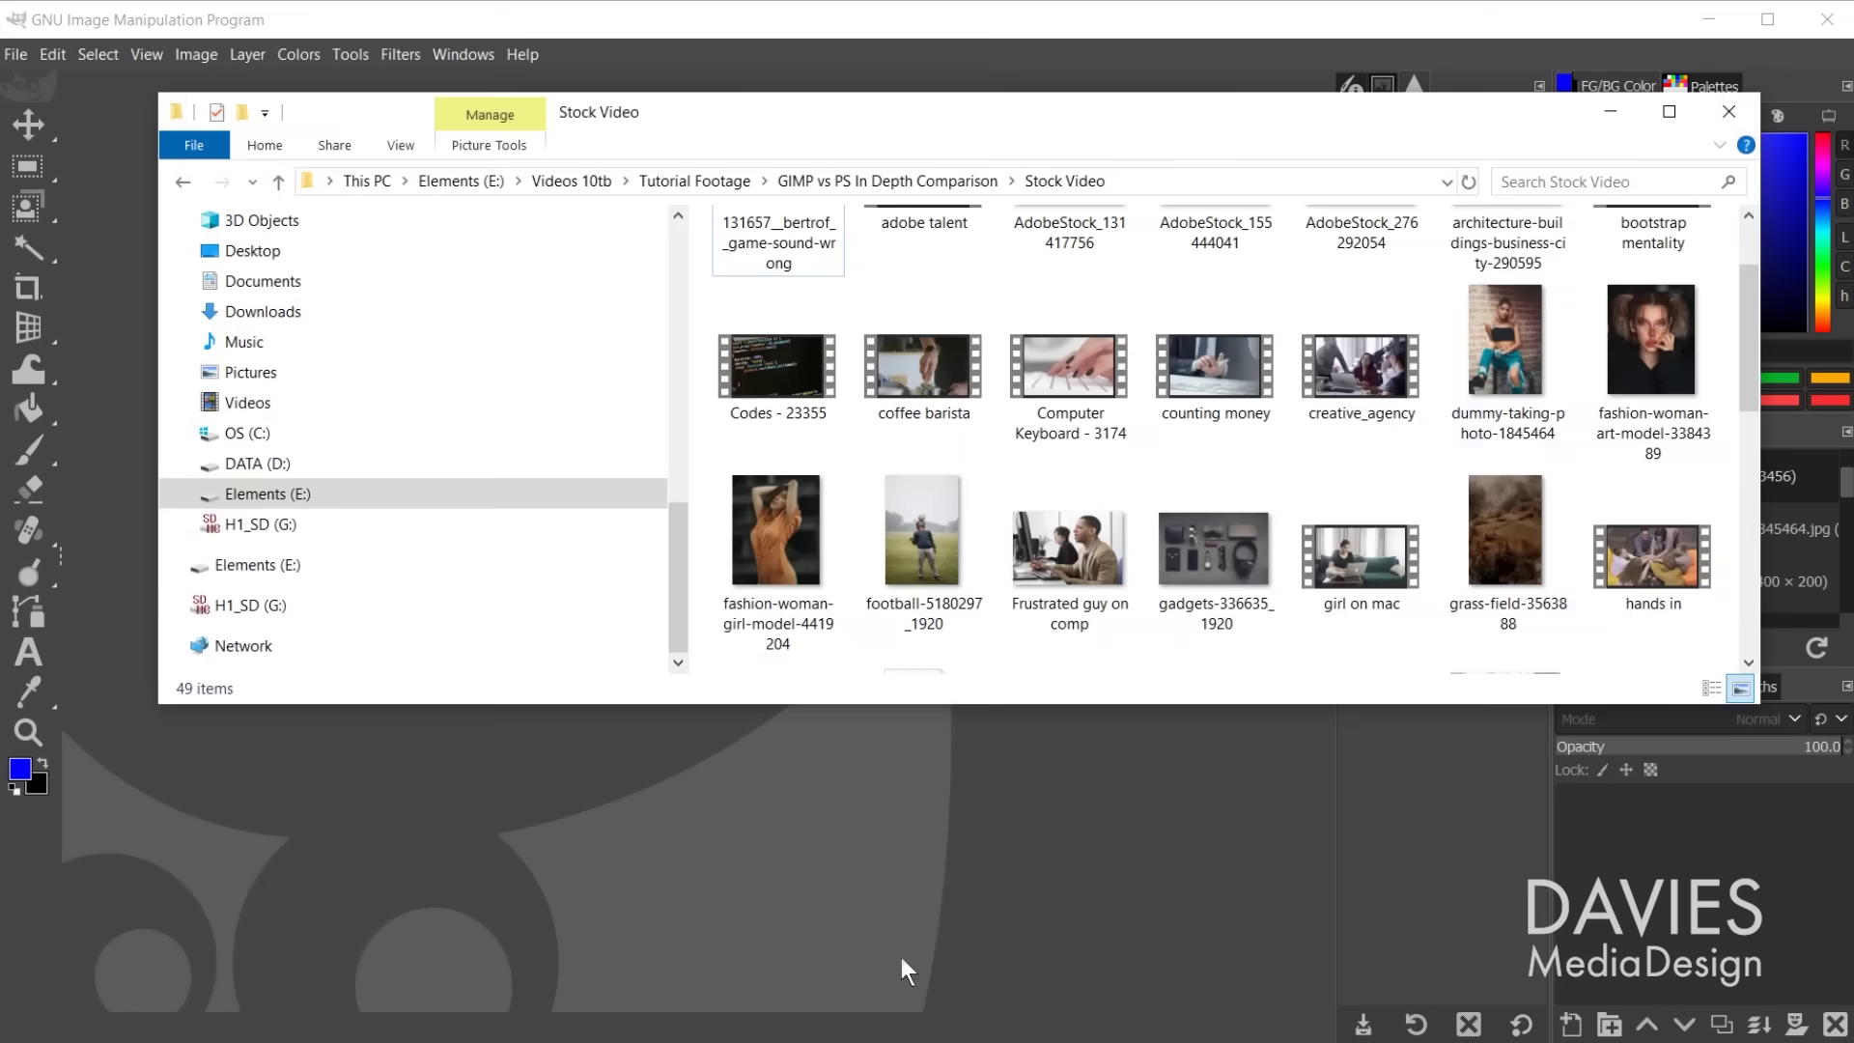
# Step: Drag dummy-taking-photo-1845464 from the Stock Video folder onto the GIMP window
pyautogui.moveTo(1507, 386); pyautogui.dragTo(1069, 790)
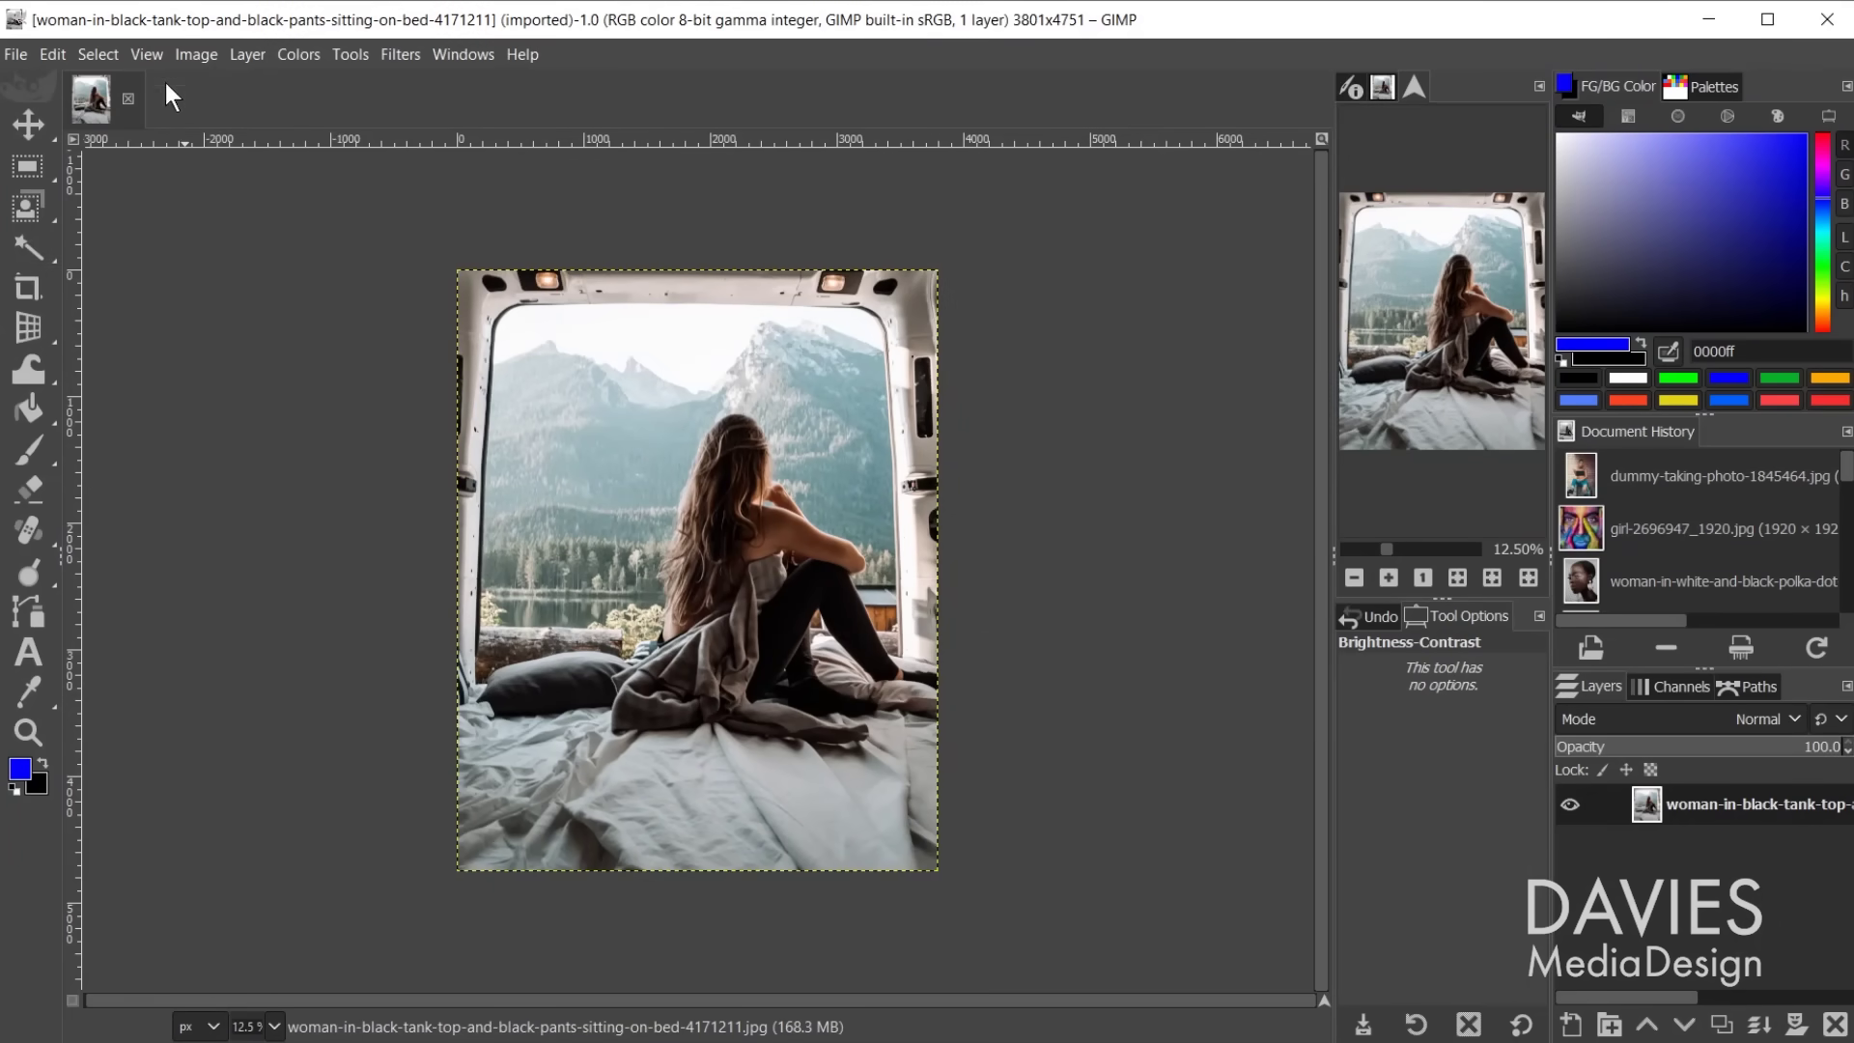
# Step: Turn on Proof Colors under View > Color Management for the van photo
pyautogui.click(147, 56)
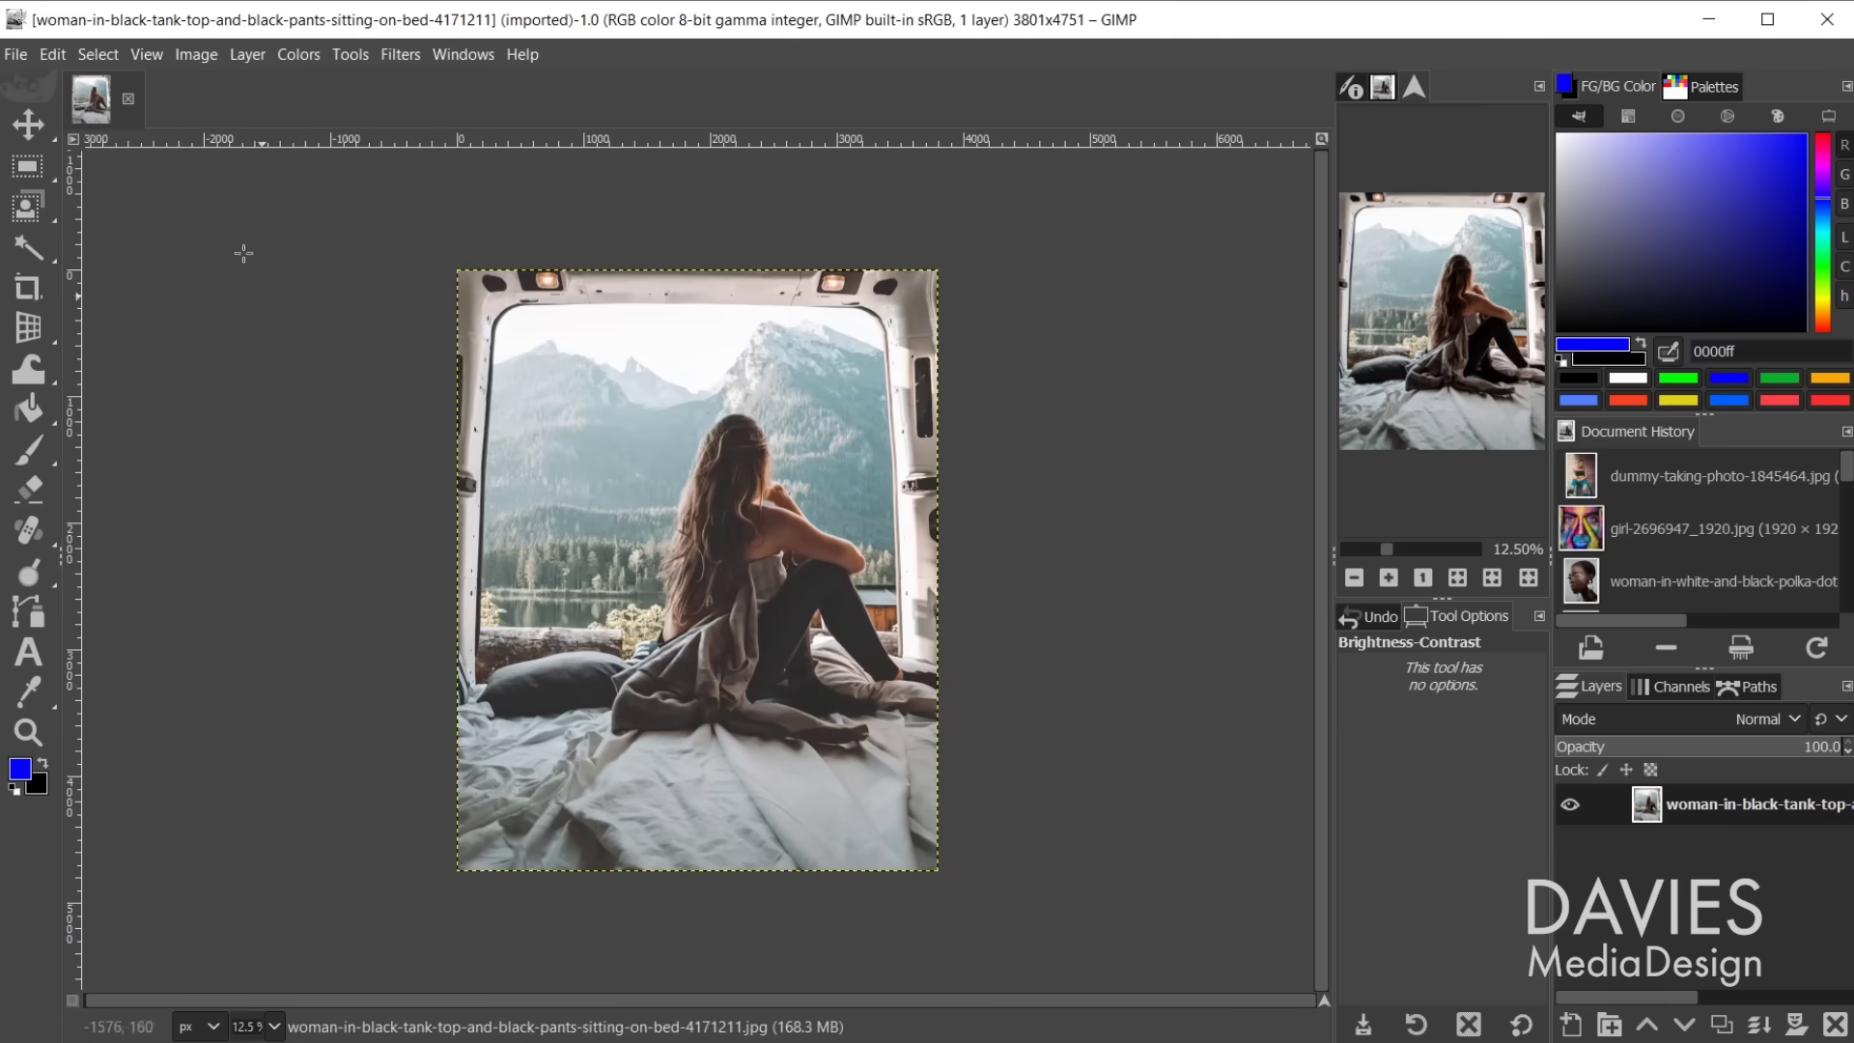
pyautogui.click(132, 55)
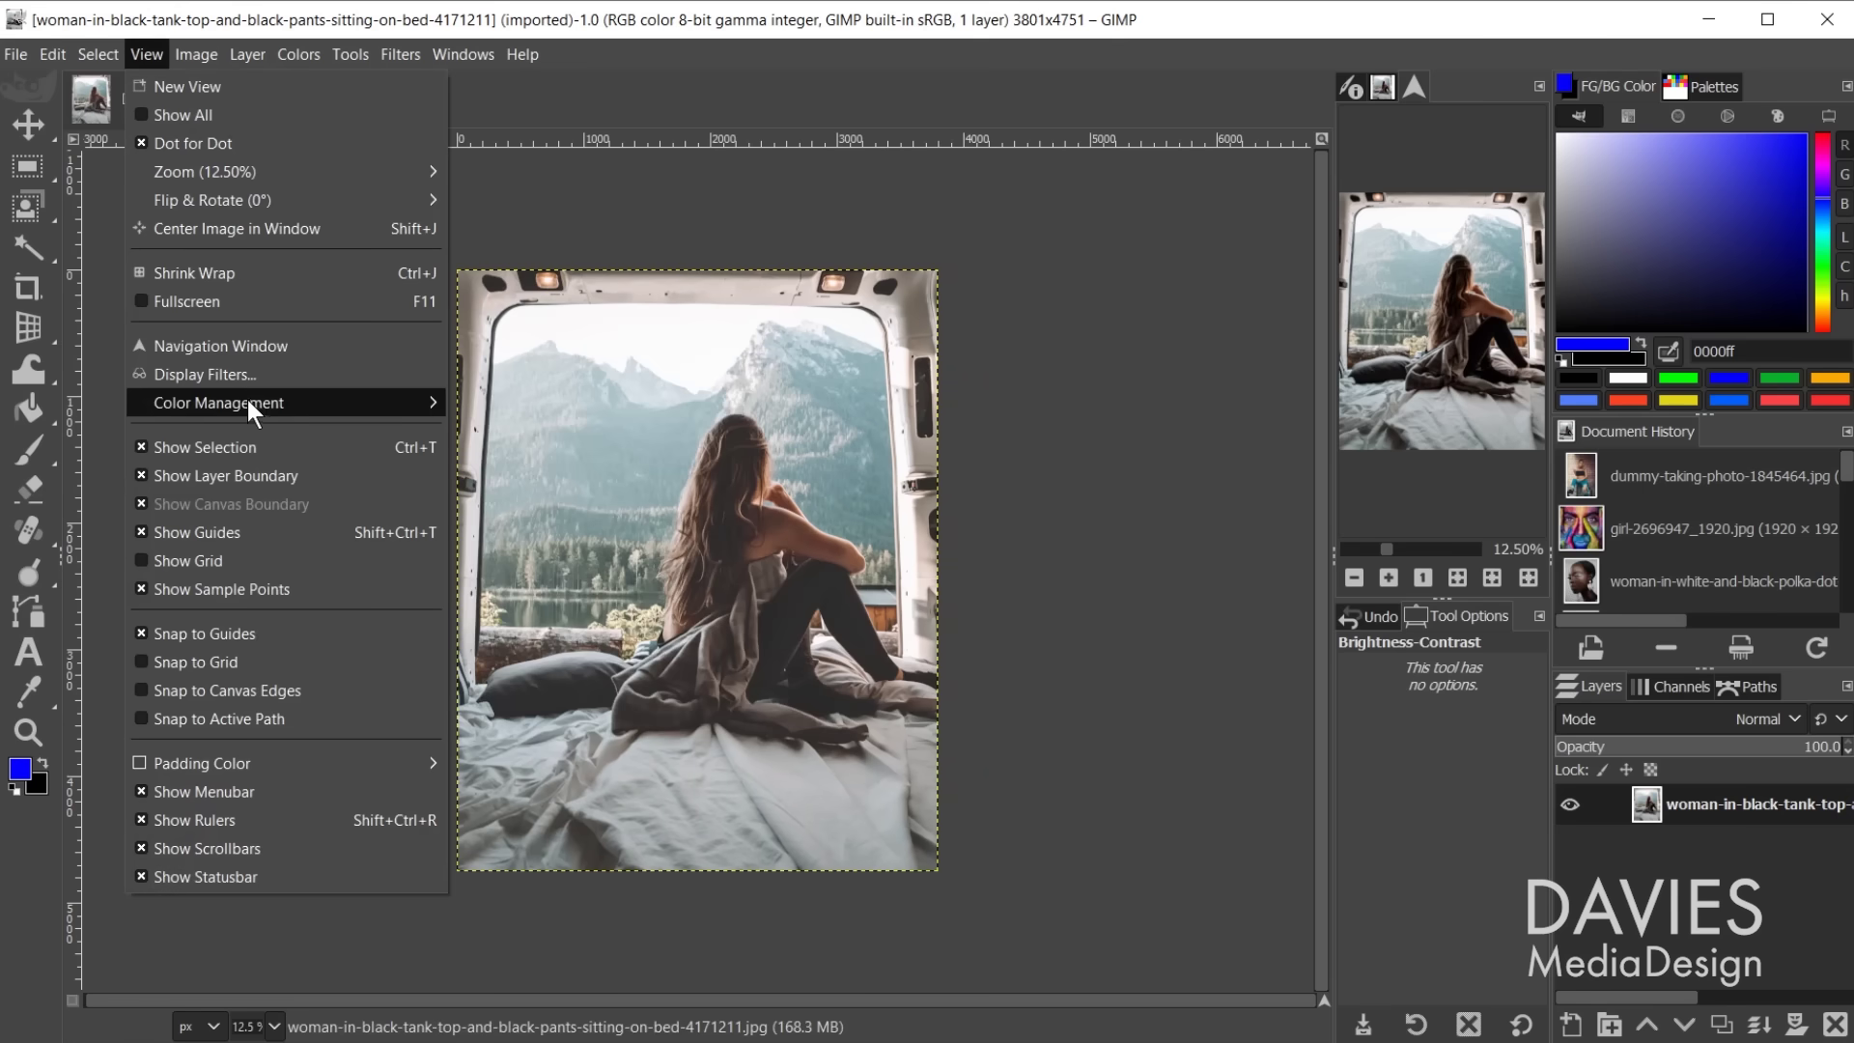
pyautogui.moveTo(248, 402)
pyautogui.click(490, 432)
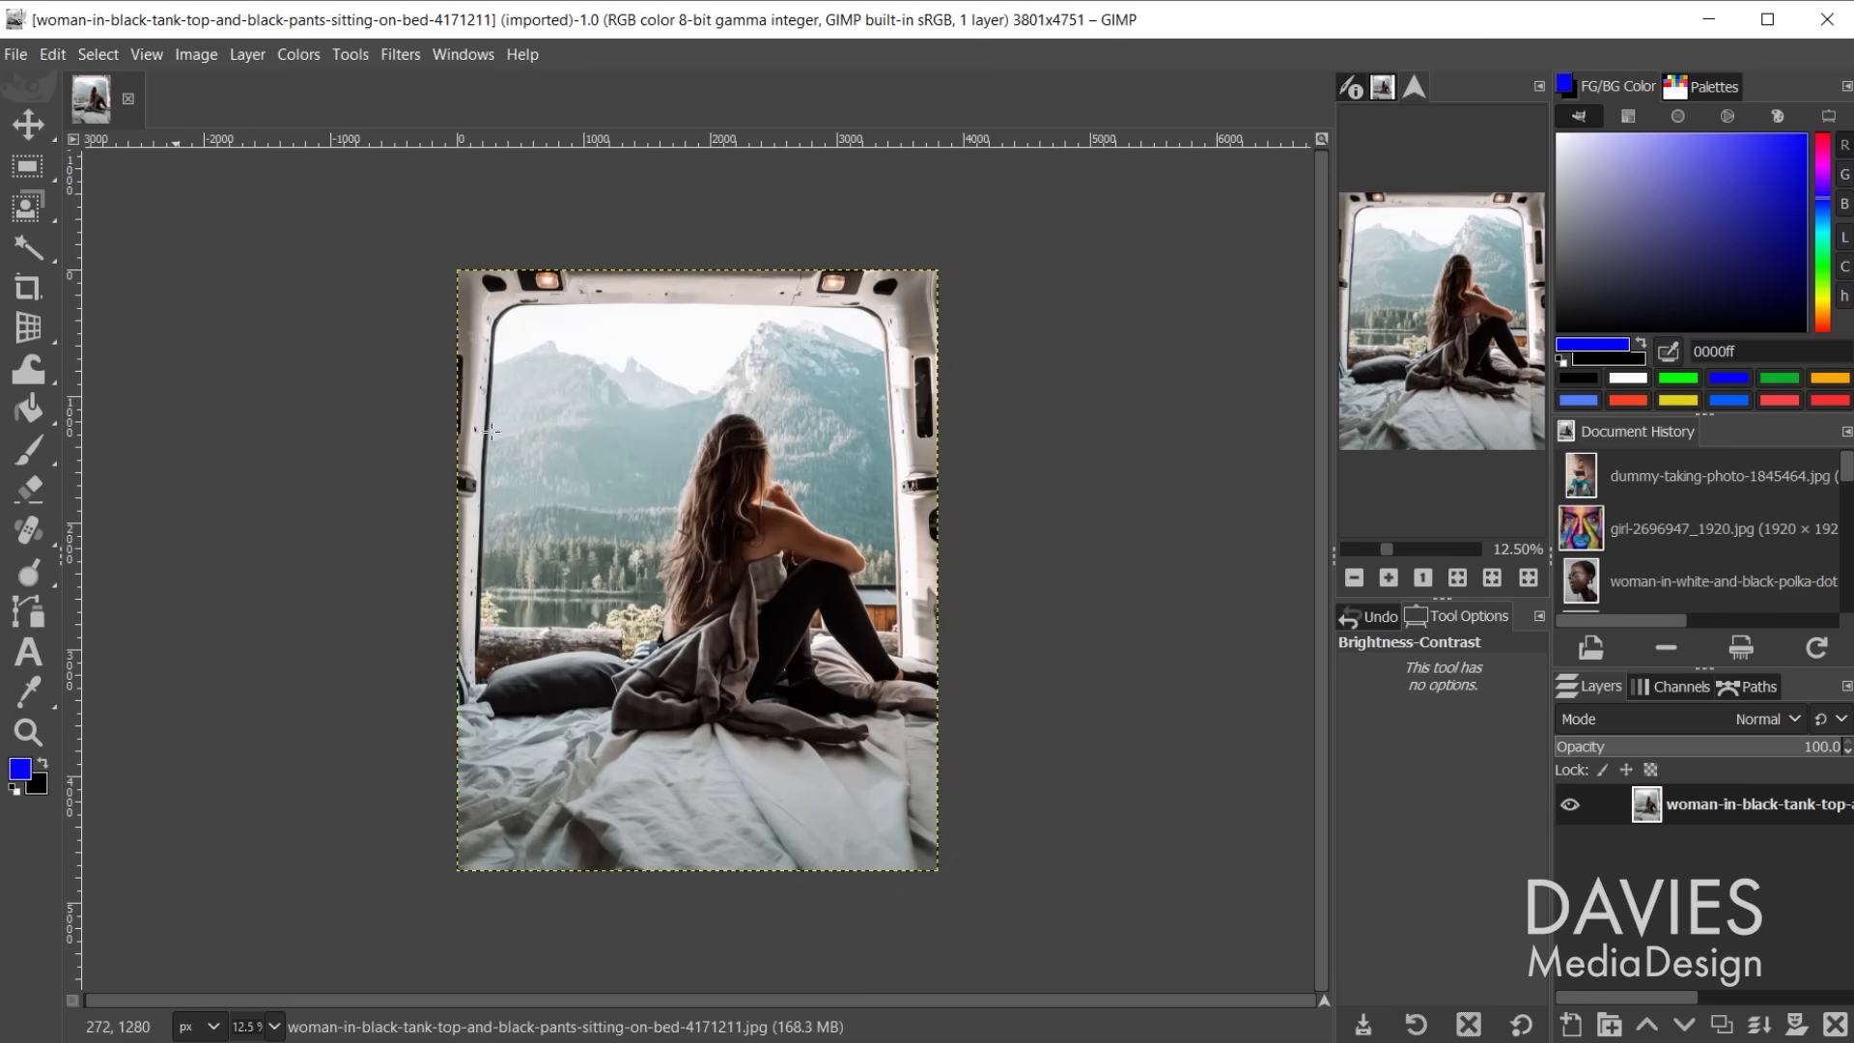